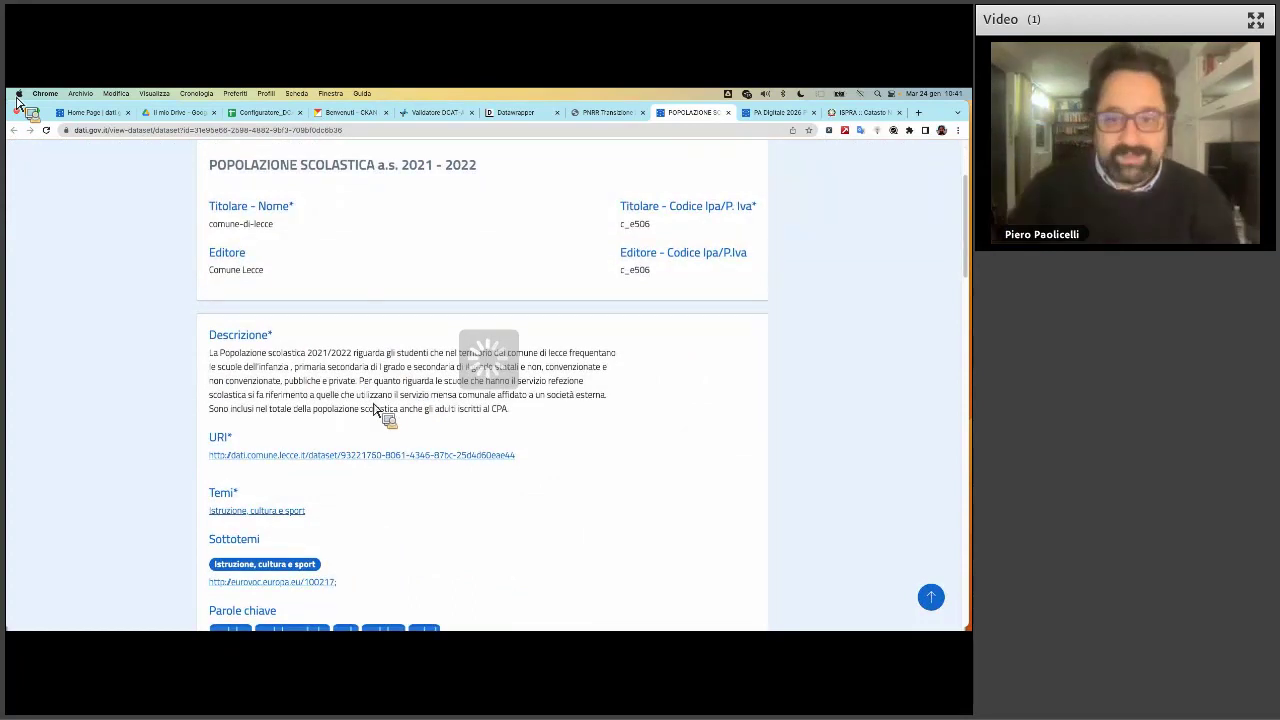
# Open the data preview of the CSV distribution in the 2021-2022 school population dataset
pyautogui.scroll(-5, 443, 446)
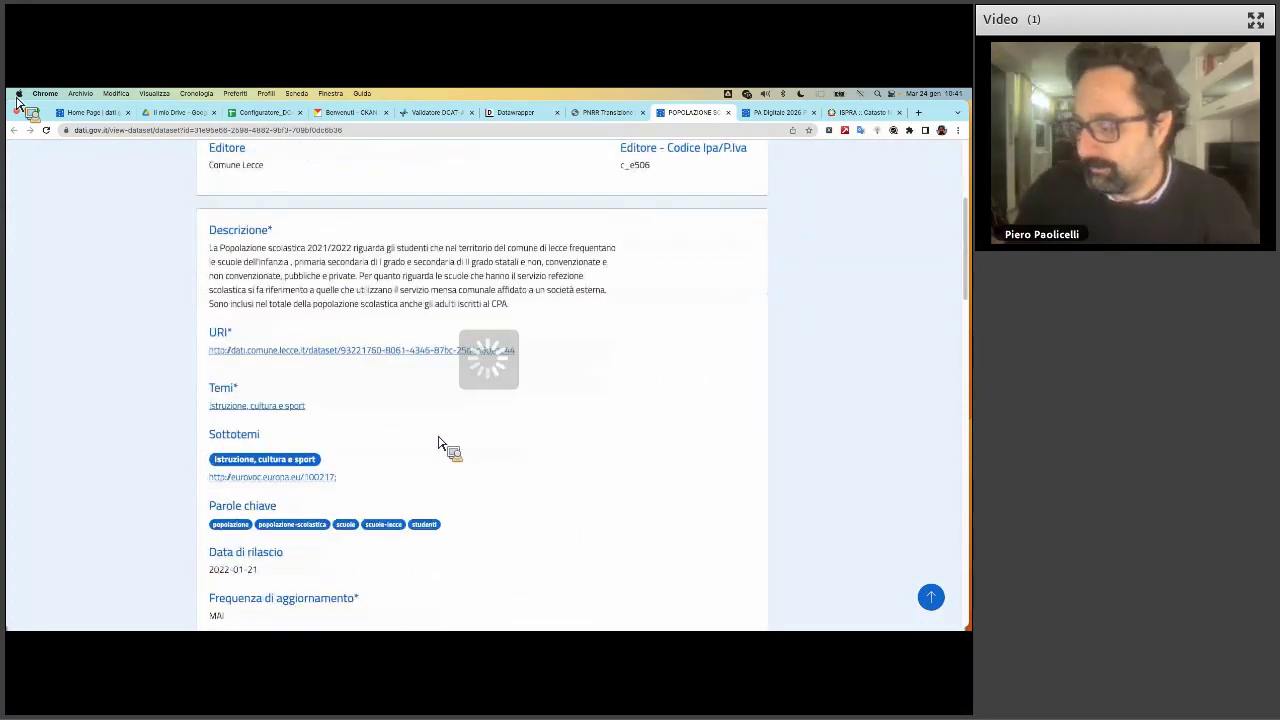
pyautogui.scroll(-8, 440, 443)
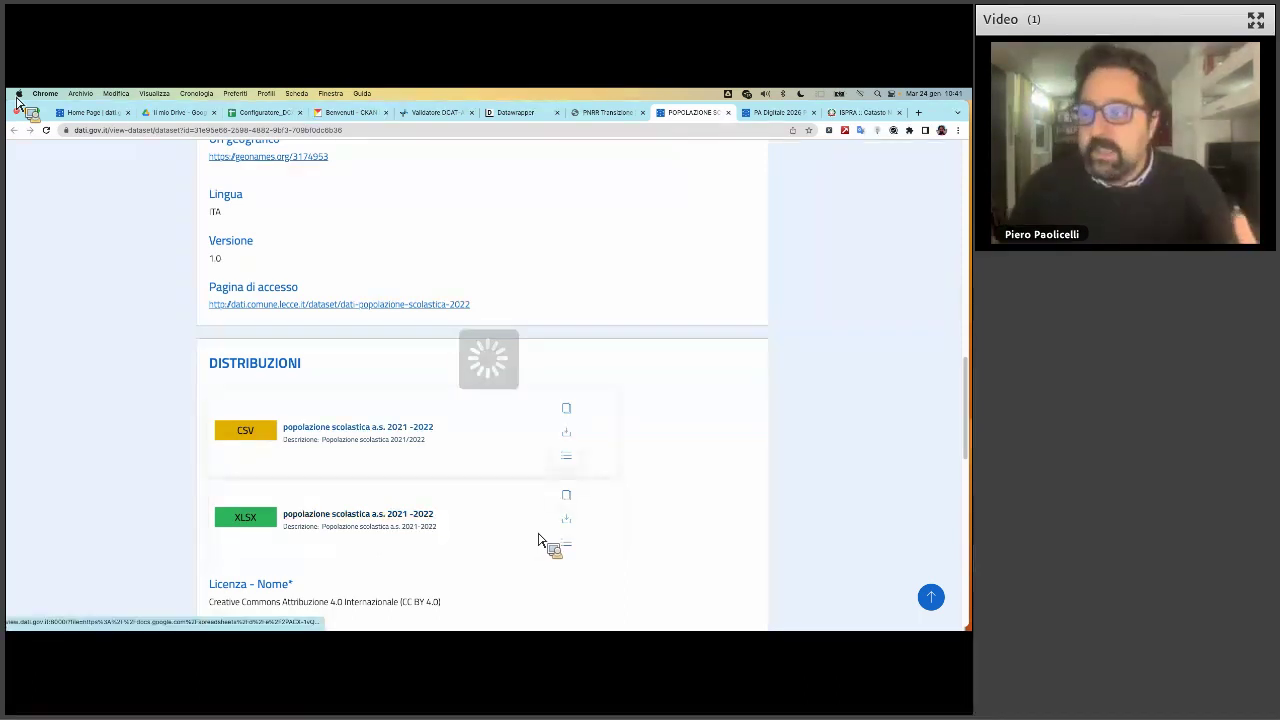
pyautogui.click(569, 459)
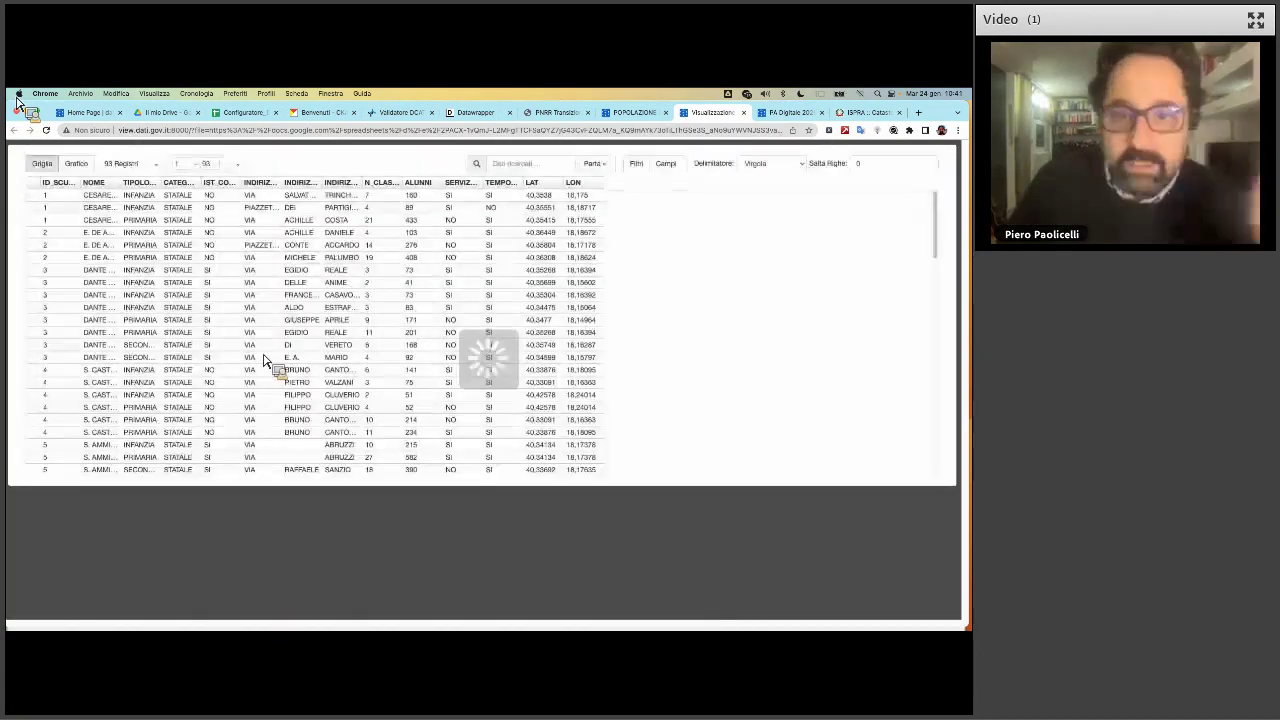
# Widen the name, type, address, SERVIZO_MENSA and TEMPO_NORMALE columns in the preview grid to read their full contents
pyautogui.doubleClick(124, 186)
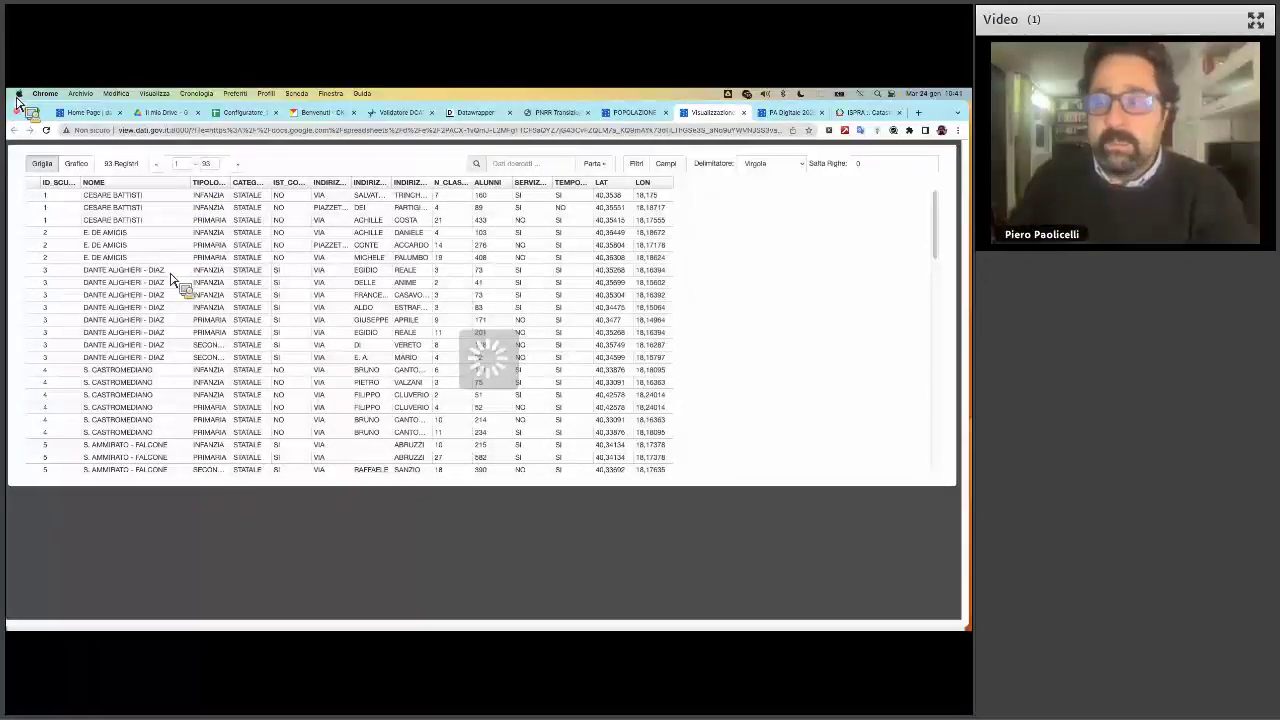
pyautogui.moveTo(230, 184); pyautogui.dragTo(257, 186)
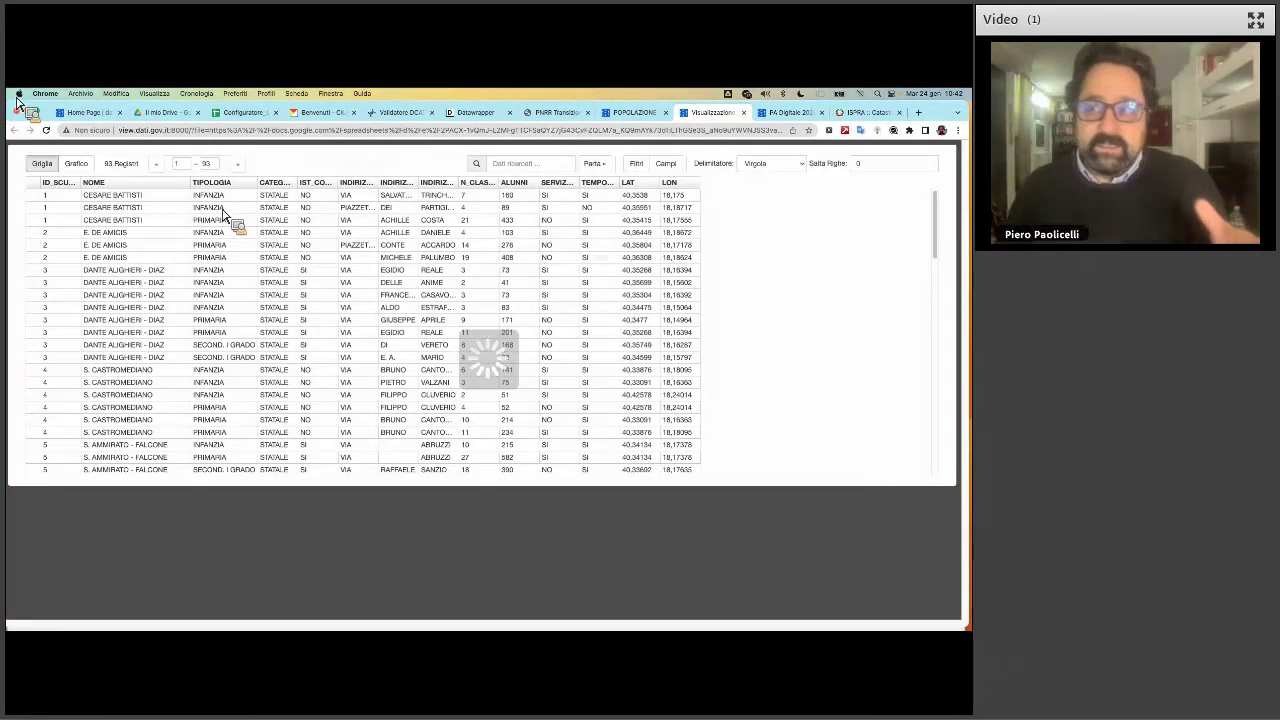
pyautogui.moveTo(379, 194); pyautogui.dragTo(545, 194)
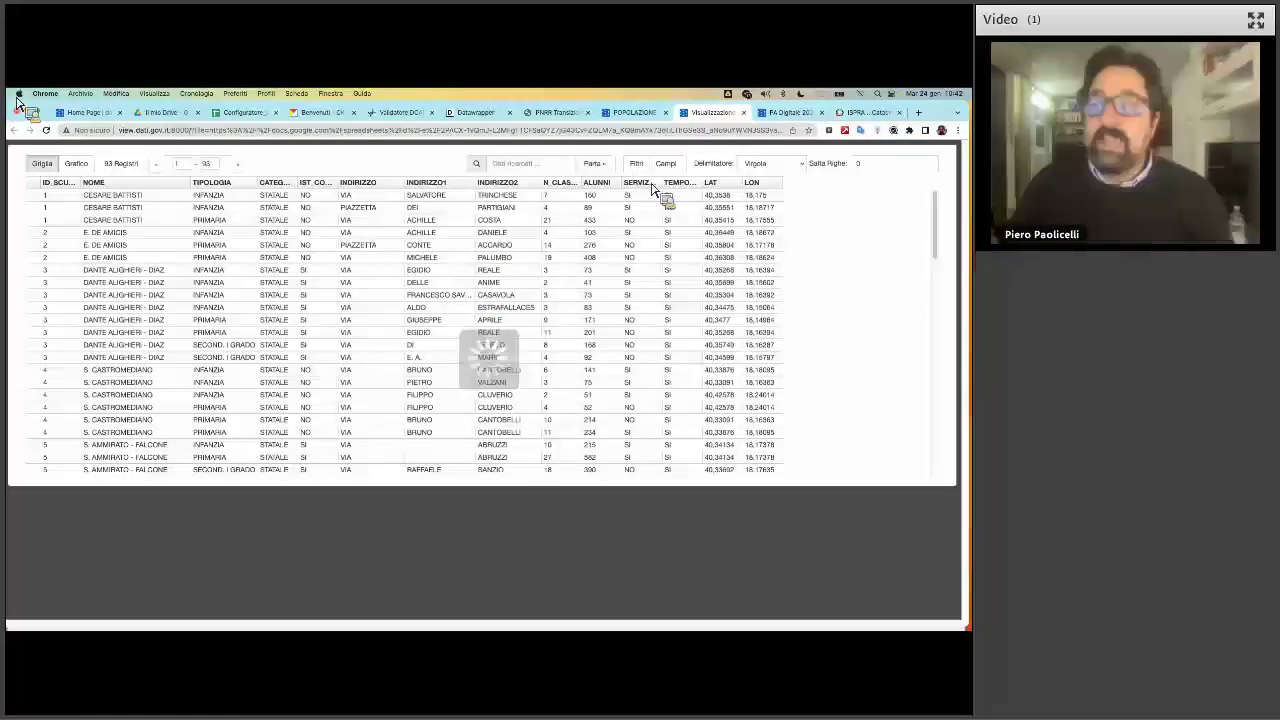
pyautogui.moveTo(665, 190); pyautogui.dragTo(785, 196)
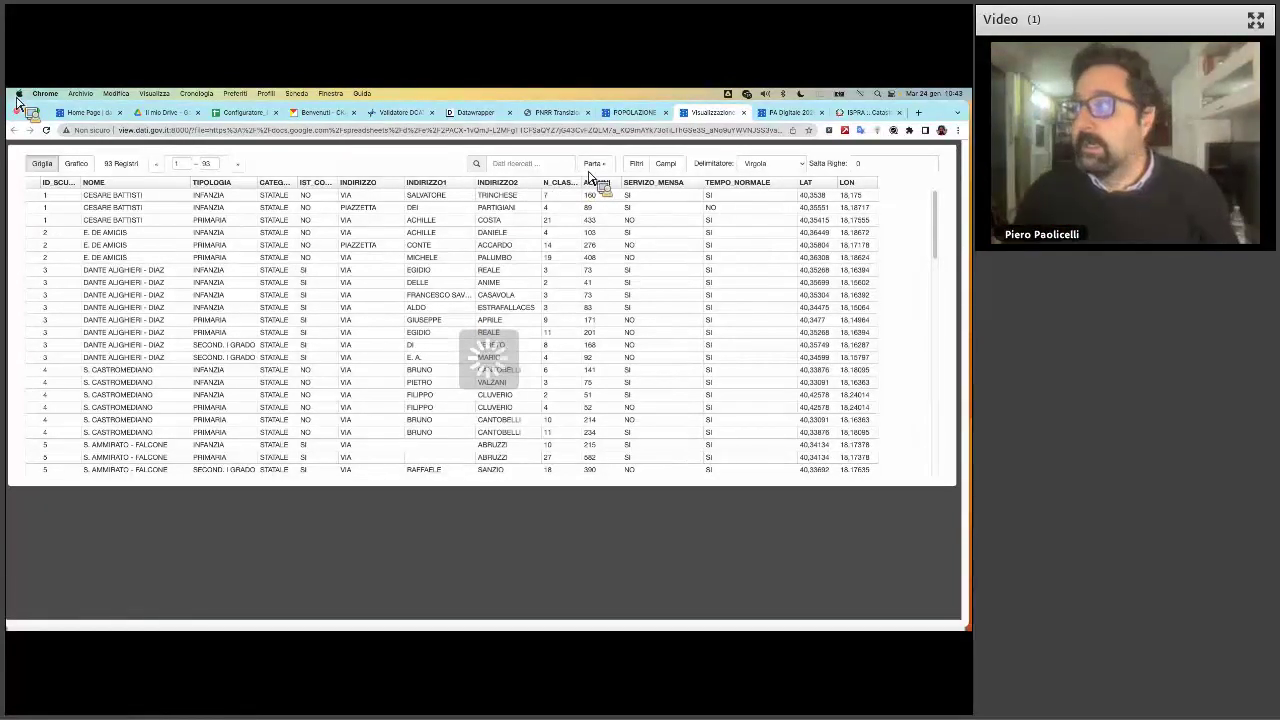
# Close the data preview and copy the link of the school population CSV distribution
pyautogui.middleClick(722, 117)
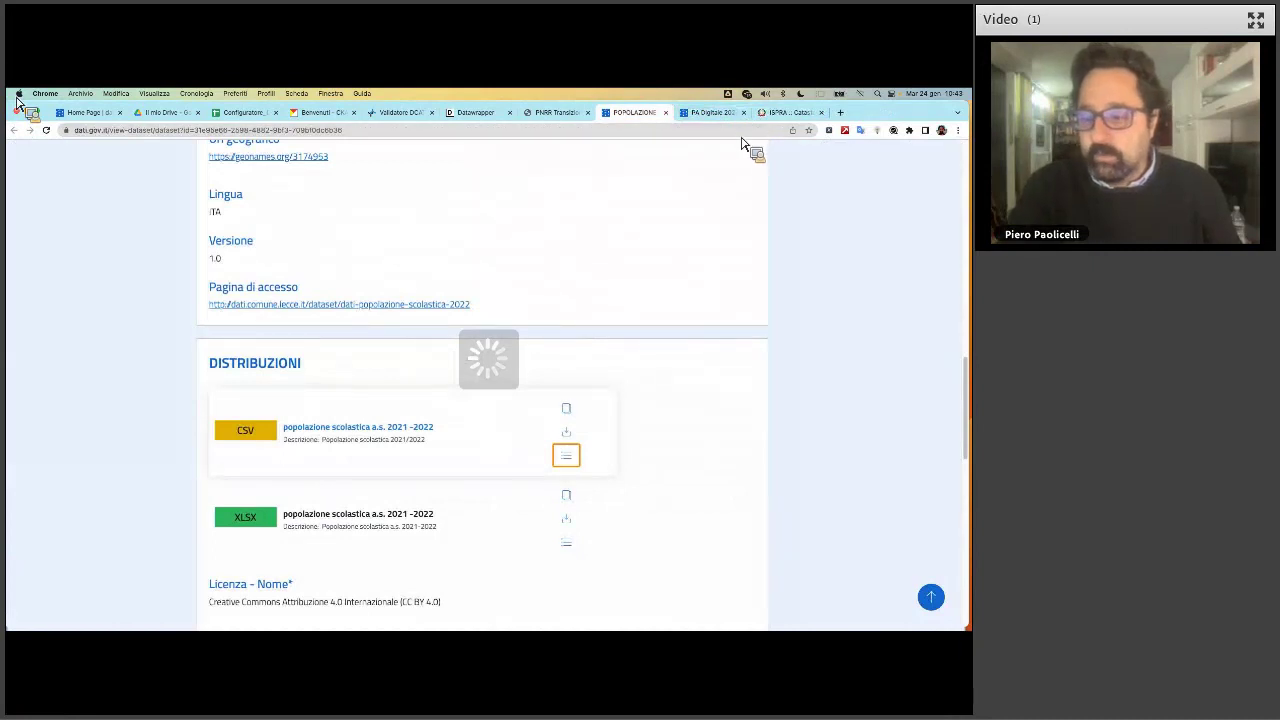
pyautogui.click(567, 410)
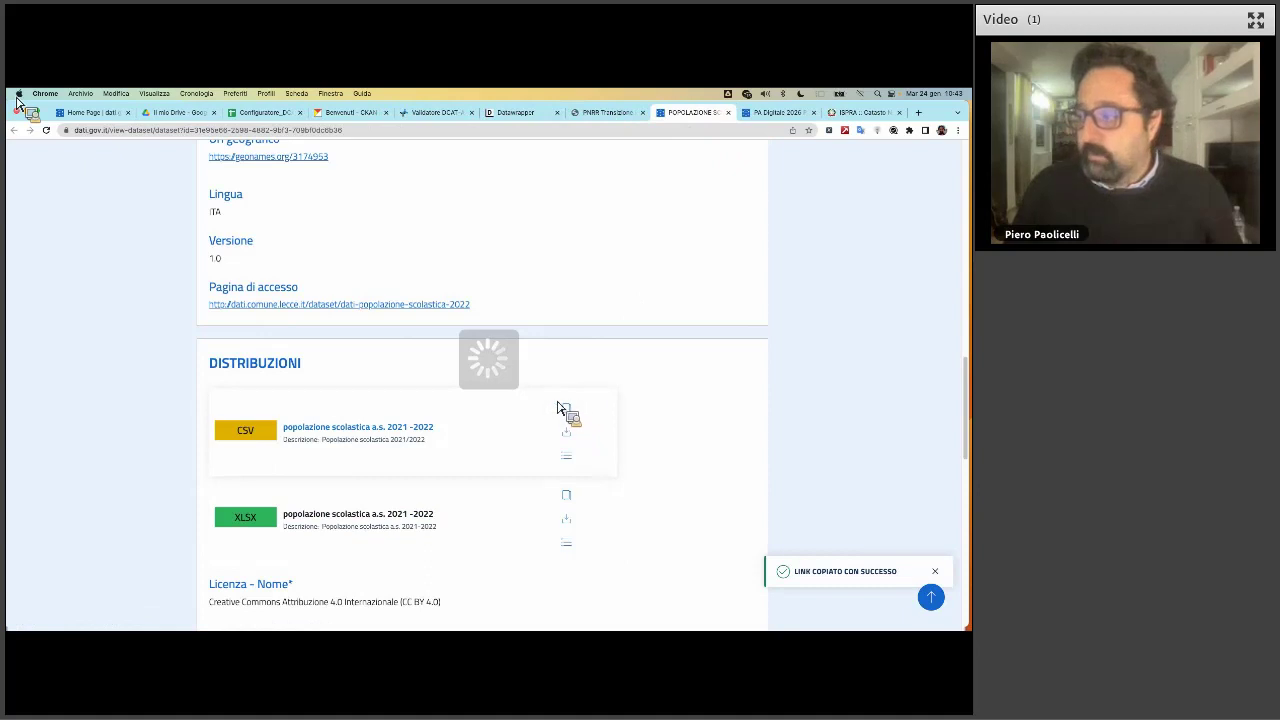
# Switch to Google Drive and create a blank Google Sheets spreadsheet
pyautogui.click(163, 113)
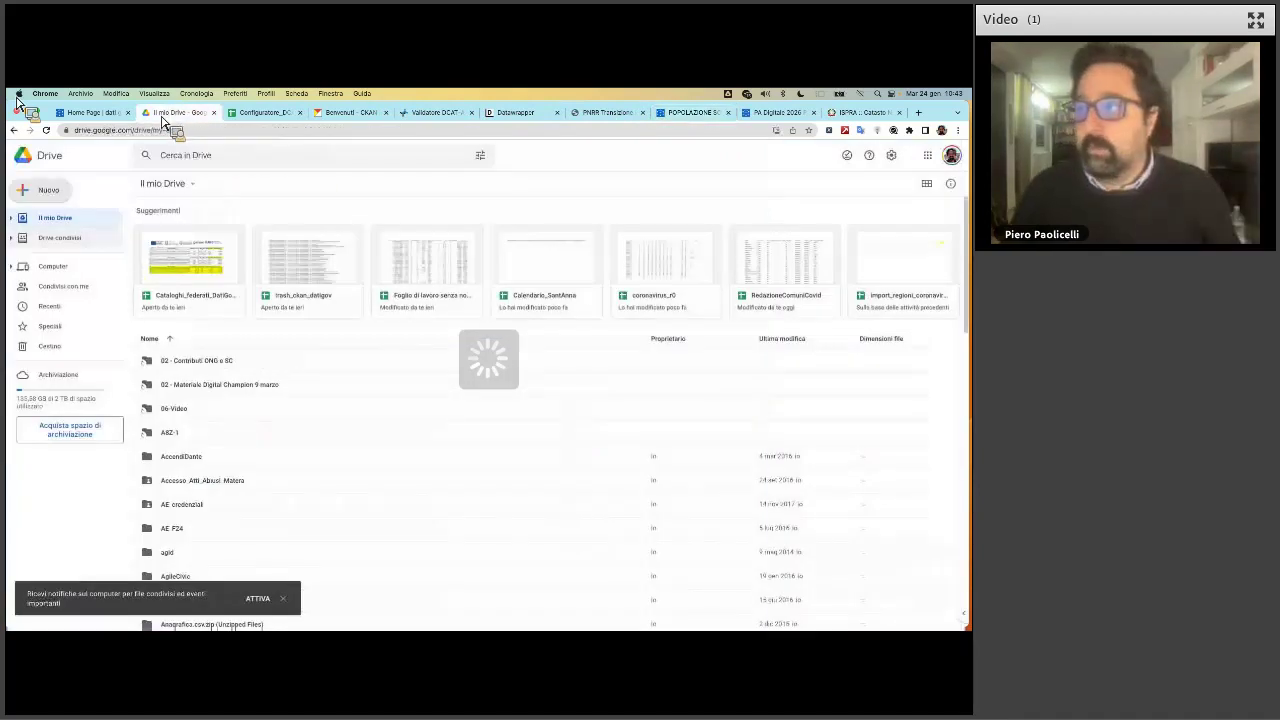
pyautogui.click(48, 193)
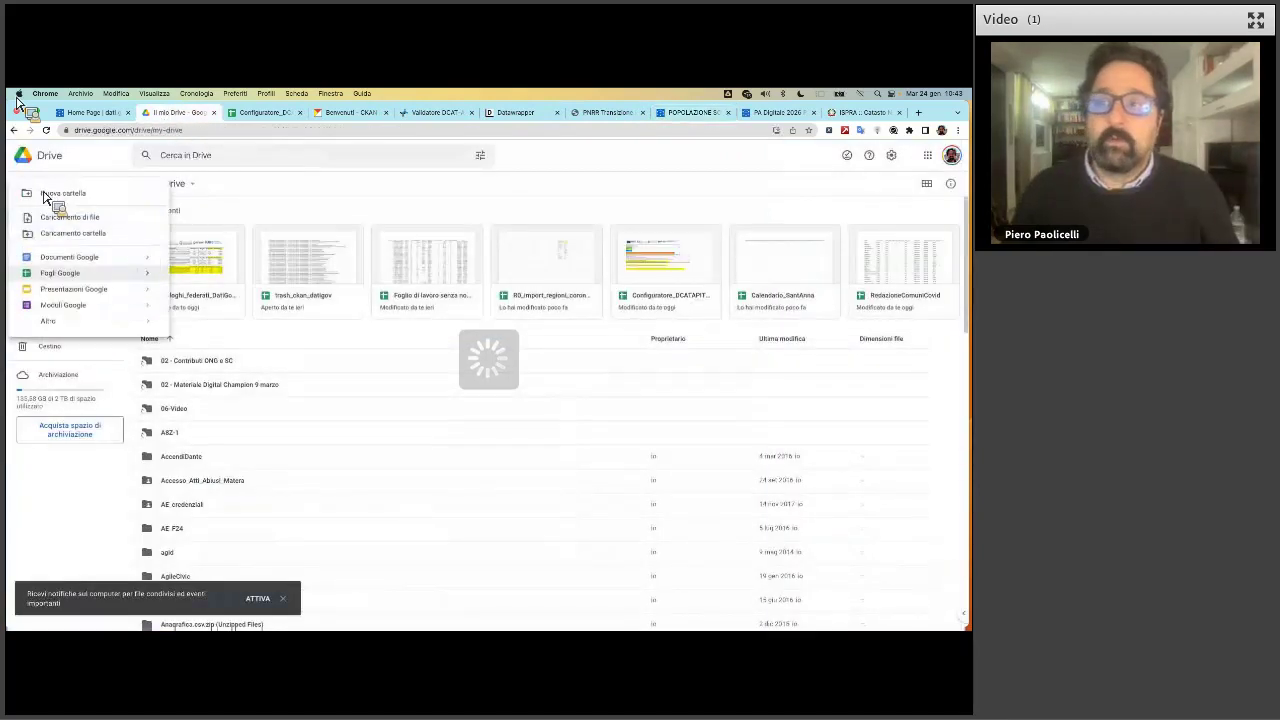
pyautogui.click(60, 273)
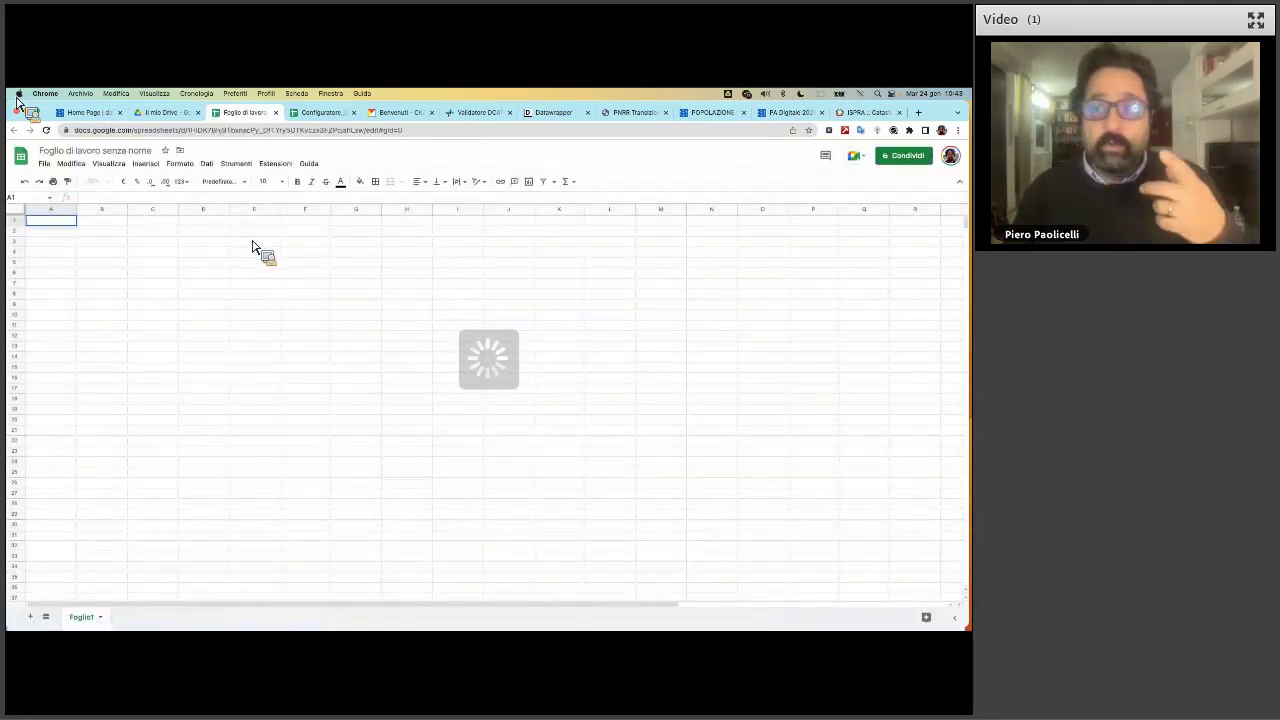
# Import the school population CSV into cell A1 with an IMPORTDATA formula using the copied link
pyautogui.write('=import')
pyautogui.press('Down')
pyautogui.press('Tab')
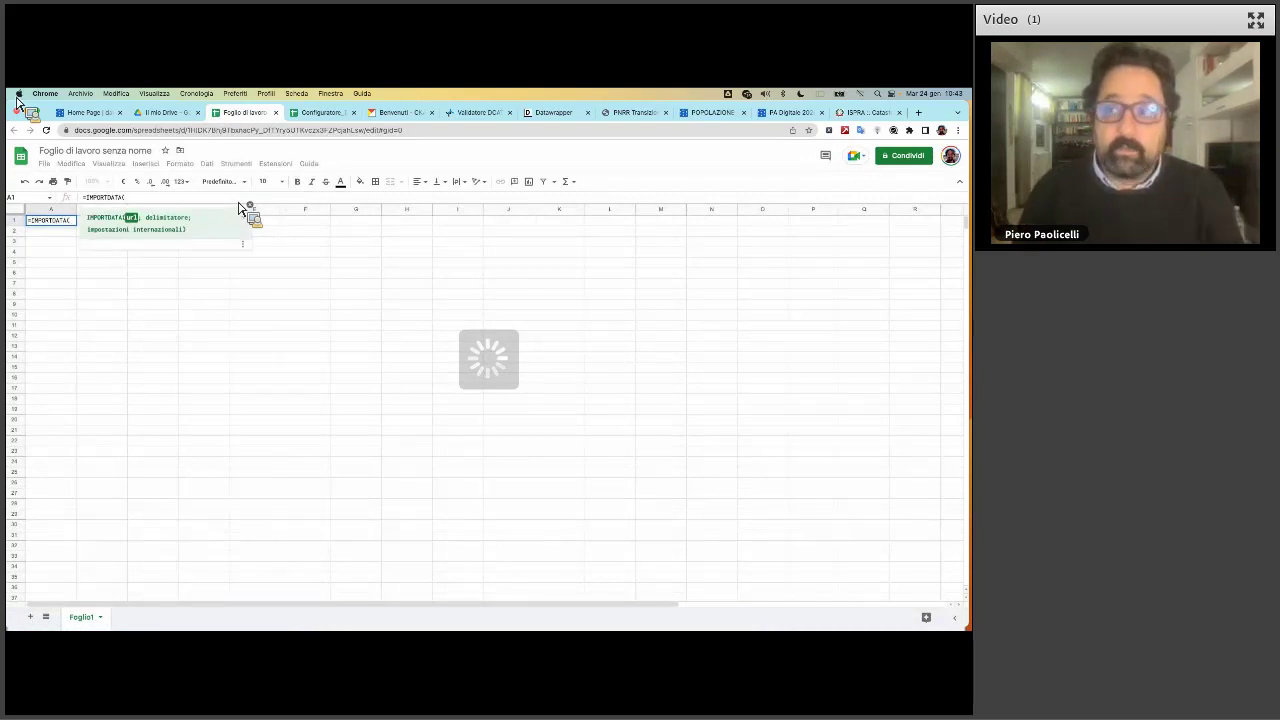
pyautogui.write('"')
pyautogui.press('super+v')
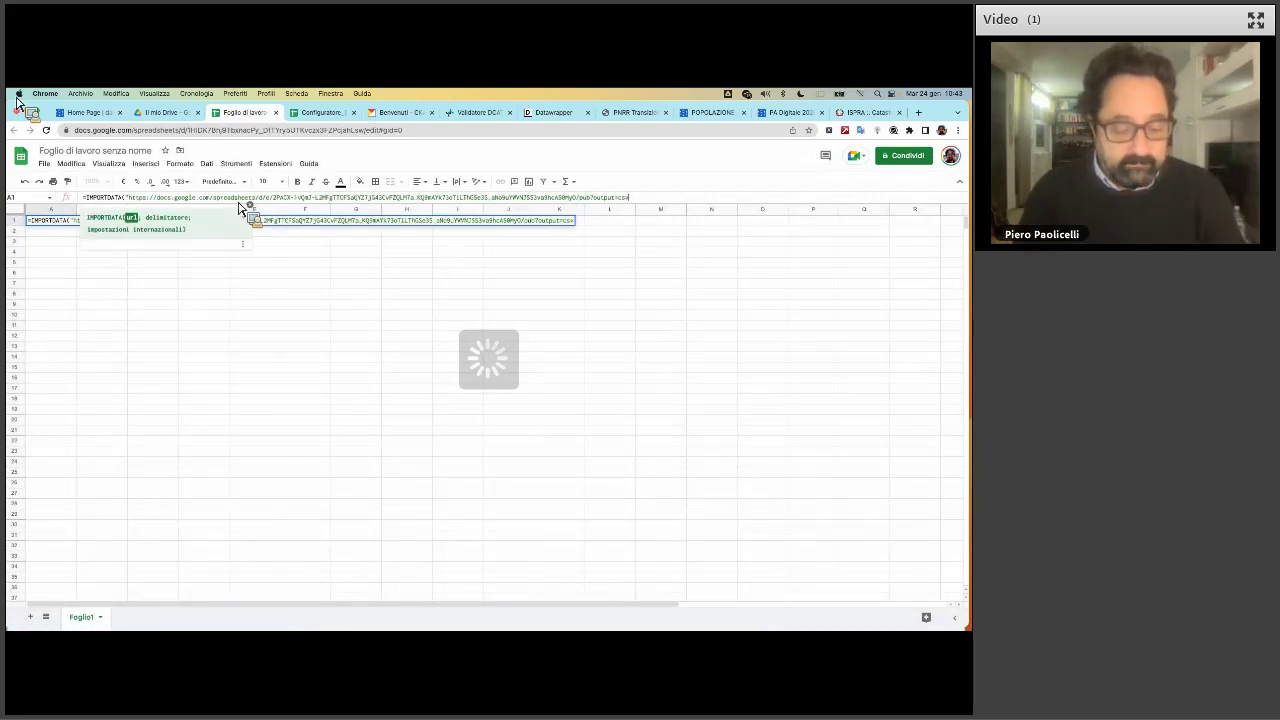
pyautogui.press('Return')
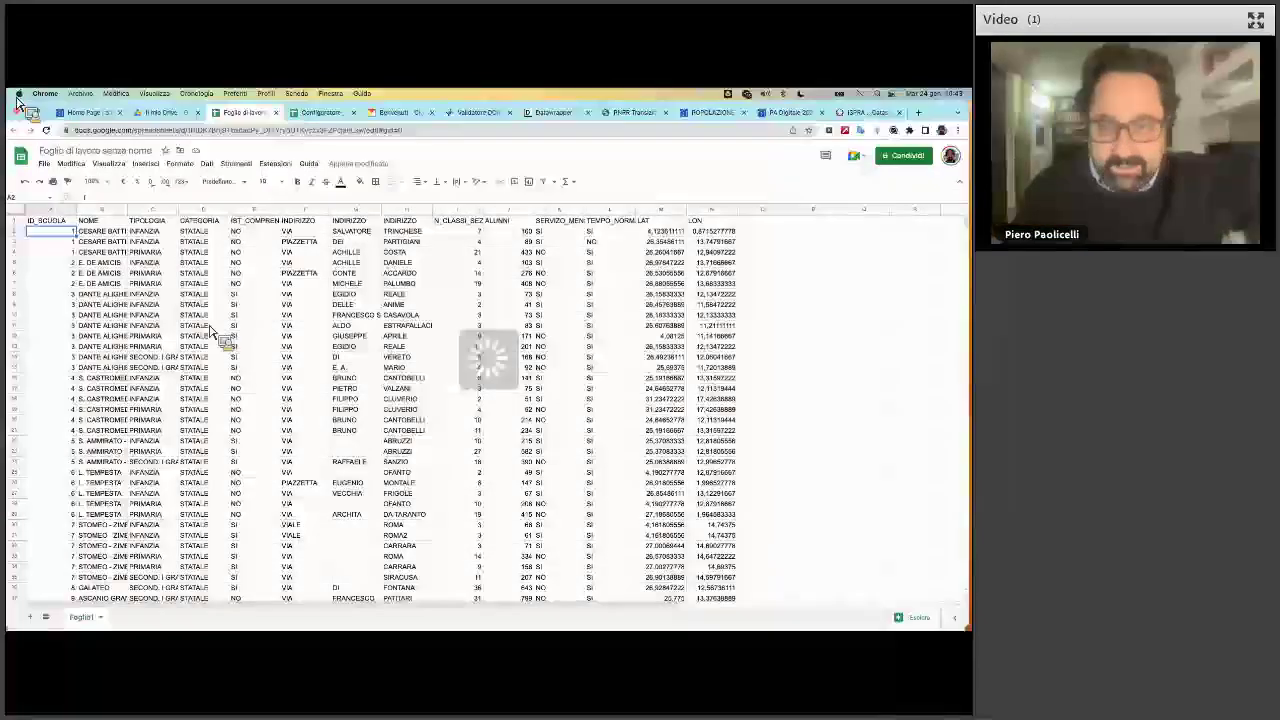
# Widen the NOME column and insert a pivot table of the whole imported sheet on a new sheet
pyautogui.moveTo(128, 212); pyautogui.dragTo(158, 214)
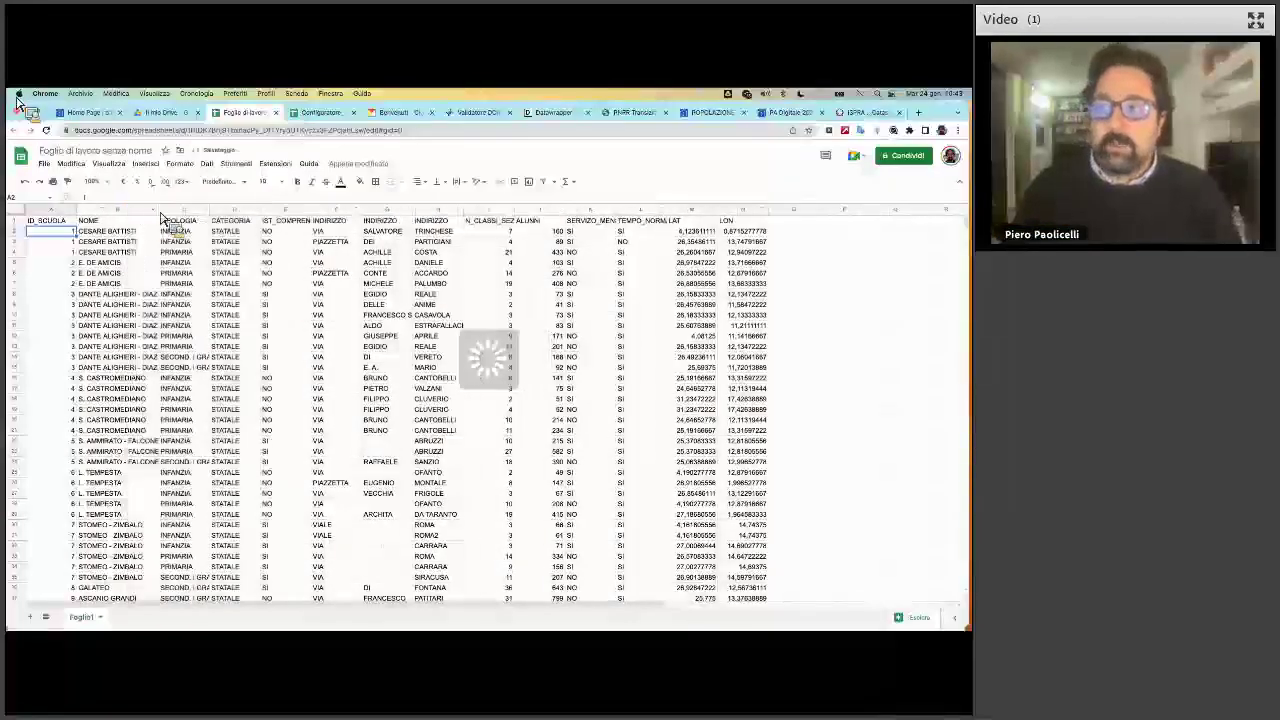
pyautogui.hotkey('ctrl', 'a')
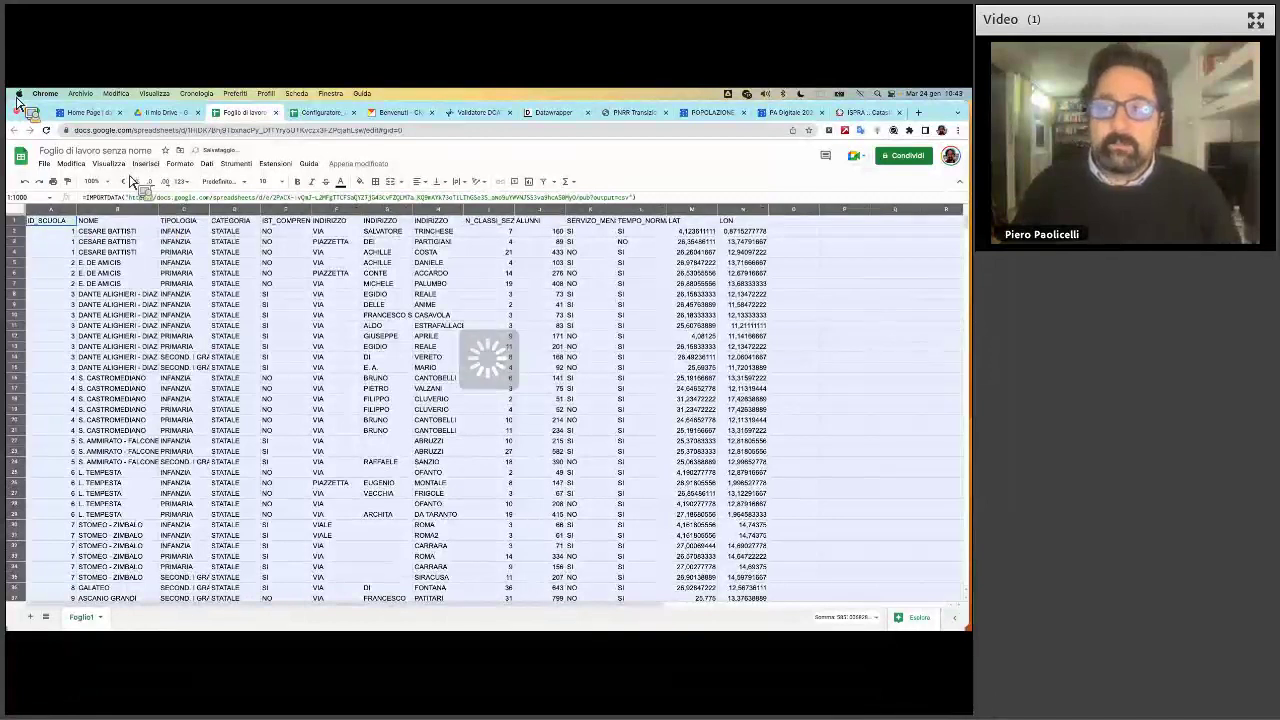
pyautogui.click(150, 164)
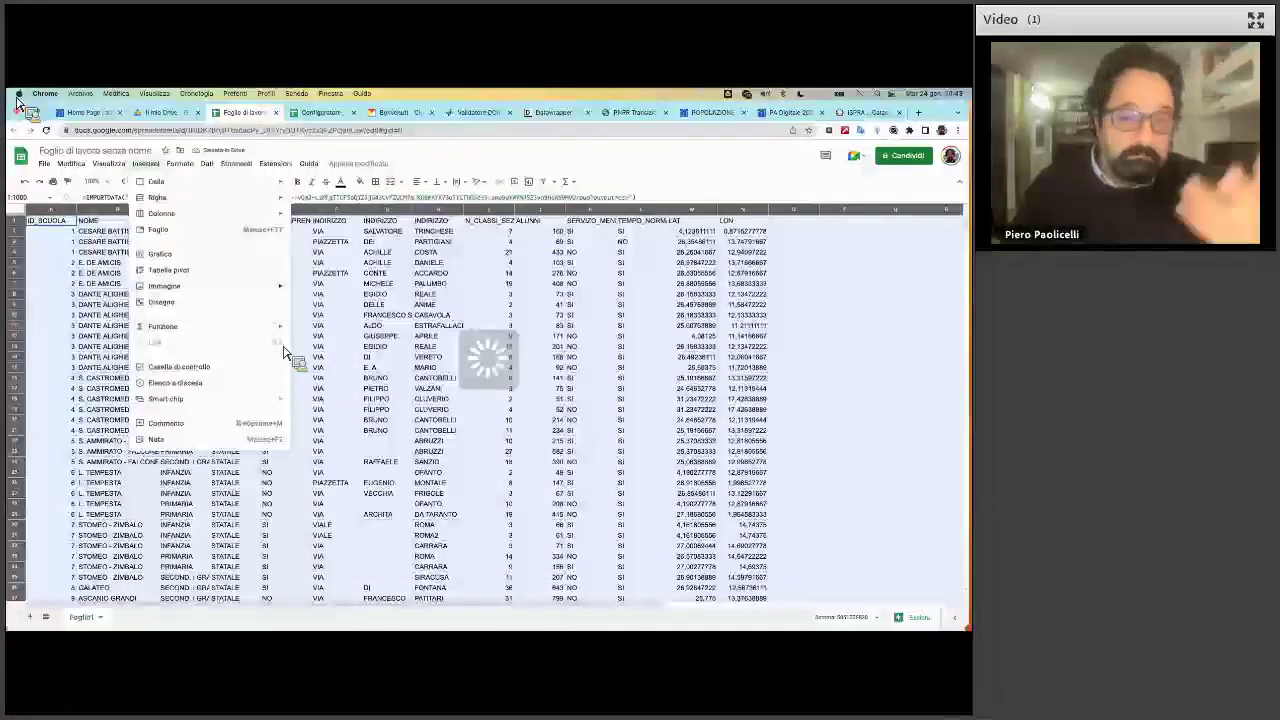
pyautogui.click(262, 279)
pyautogui.click(556, 446)
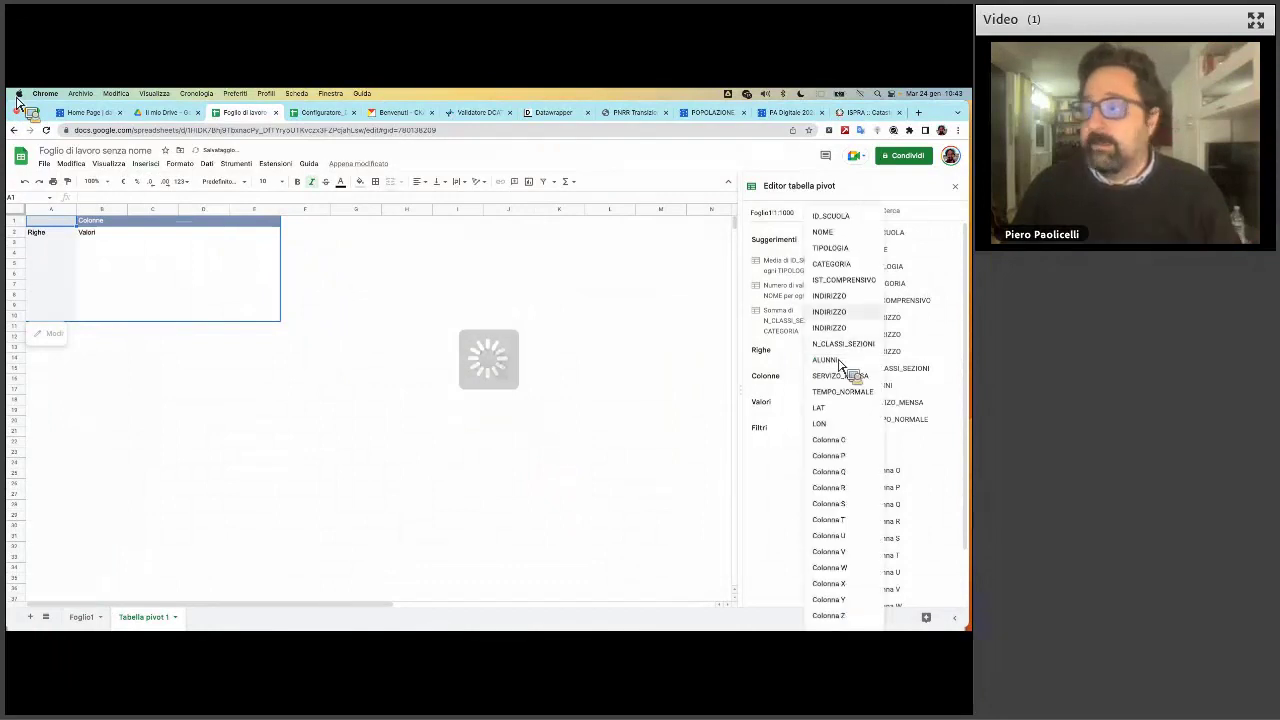
# Add TIPOLOGIA as the pivot table's rows without totals, and widen column A to fit the school types
pyautogui.moveTo(839, 260); pyautogui.dragTo(801, 267)
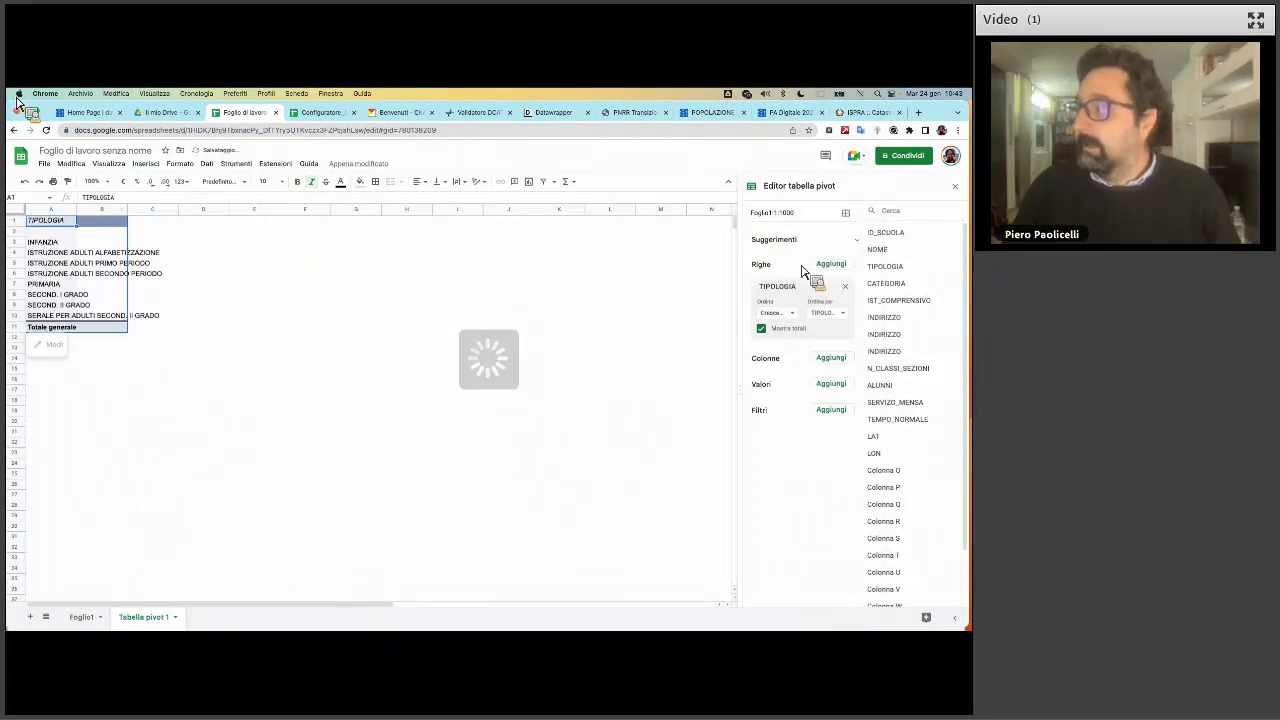
pyautogui.moveTo(88, 222); pyautogui.dragTo(186, 232)
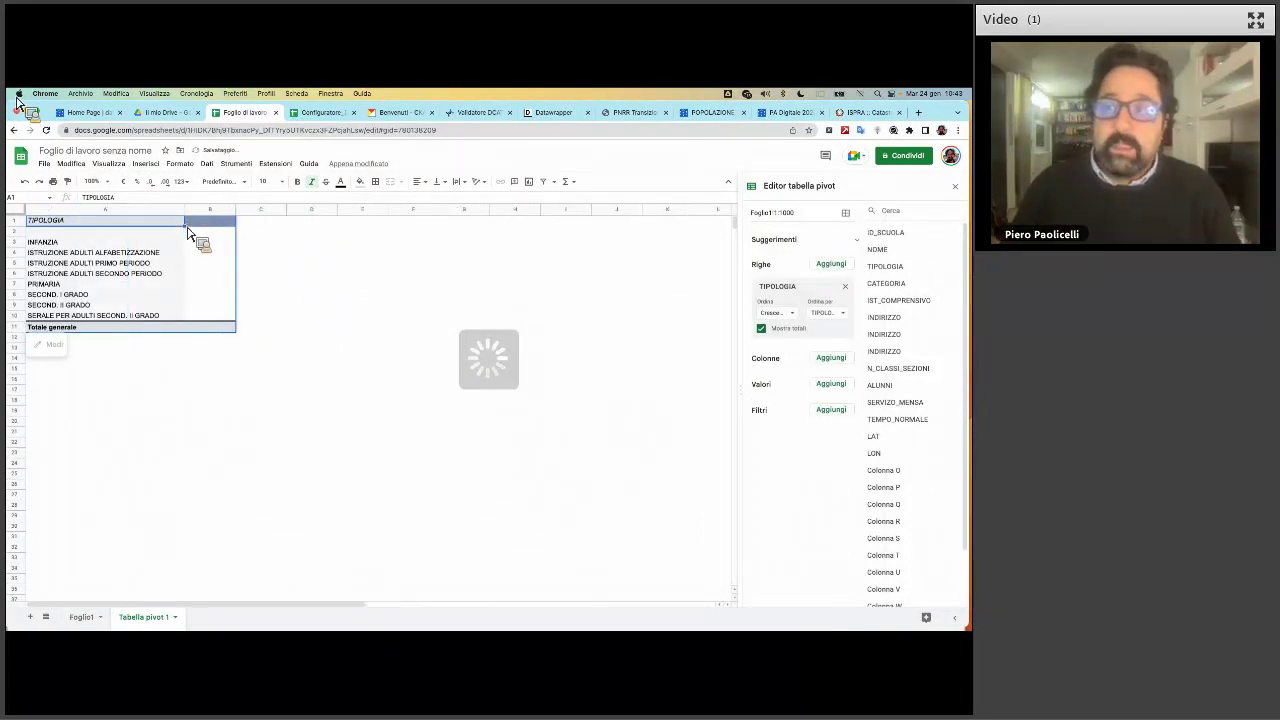
pyautogui.click(761, 329)
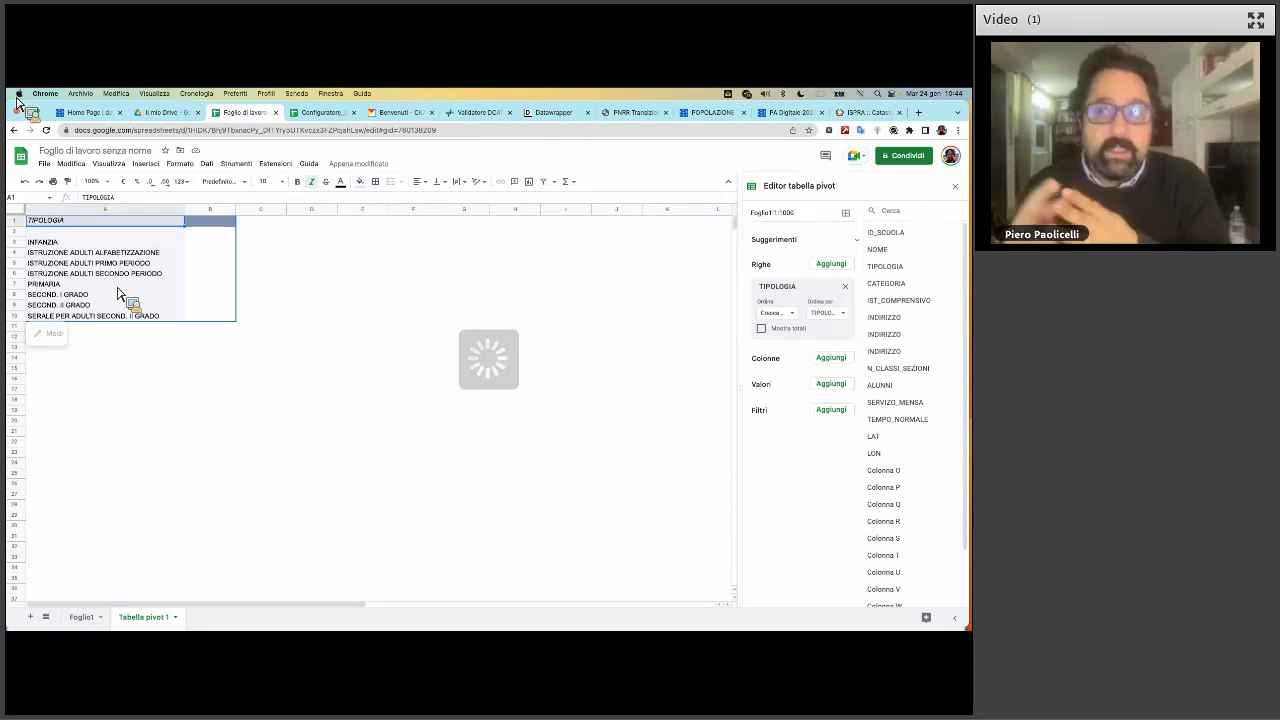
# Add ALUNNI to the pivot table's values, summarized by SUM
pyautogui.click(114, 295)
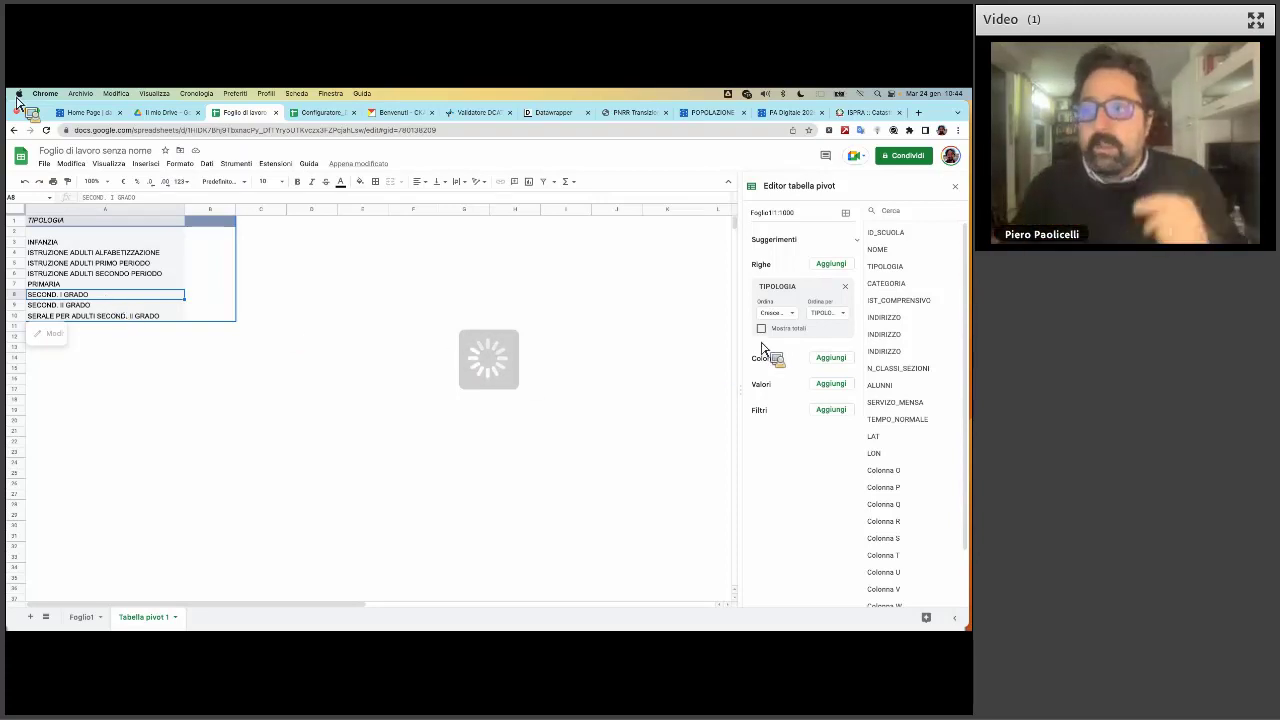
pyautogui.click(836, 408)
pyautogui.click(842, 361)
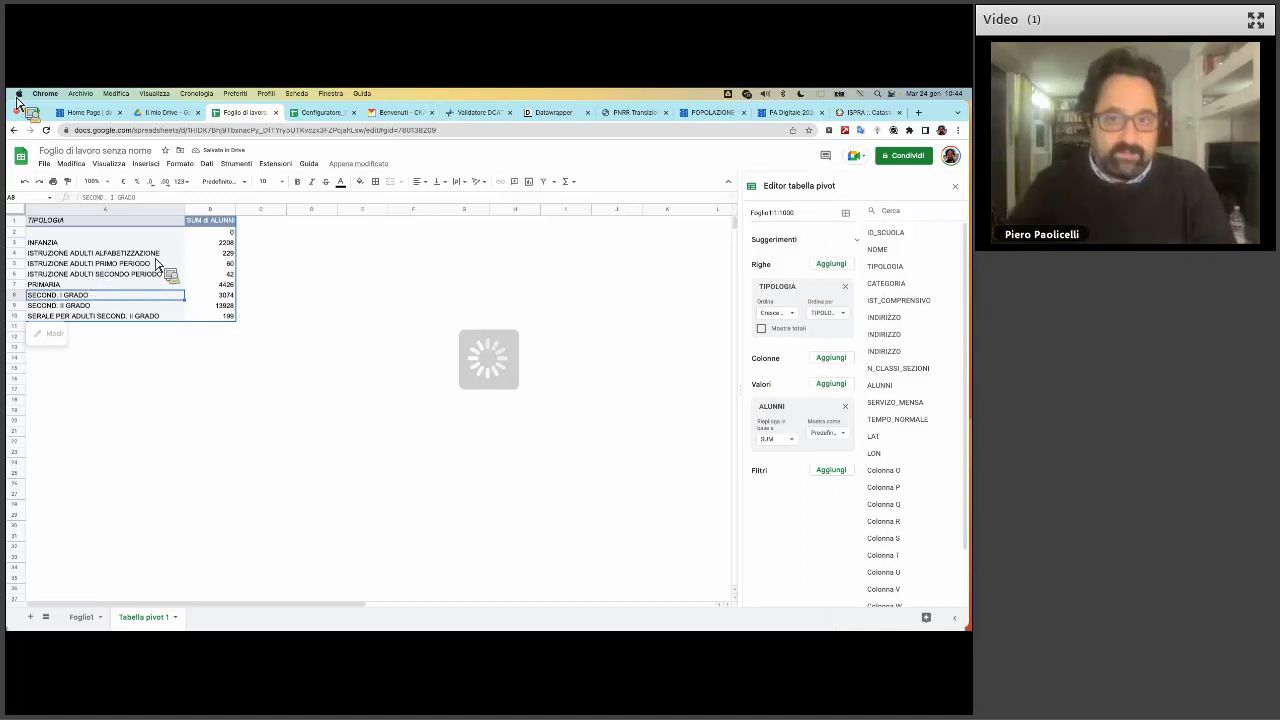
# Filter the pivot table by TIPOLOGIA to exclude the blank entries
pyautogui.moveTo(125, 258); pyautogui.dragTo(818, 462)
pyautogui.click(803, 519)
pyautogui.click(808, 540)
pyautogui.click(880, 608)
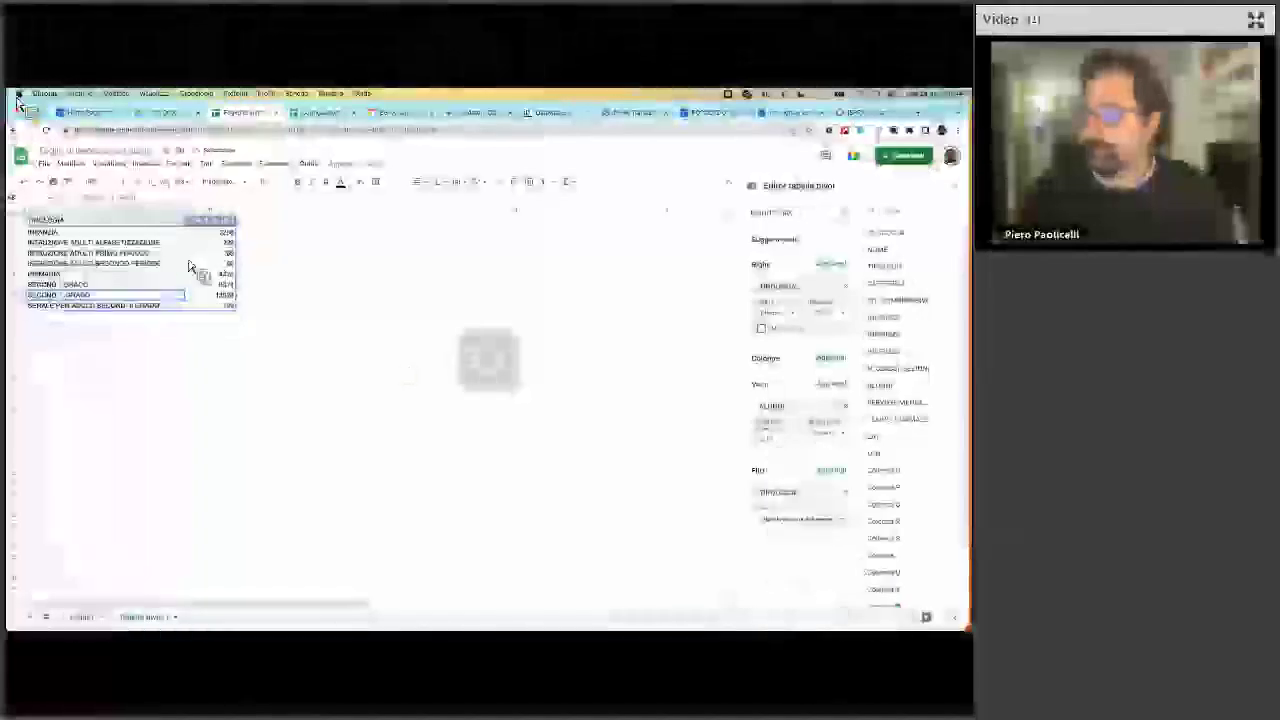
# Insert a pie chart of students by school type from pivot range A1:B9 and move it to its own sheet
pyautogui.moveTo(80, 224); pyautogui.dragTo(224, 309)
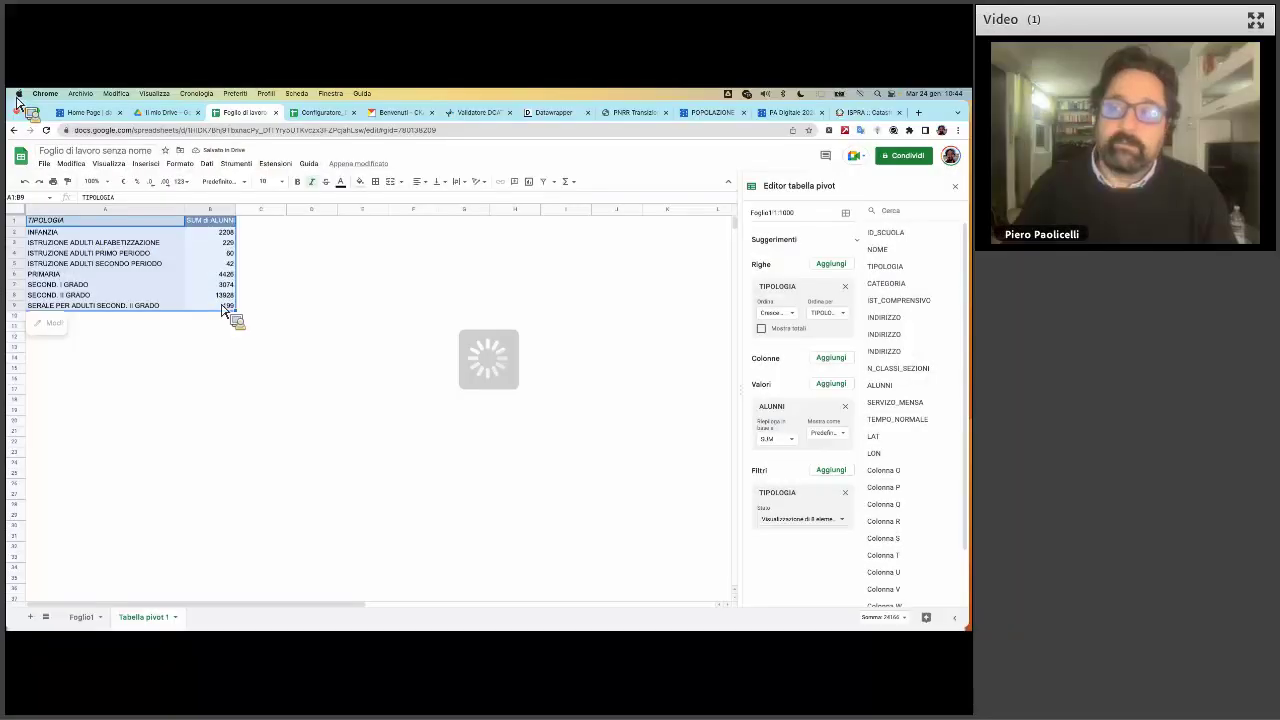
pyautogui.click(153, 156)
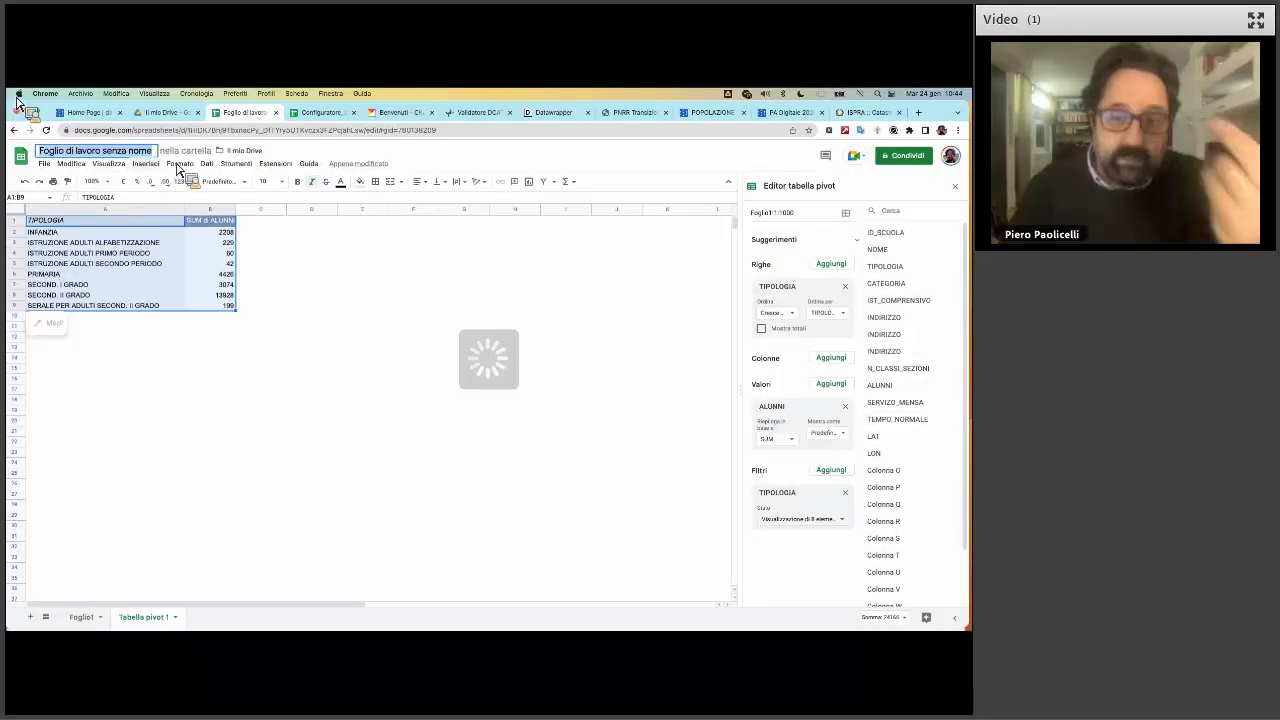
pyautogui.click(146, 163)
pyautogui.click(170, 247)
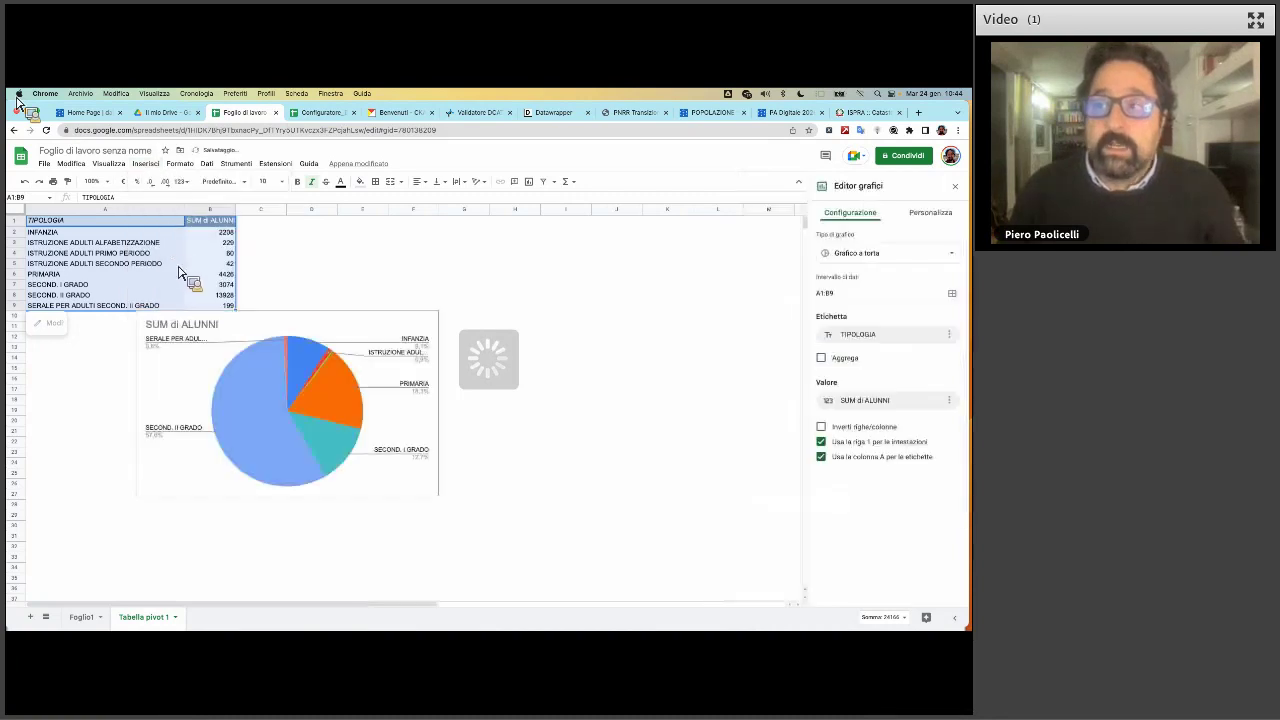
pyautogui.click(431, 320)
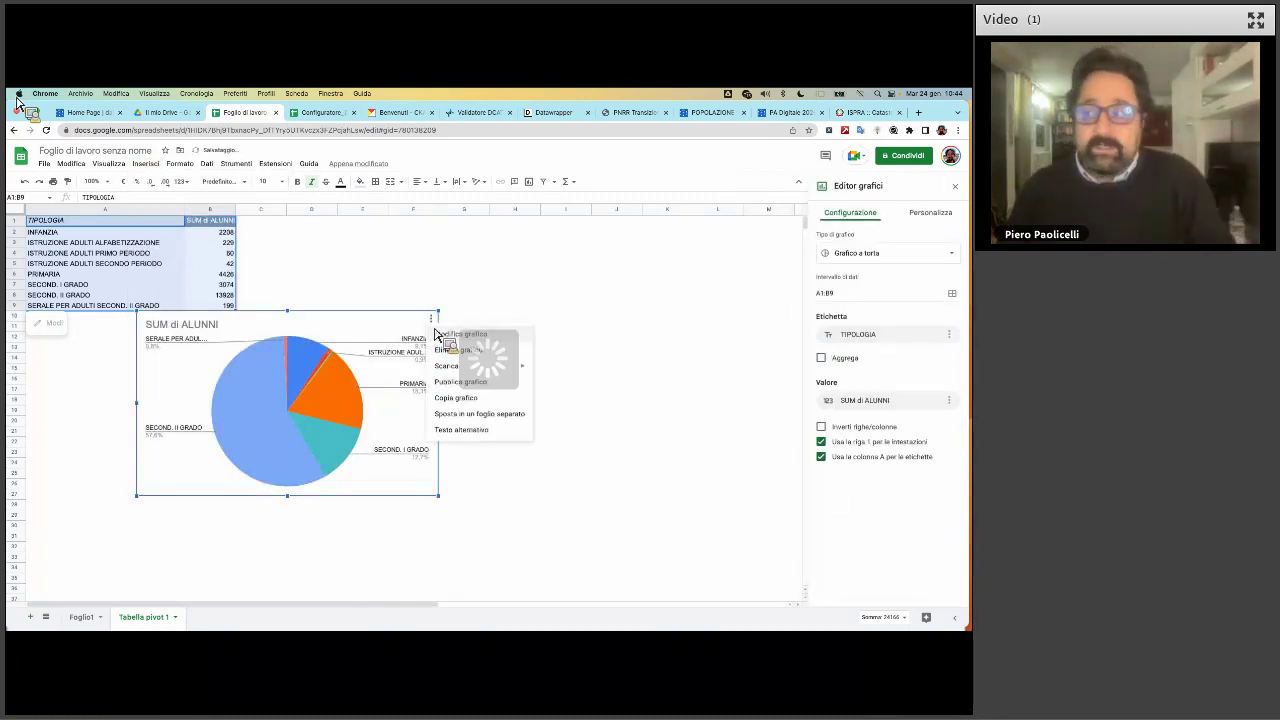
pyautogui.click(470, 418)
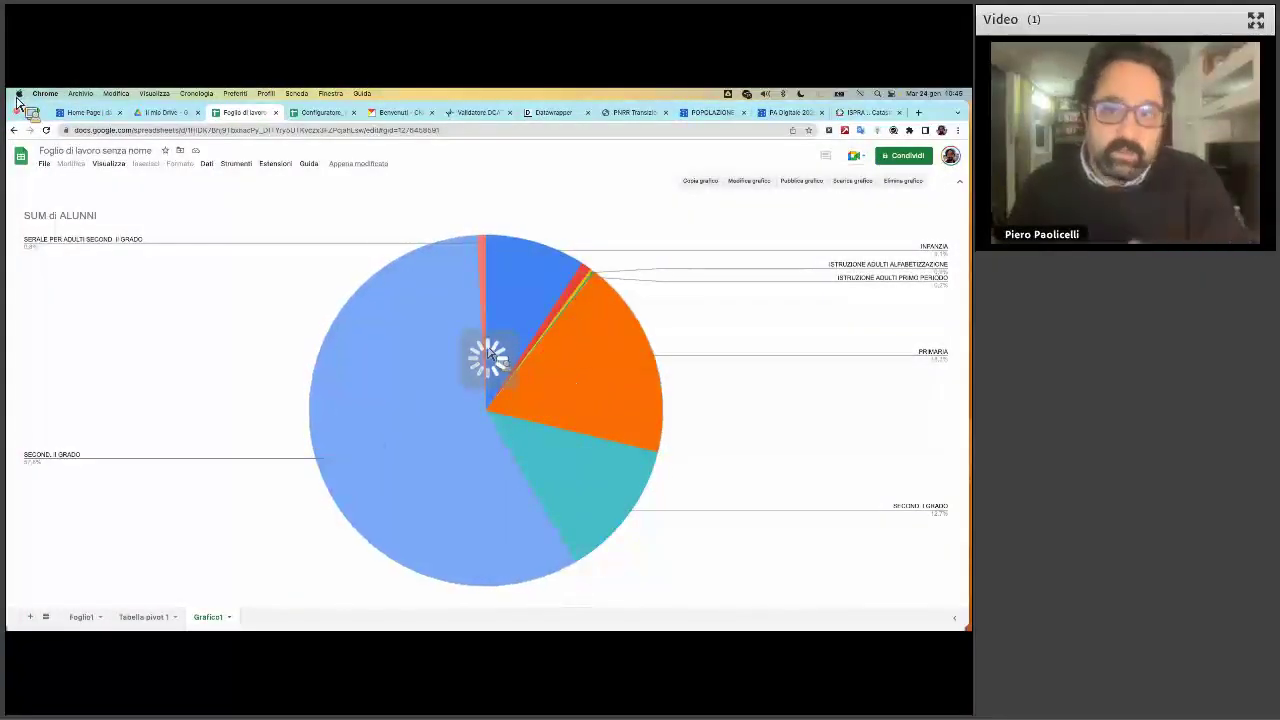
# Close the spreadsheet and check the list of CSV examples in the PDF slides
pyautogui.click(276, 112)
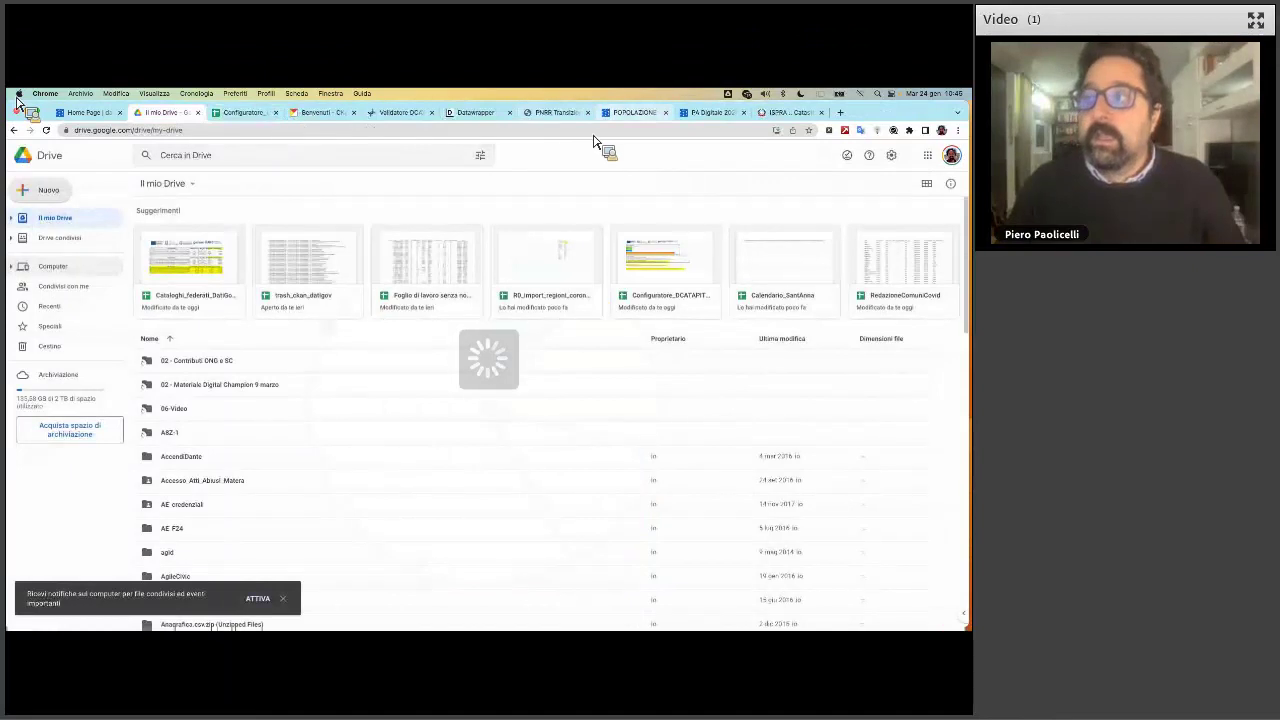
pyautogui.press('super+Tab')
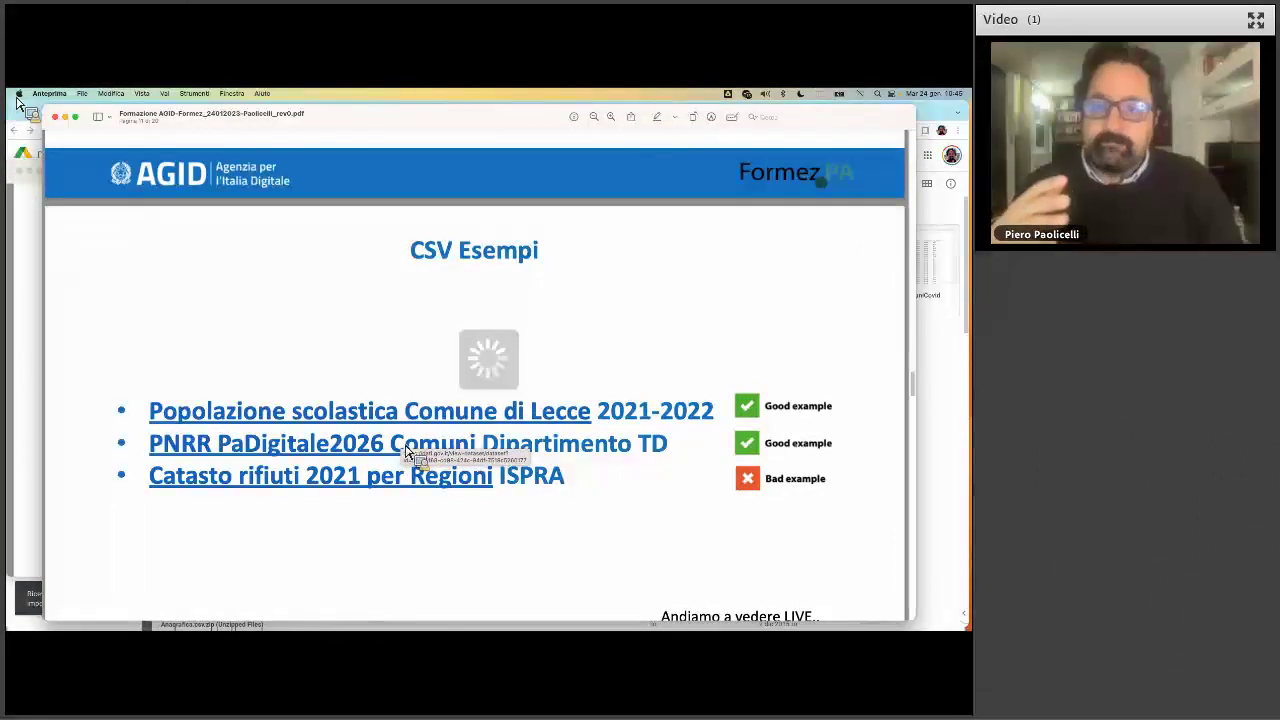
pyautogui.press('super+Tab')
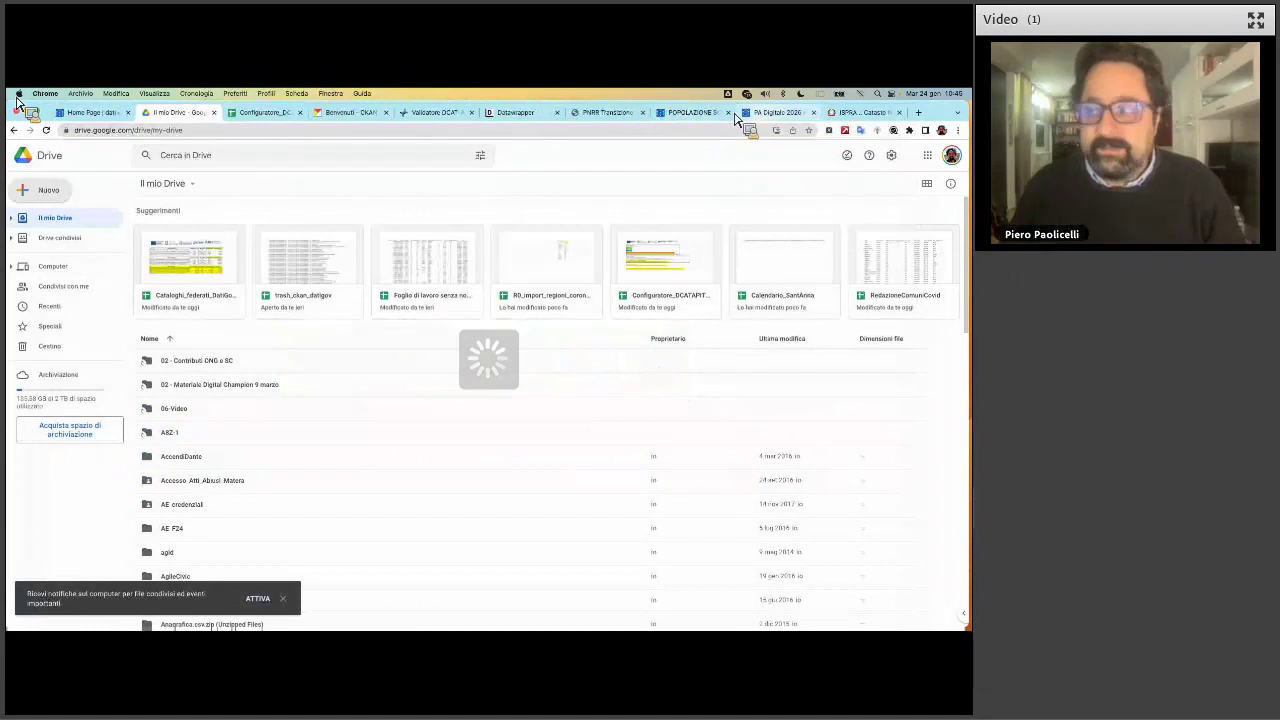
# Review the metadata of the PA Digitale 2026 PNRR Candidature Finanziate (Comuni) dataset, down to its distributions
pyautogui.click(775, 113)
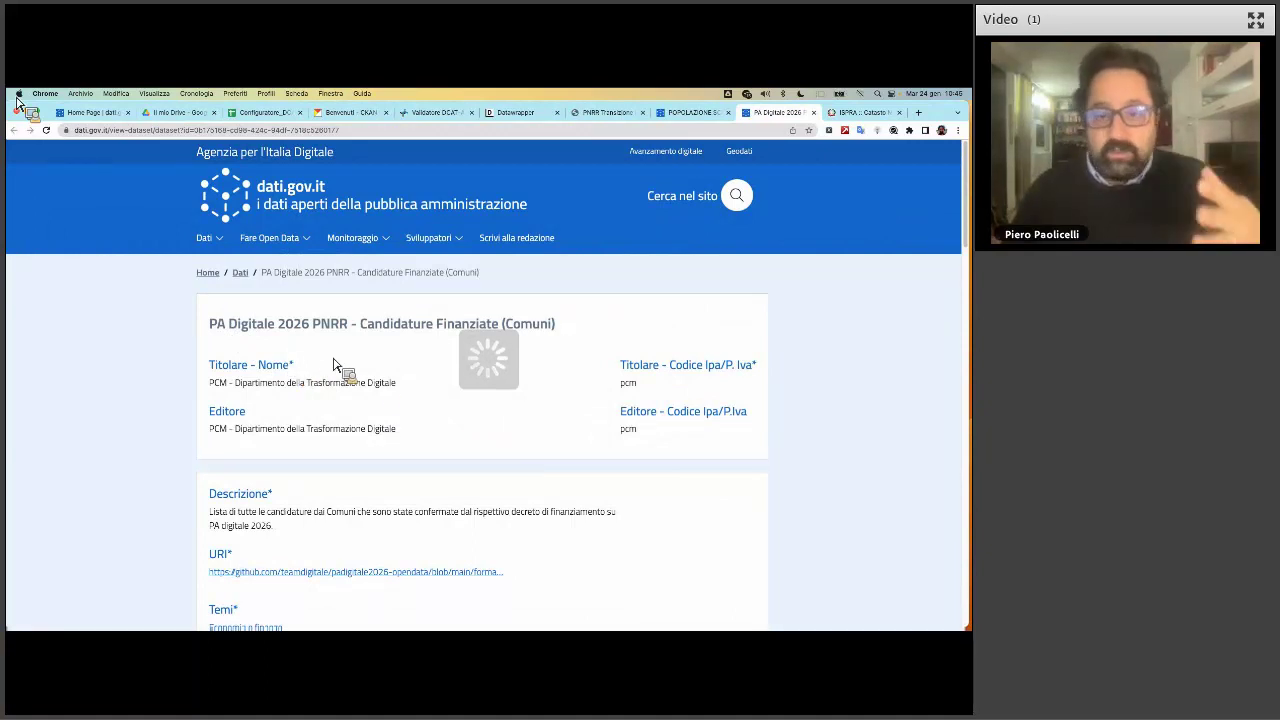
pyautogui.scroll(-1, 380, 386)
pyautogui.scroll(-3, 382, 390)
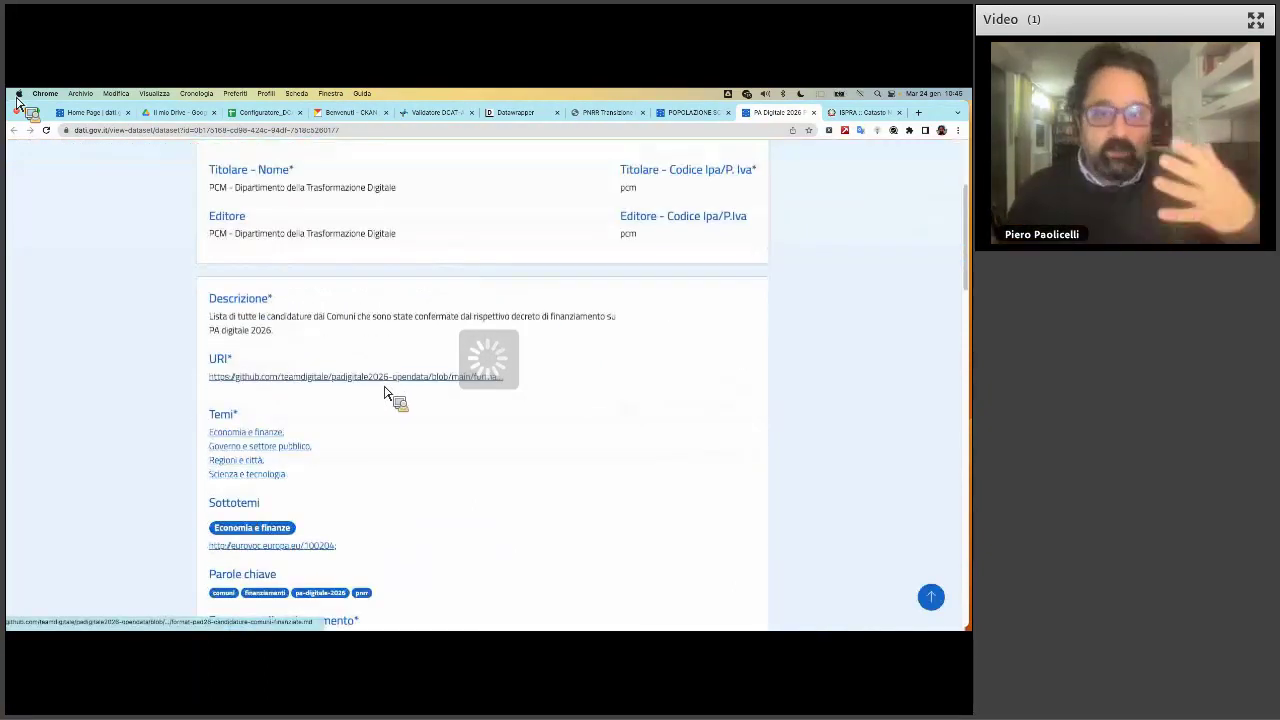
pyautogui.scroll(-2, 385, 393)
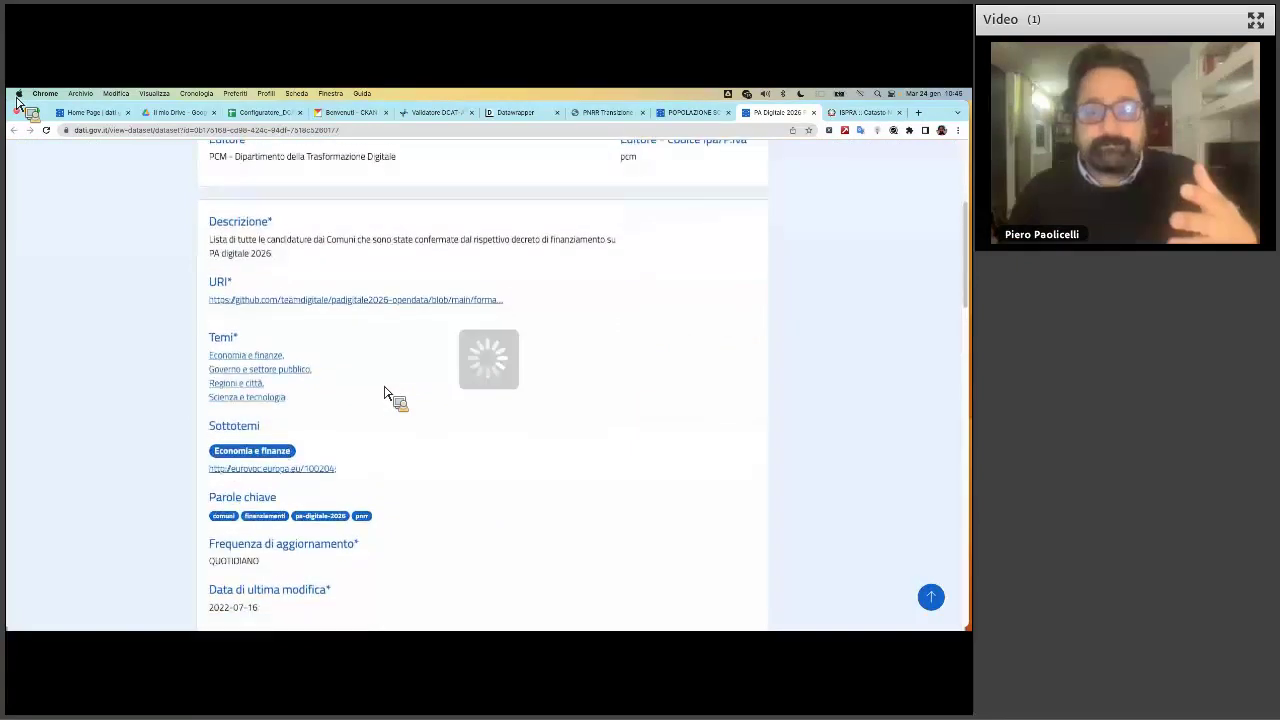
pyautogui.scroll(-5, 388, 393)
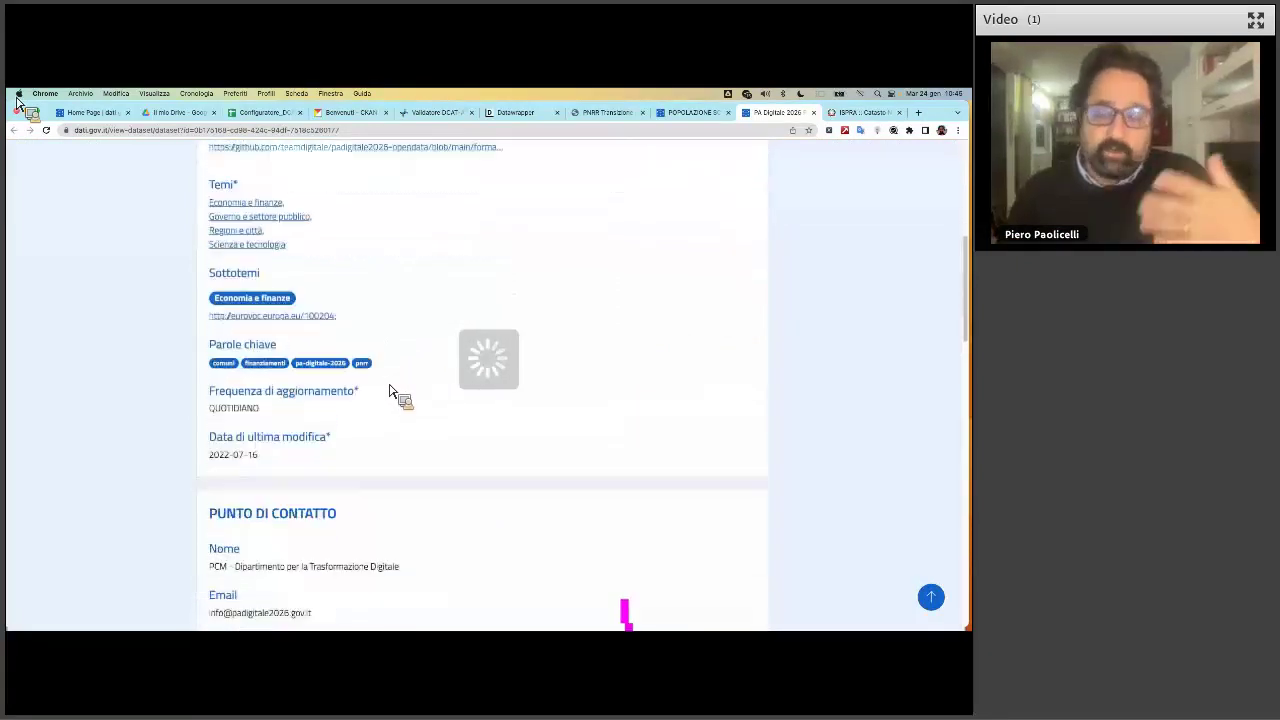
pyautogui.scroll(-1, 392, 391)
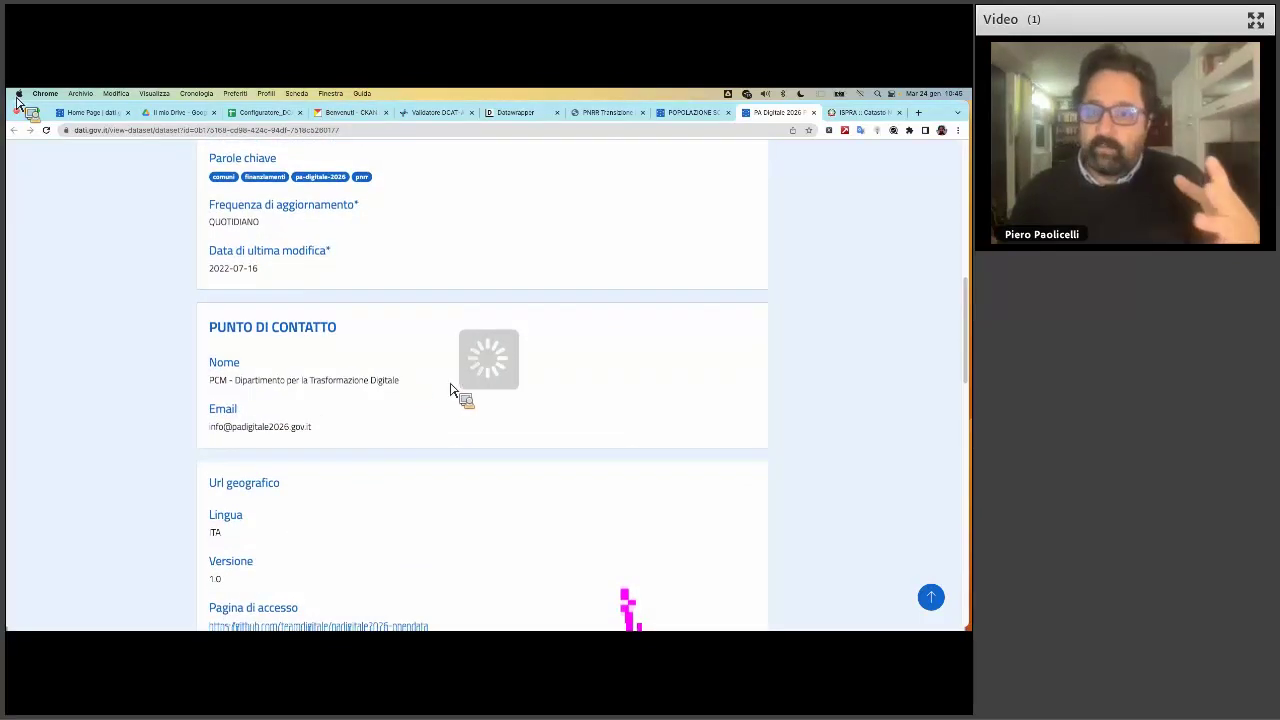
pyautogui.scroll(-5, 728, 407)
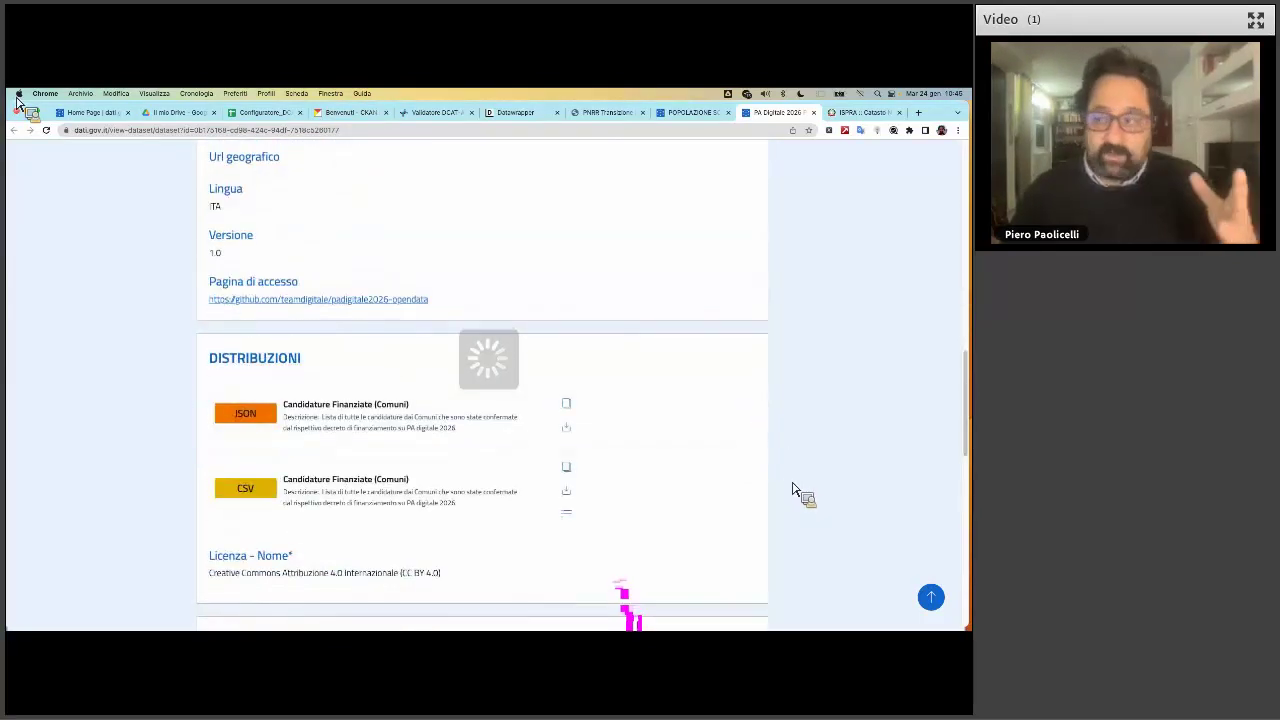
# Preview the dataset's CSV distribution as a grid and widen the ente, comune and cod_comune columns
pyautogui.click(575, 530)
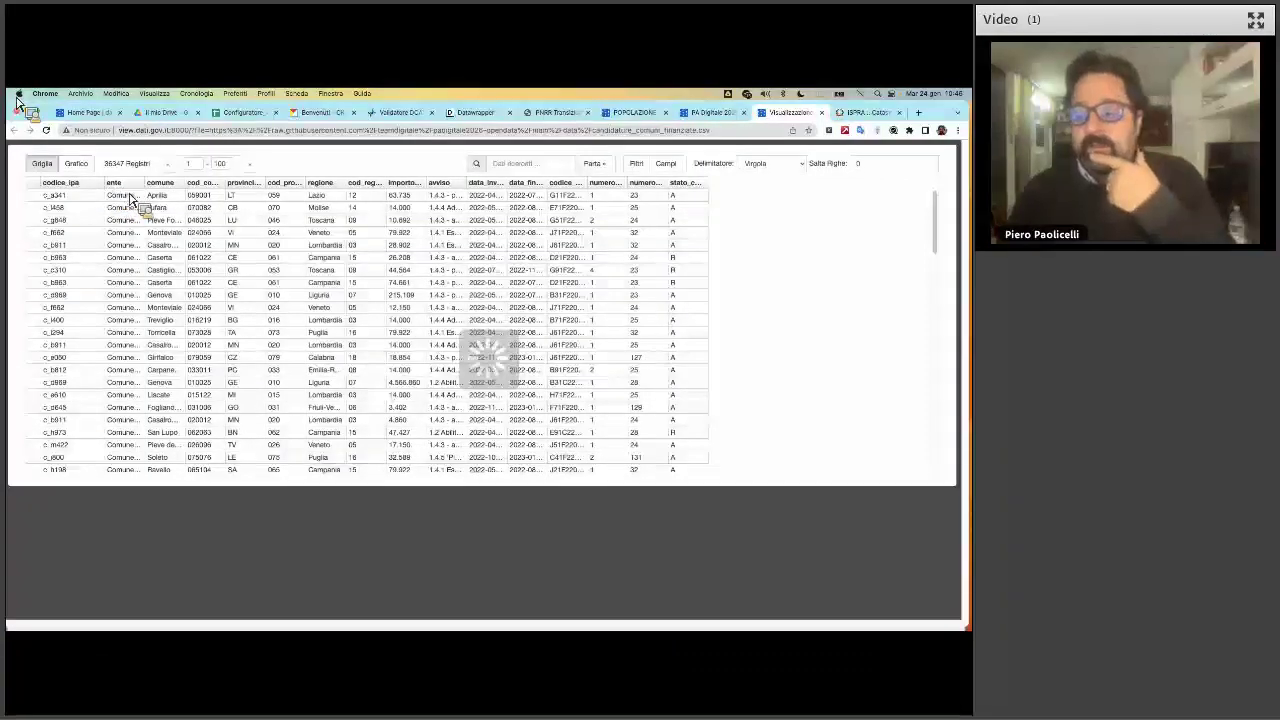
pyautogui.moveTo(190, 192); pyautogui.dragTo(410, 192)
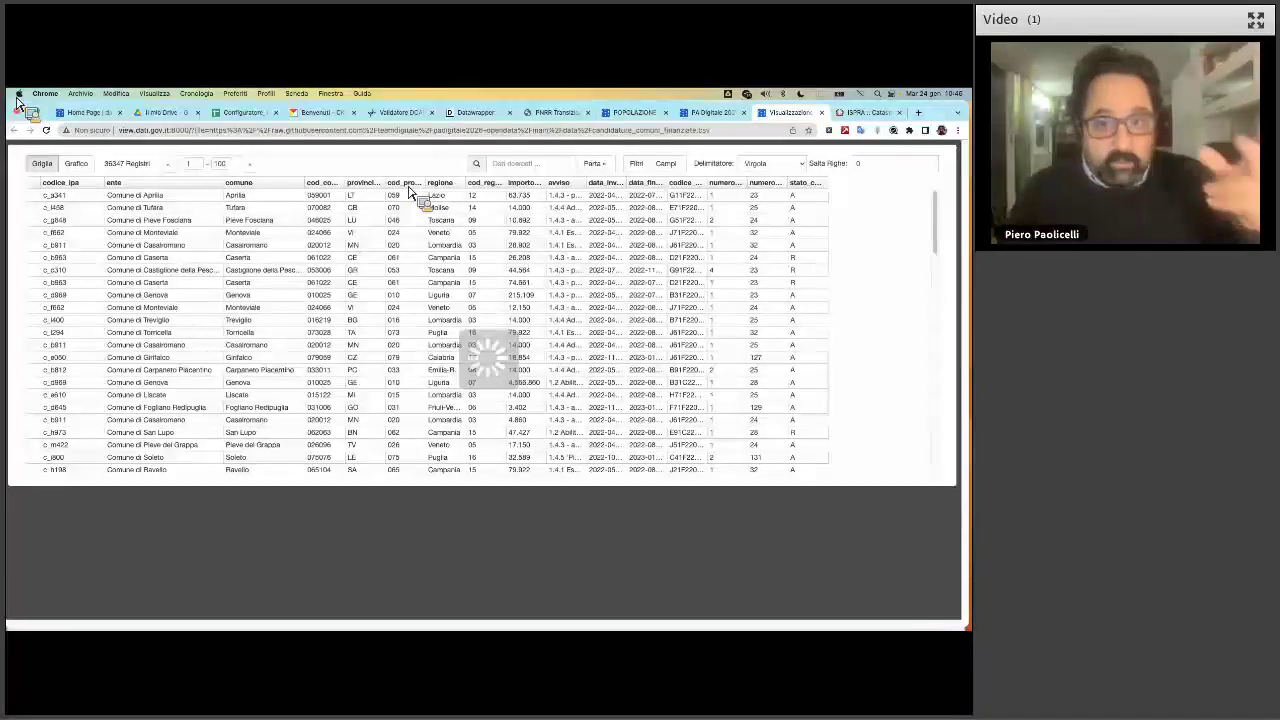
pyautogui.moveTo(409, 191); pyautogui.dragTo(366, 238)
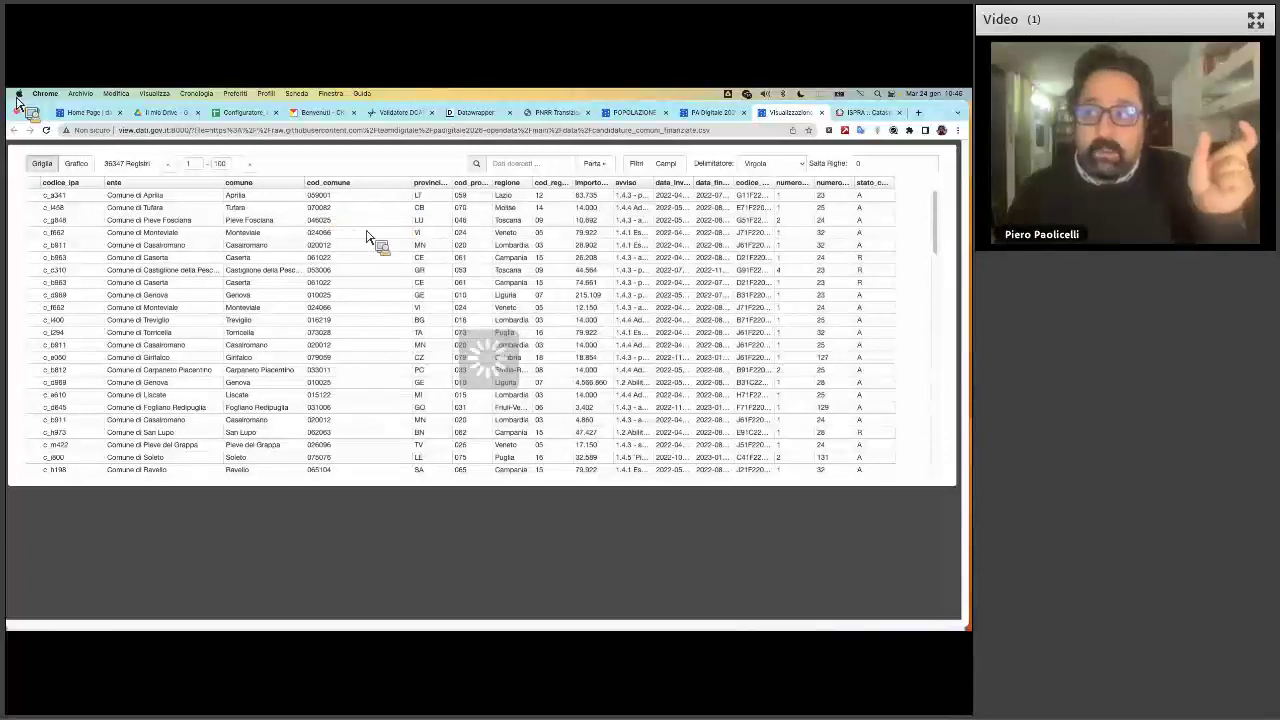
# View the PNRR Transizione Digitale Puglia map in Datawrapper and inspect the funding details for Ascoli Satriano
pyautogui.moveTo(366, 236); pyautogui.dragTo(549, 121)
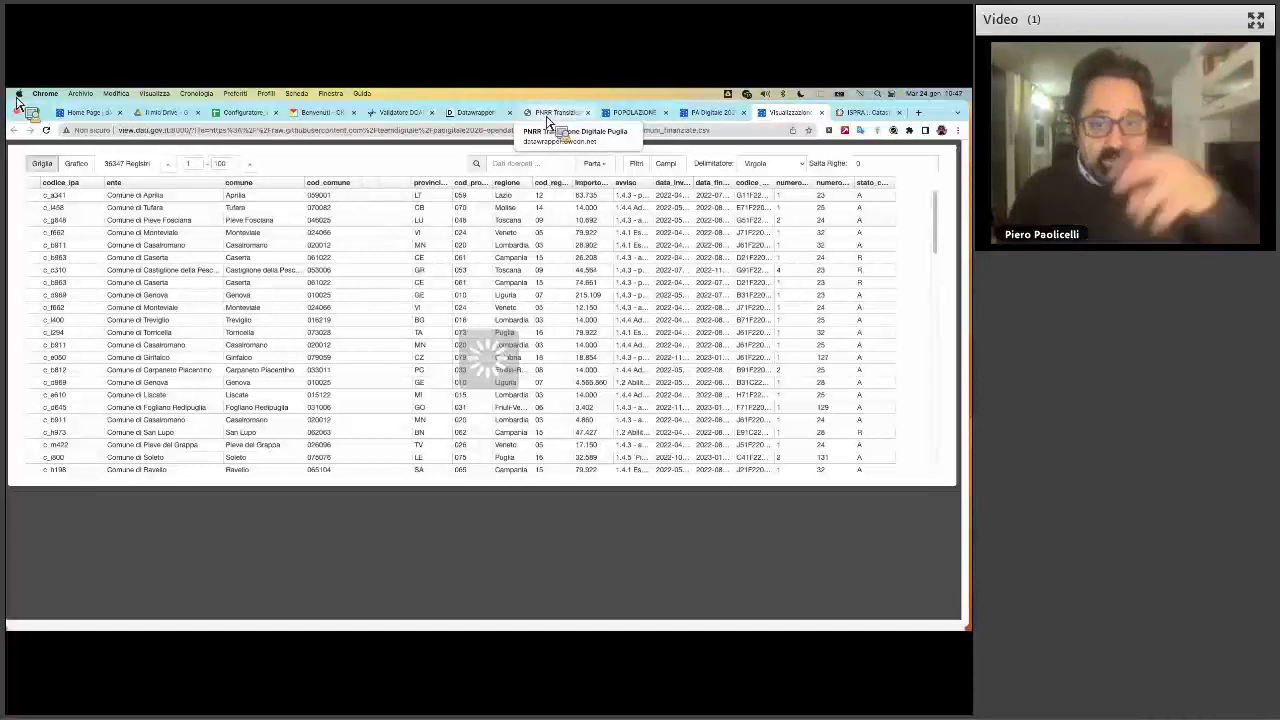
pyautogui.moveTo(548, 121); pyautogui.dragTo(307, 365)
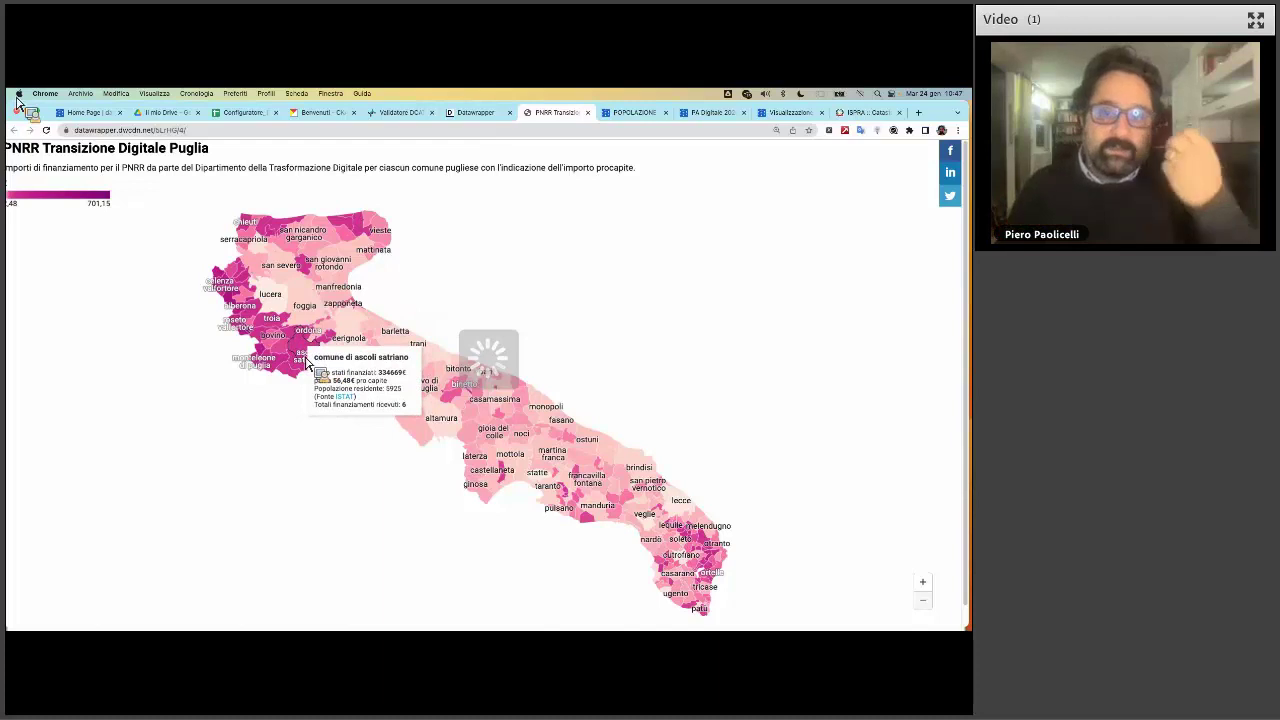
pyautogui.moveTo(306, 364); pyautogui.dragTo(305, 363)
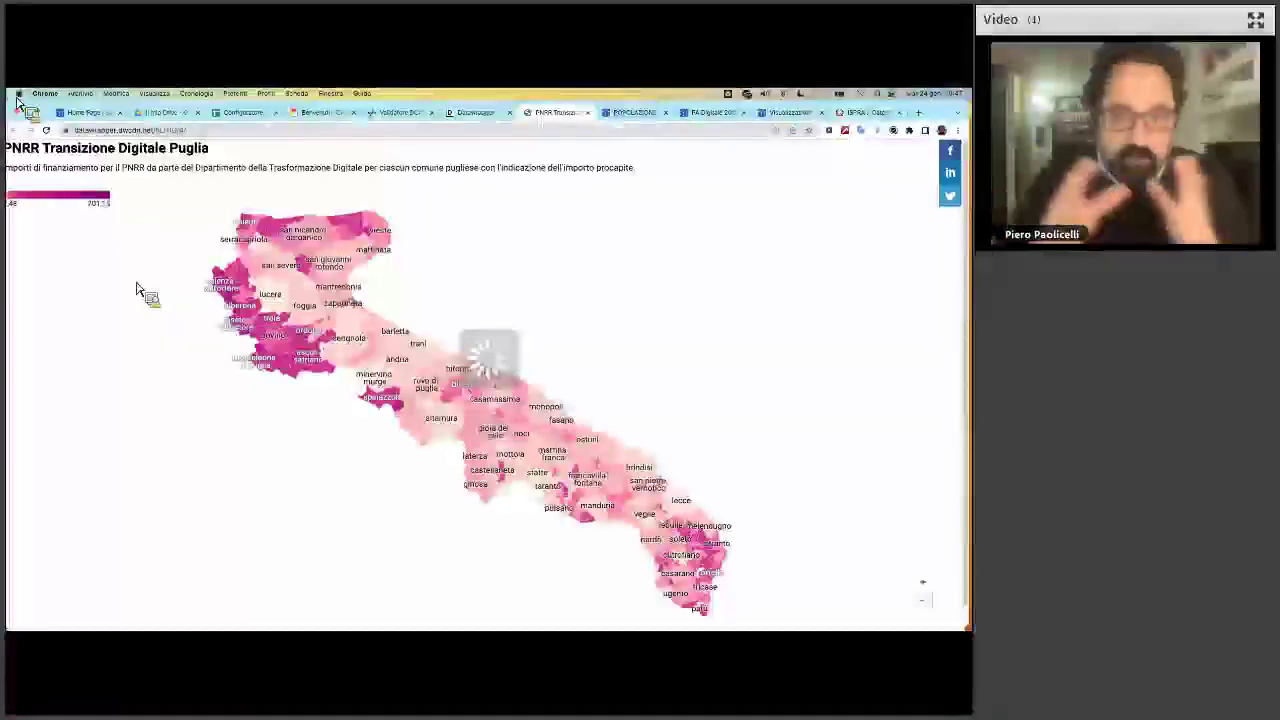
# Check the CSV examples slide in the PDF, and export the ISPRA 2021 regional waste table as CSV
pyautogui.press('super+Tab')
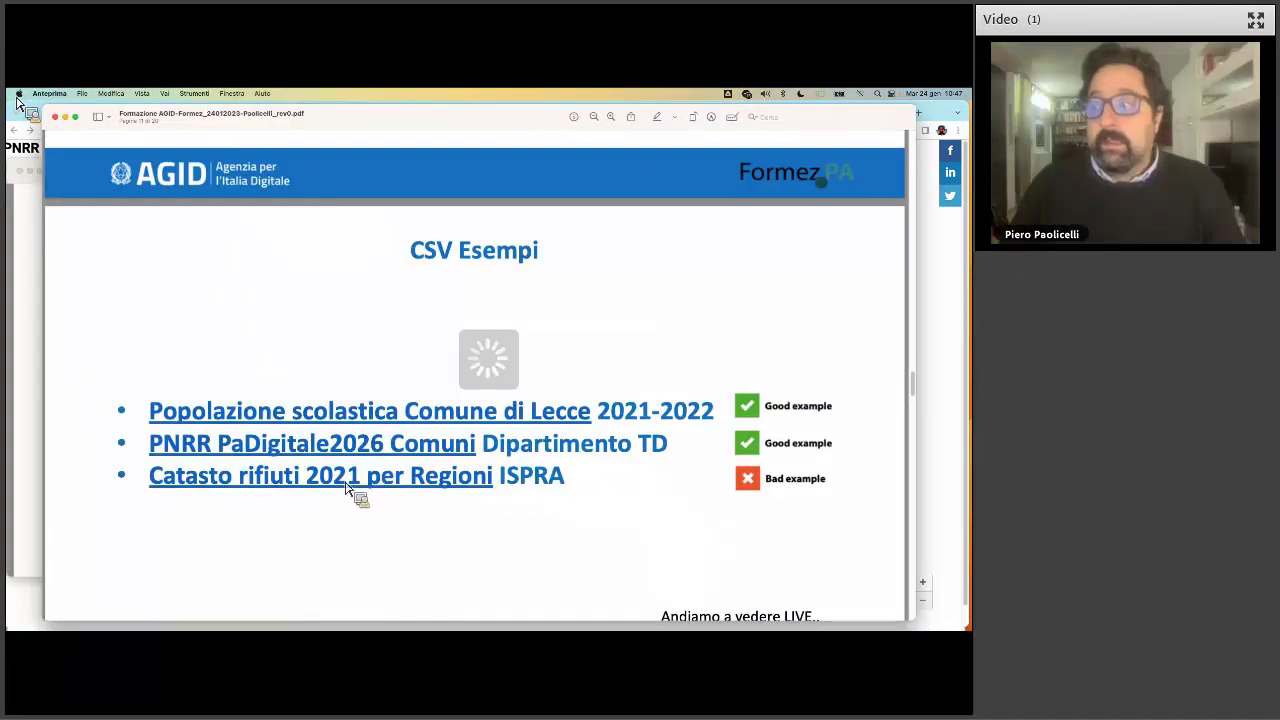
pyautogui.press('super+Tab')
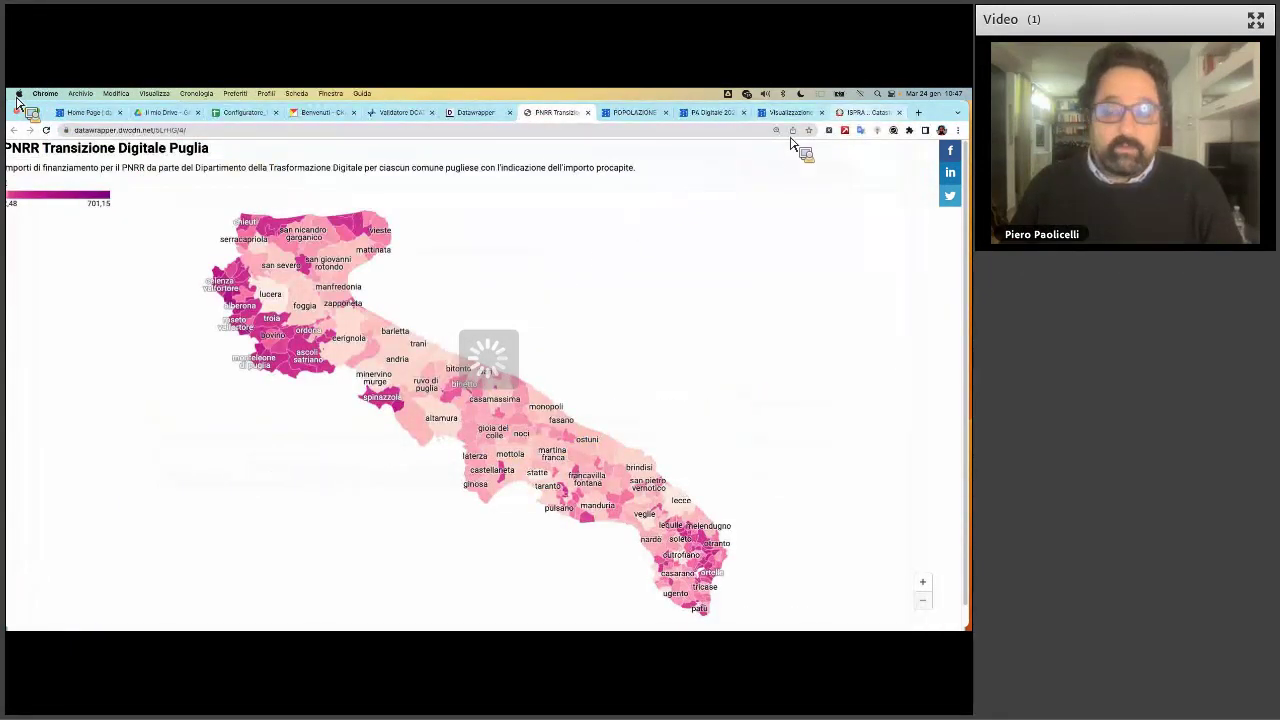
pyautogui.click(866, 112)
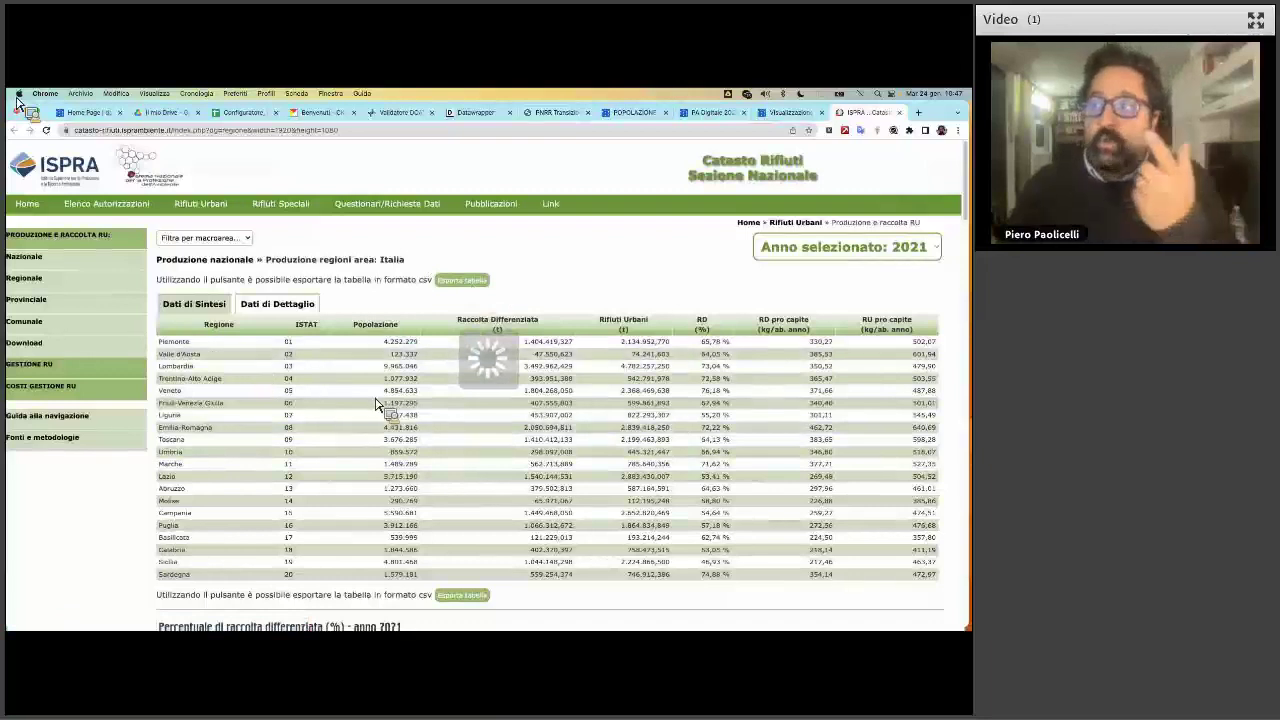
pyautogui.click(474, 284)
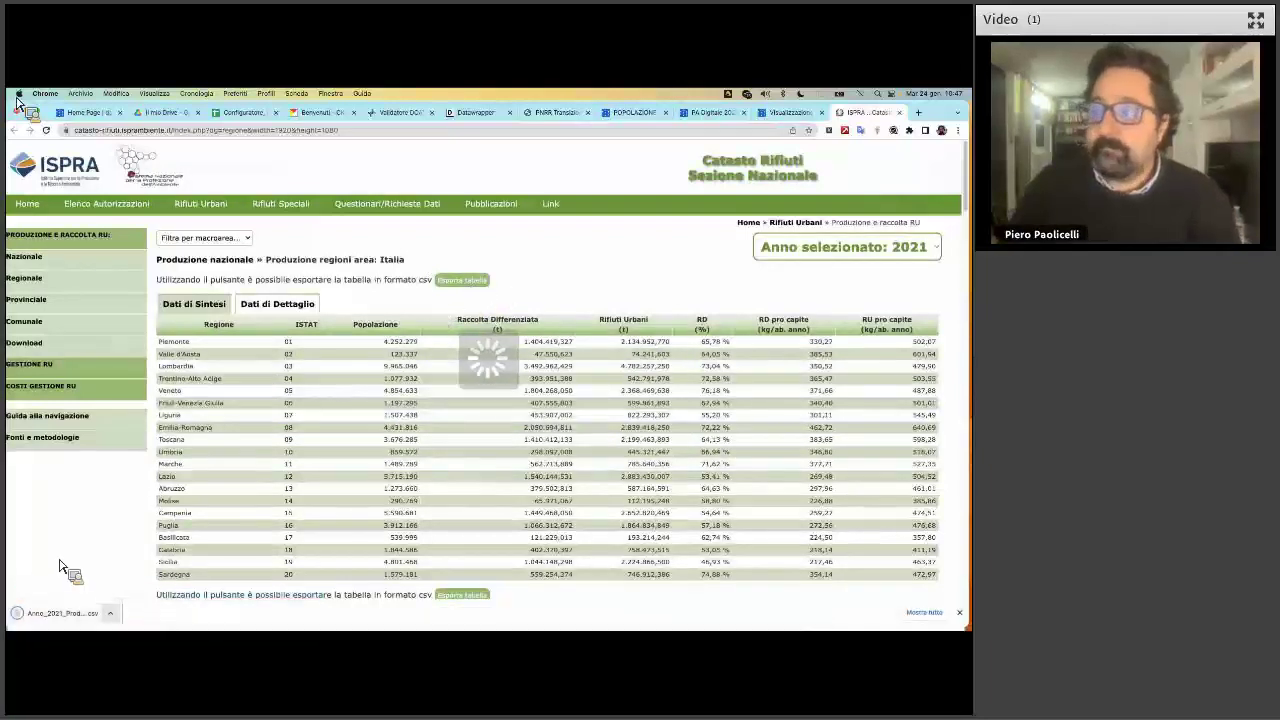
# Locate the downloaded regional waste CSV in Finder, open it in TextEdit and enlarge the text
pyautogui.click(110, 613)
pyautogui.click(150, 600)
pyautogui.moveTo(422, 348); pyautogui.dragTo(520, 257)
pyautogui.rightClick(520, 258)
pyautogui.moveTo(600, 272)
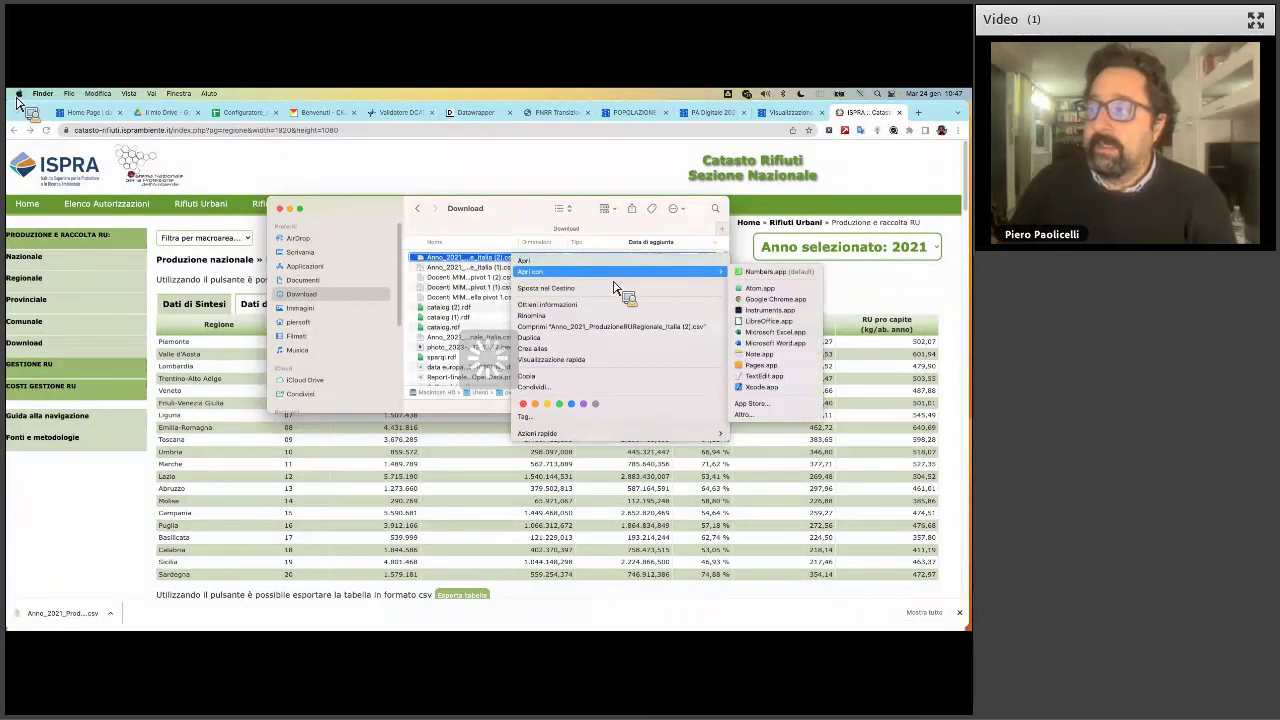
pyautogui.click(764, 376)
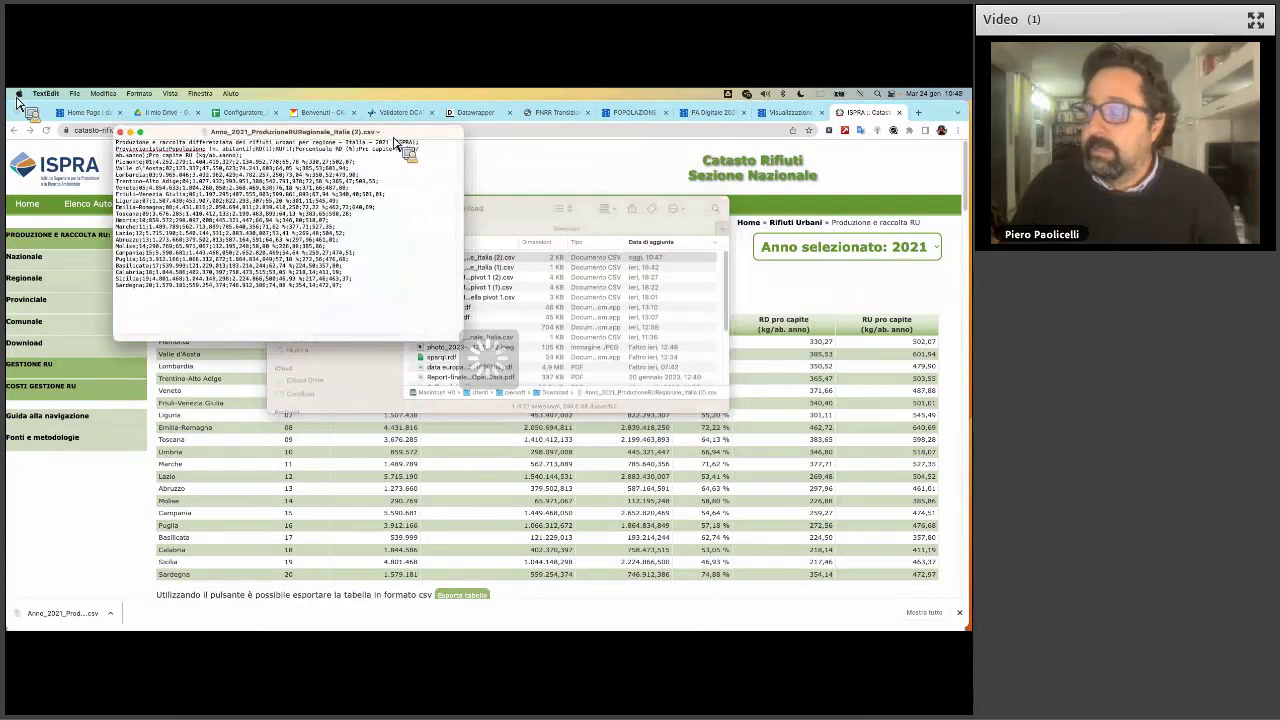
pyautogui.press('super+plus')
pyautogui.press('super+plus')
pyautogui.press('super+plus')
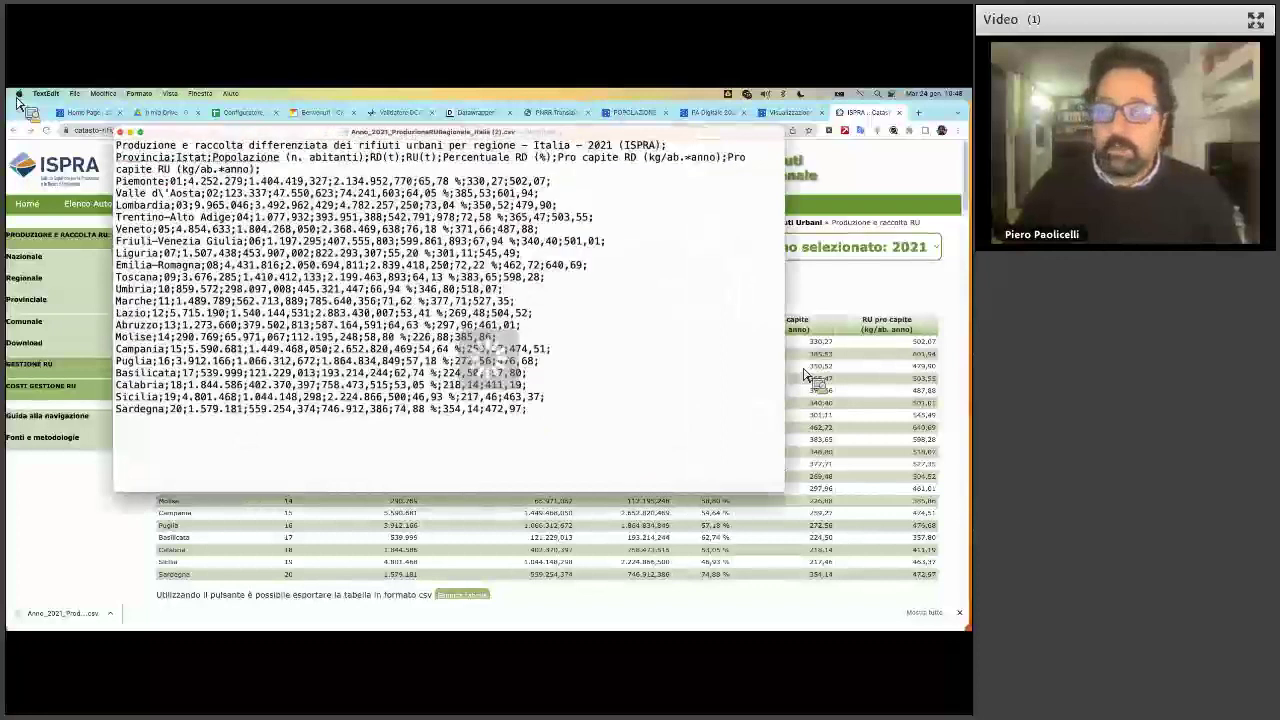
# Delete the title line above the column headers in the CSV and reposition the editor window
pyautogui.moveTo(445, 172); pyautogui.dragTo(122, 148)
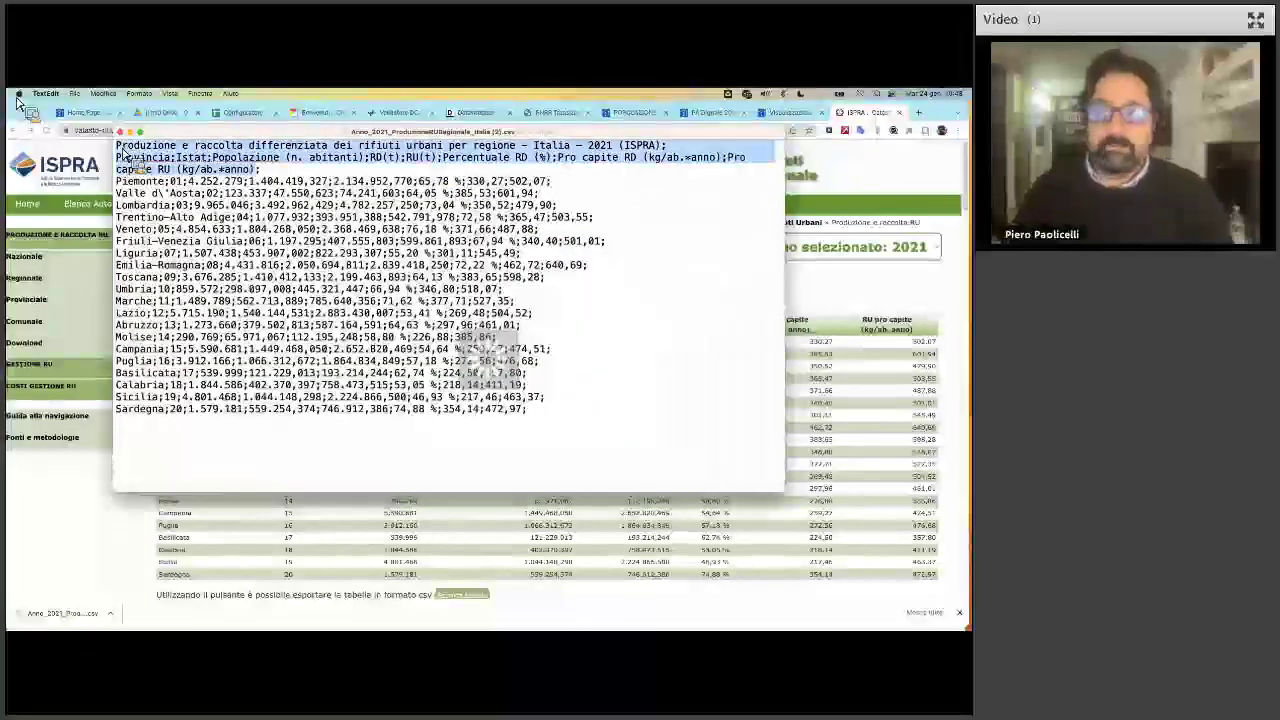
pyautogui.click(269, 178)
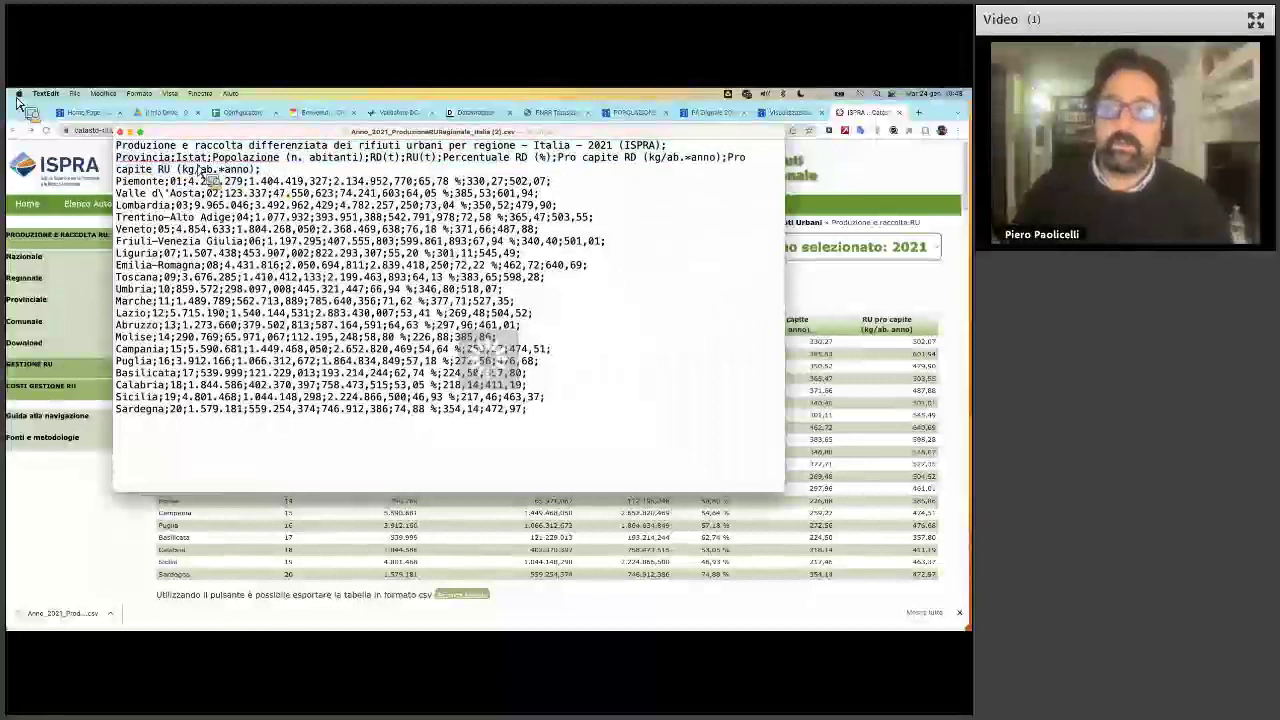
pyautogui.tripleClick(120, 148)
pyautogui.press('BackSpace')
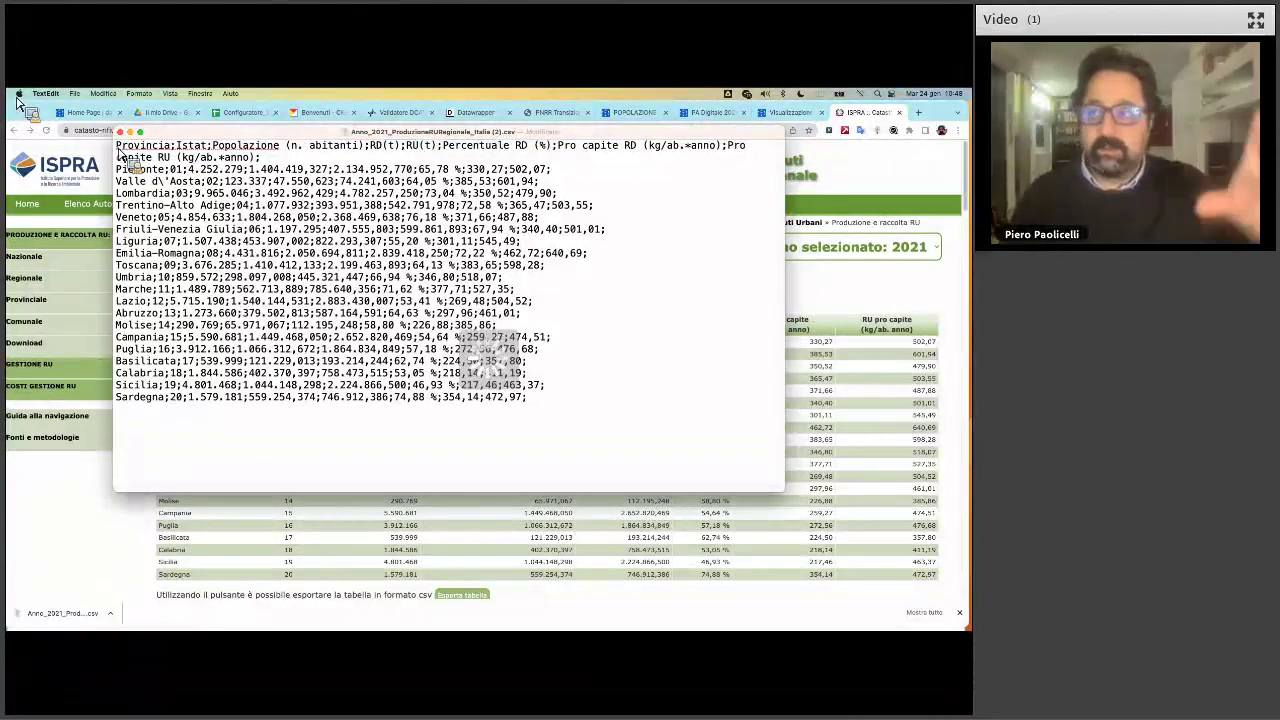
pyautogui.moveTo(210, 131); pyautogui.dragTo(235, 140)
pyautogui.press('super+s')
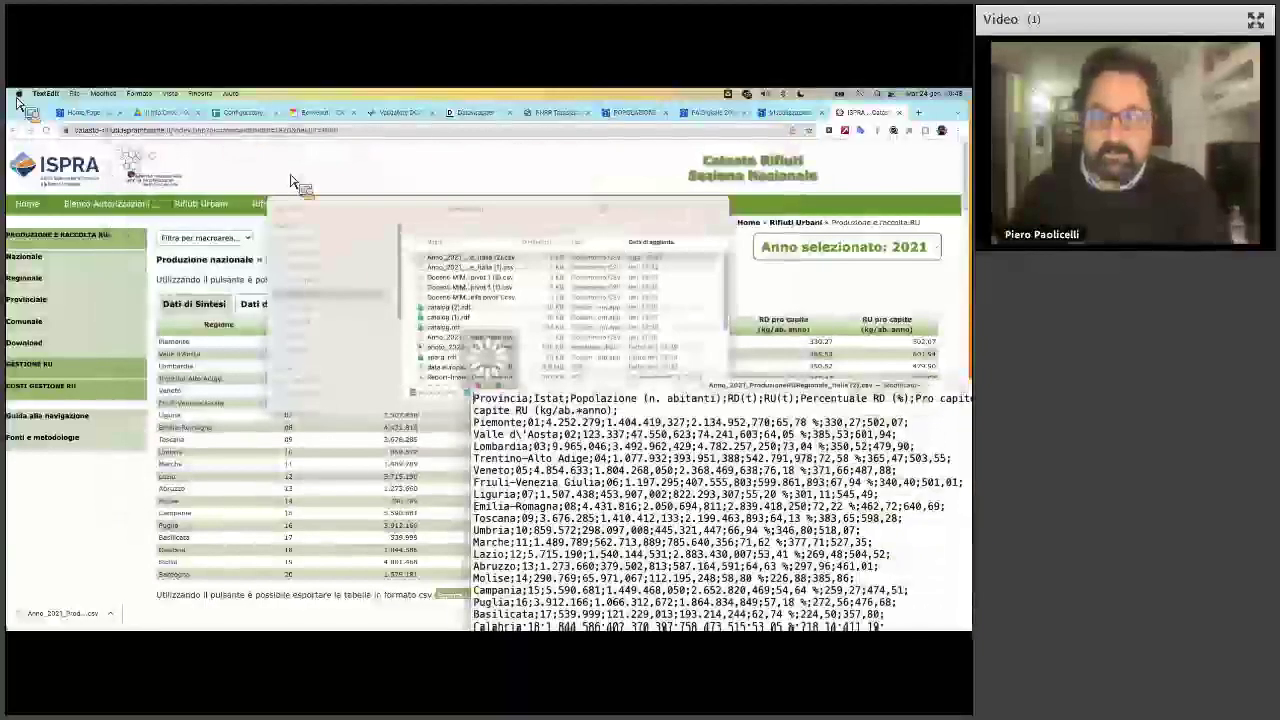
pyautogui.press('Escape')
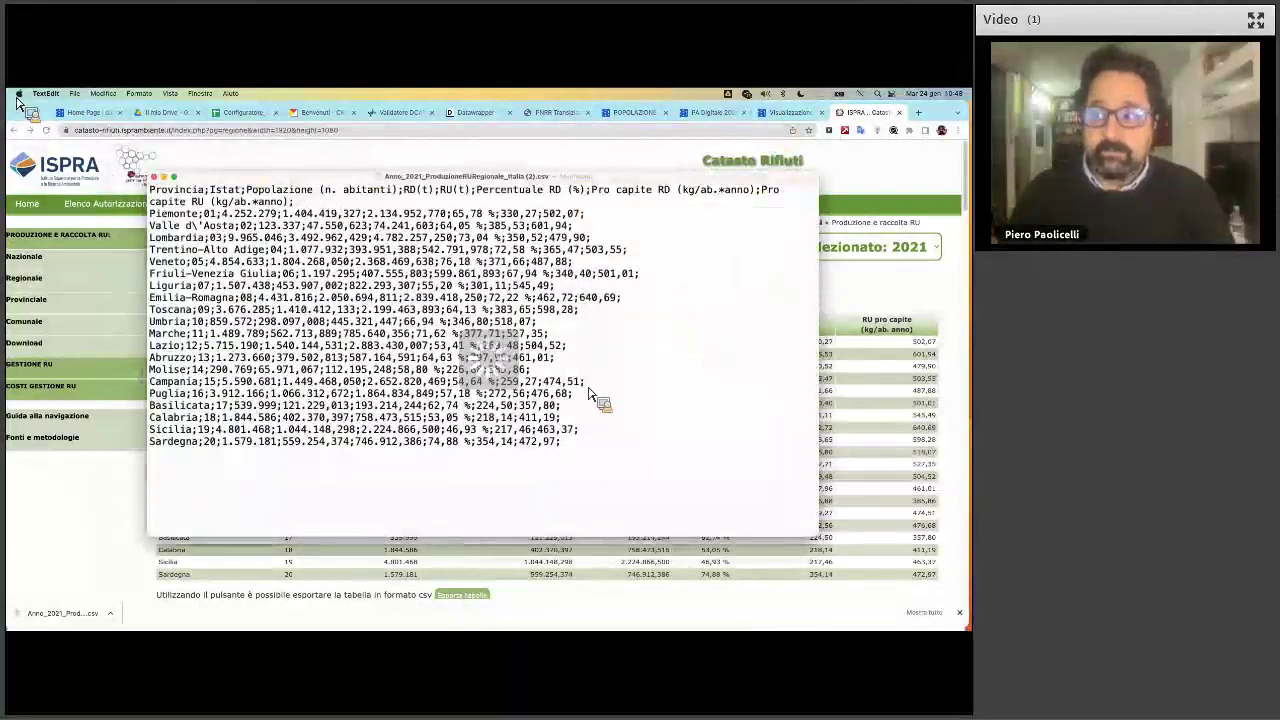
# Rename the Provincia header to Regione and simplify the following headers to Popolazione, RD, RU and PercentualeRD
pyautogui.doubleClick(198, 191)
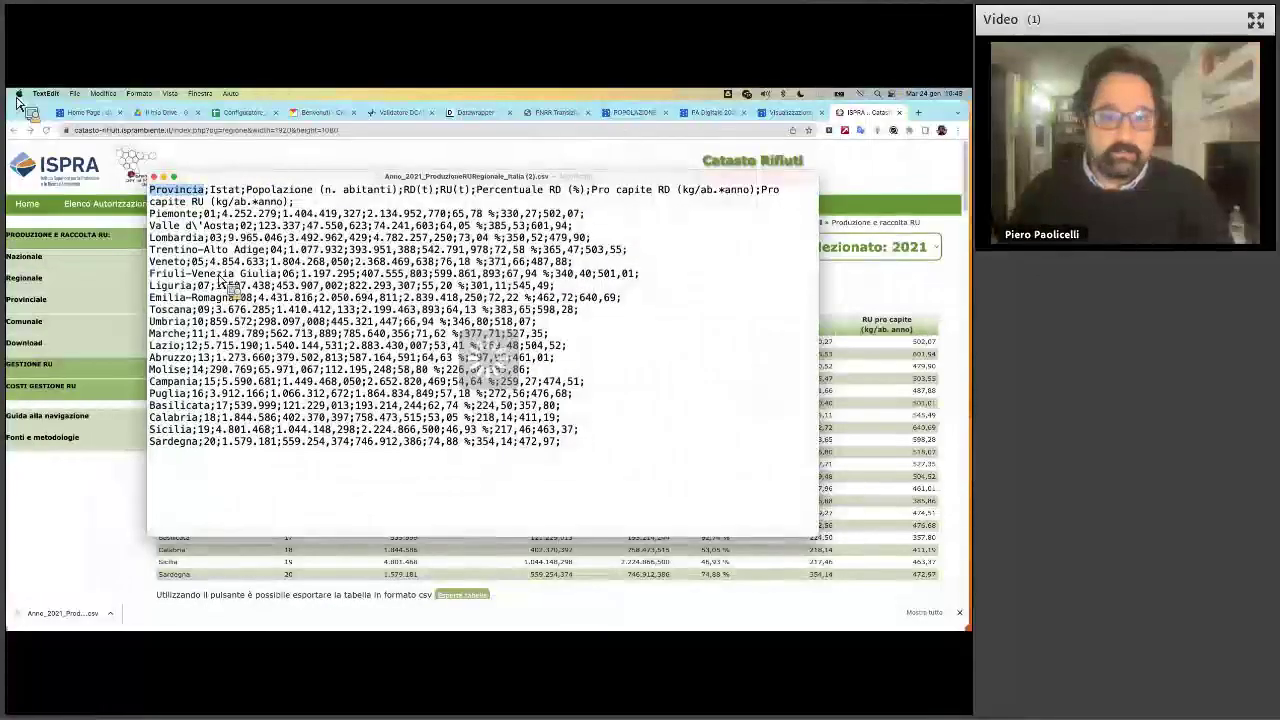
pyautogui.write('Regione')
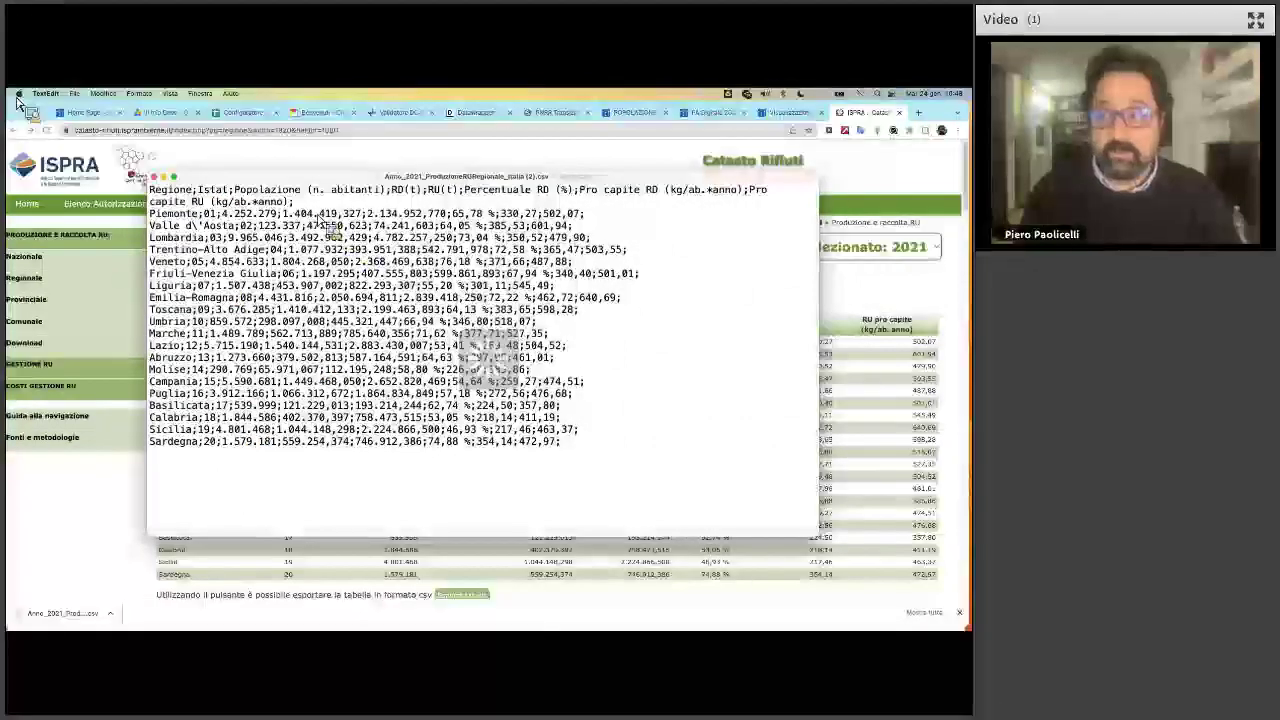
pyautogui.moveTo(309, 192); pyautogui.dragTo(335, 200)
pyautogui.press('BackSpace')
pyautogui.press('BackSpace')
pyautogui.press('BackSpace')
pyautogui.moveTo(453, 191); pyautogui.dragTo(432, 197)
pyautogui.press('BackSpace')
pyautogui.press('Left')
pyautogui.press('Left')
pyautogui.press('BackSpace')
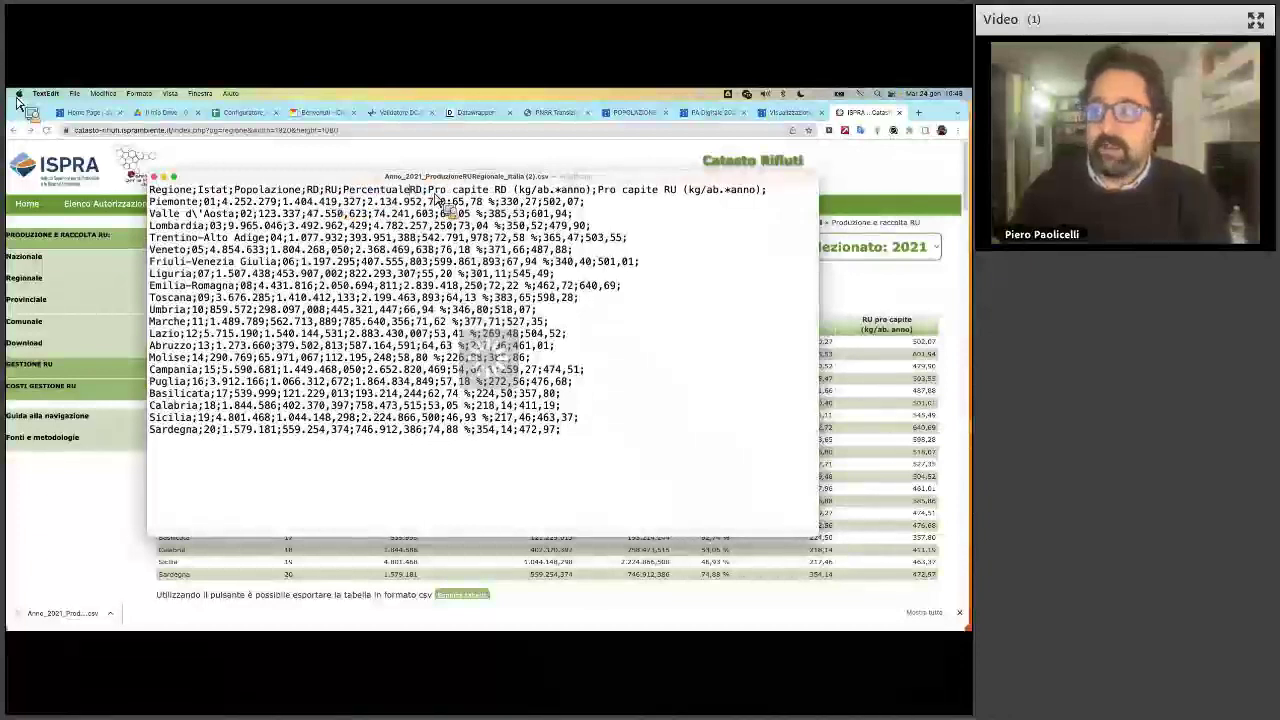
# Shorten the per-capita RD header to ProcapiteRD, removing its spaces and unit
pyautogui.press('BackSpace')
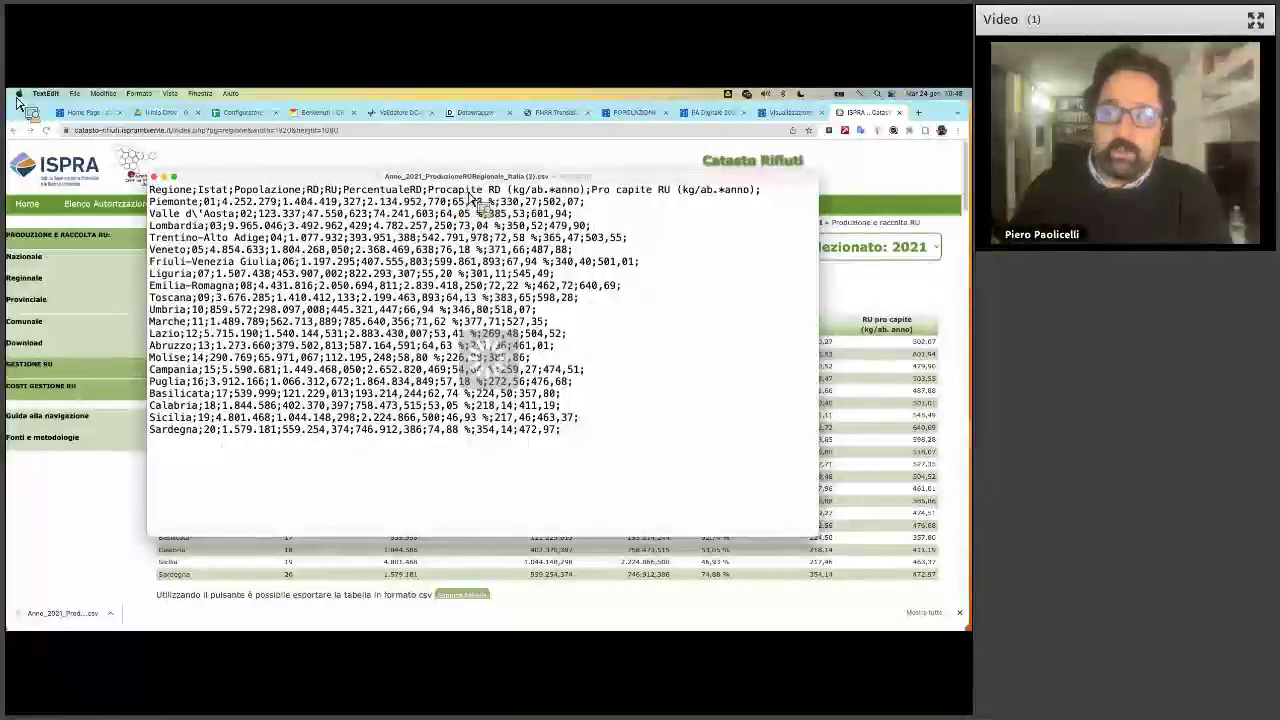
pyautogui.press('Right')
pyautogui.press('Right')
pyautogui.press('Right')
pyautogui.press('Right')
pyautogui.press('Right')
pyautogui.press('Right')
pyautogui.press('Right')
pyautogui.press('BackSpace')
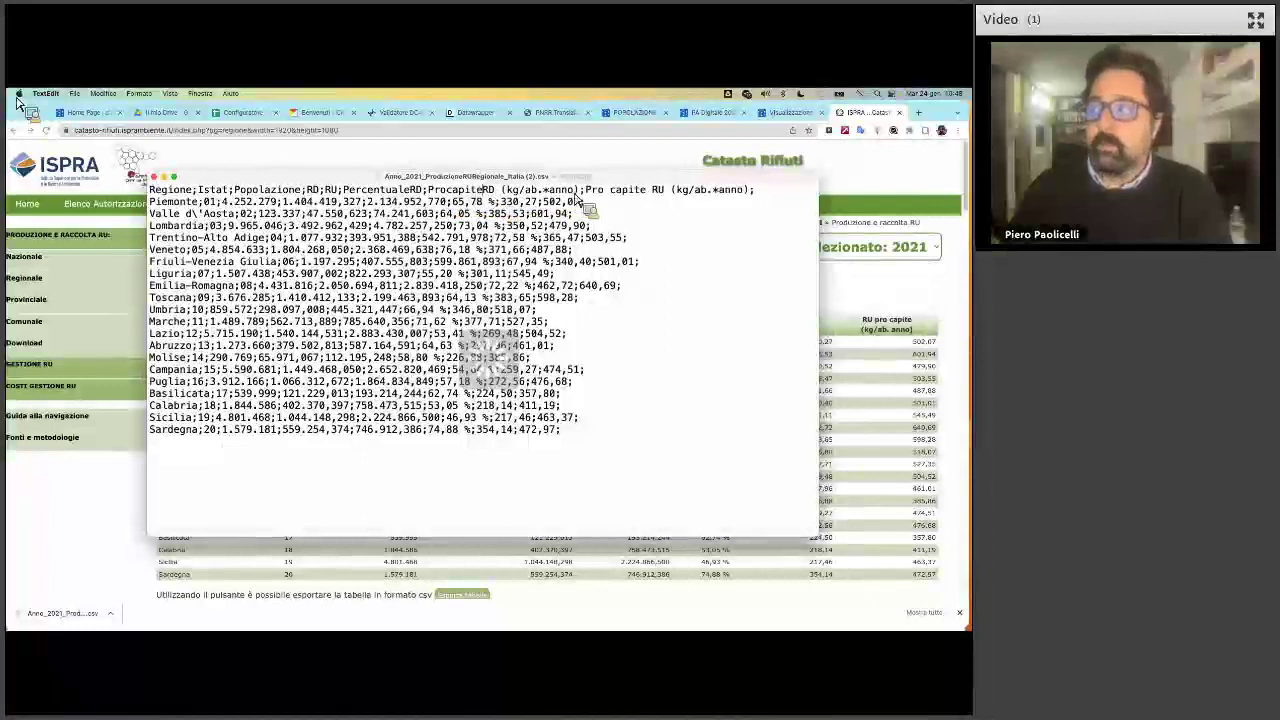
pyautogui.moveTo(583, 195); pyautogui.dragTo(499, 195)
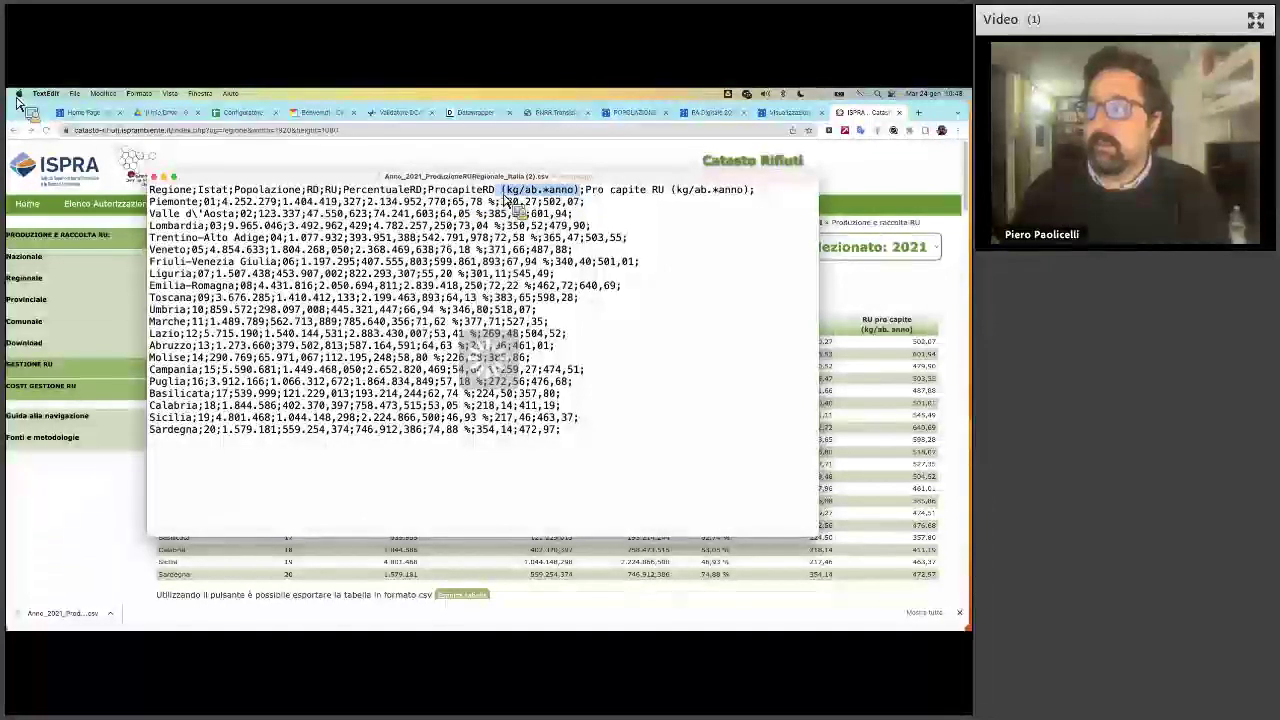
pyautogui.press('BackSpace')
# Shorten the per-capita RU header to ProcapiteRU, removing its spaces and unit
pyautogui.press('Right')
pyautogui.press('Right')
pyautogui.press('Right')
pyautogui.press('Right')
pyautogui.press('Right')
pyautogui.press('BackSpace')
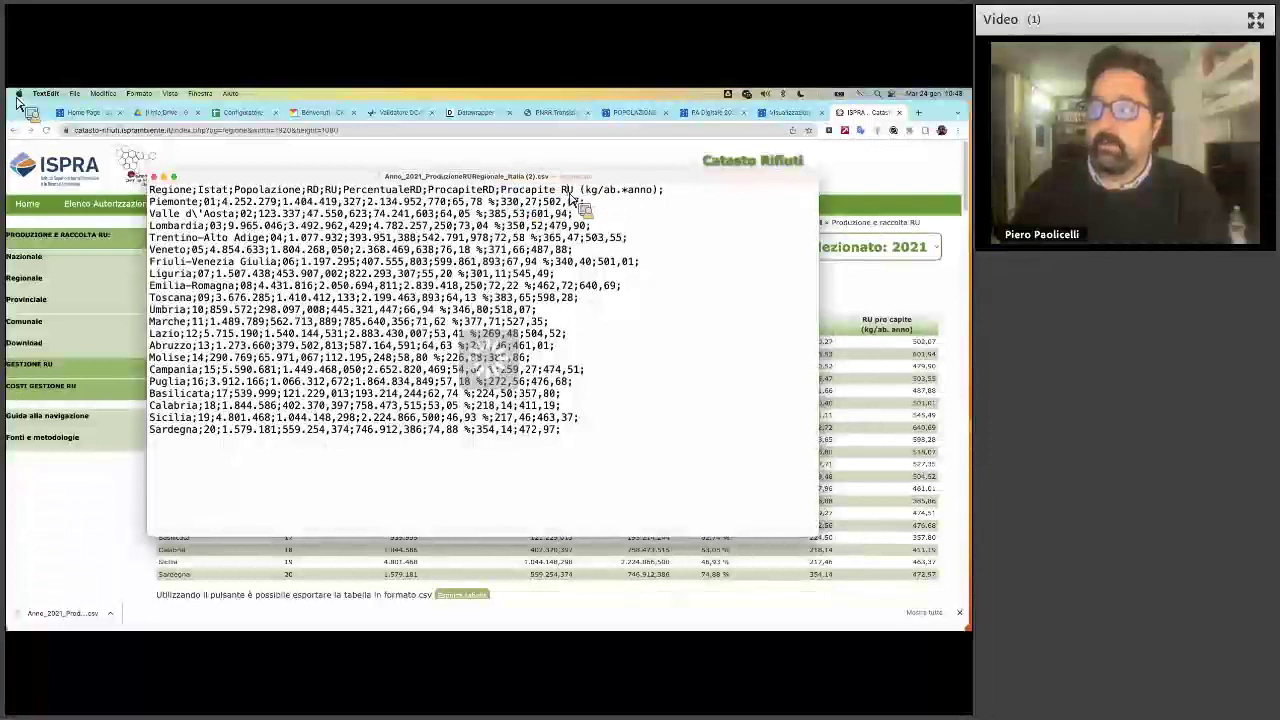
pyautogui.press('BackSpace')
pyautogui.moveTo(646, 190); pyautogui.dragTo(575, 200)
pyautogui.press('BackSpace')
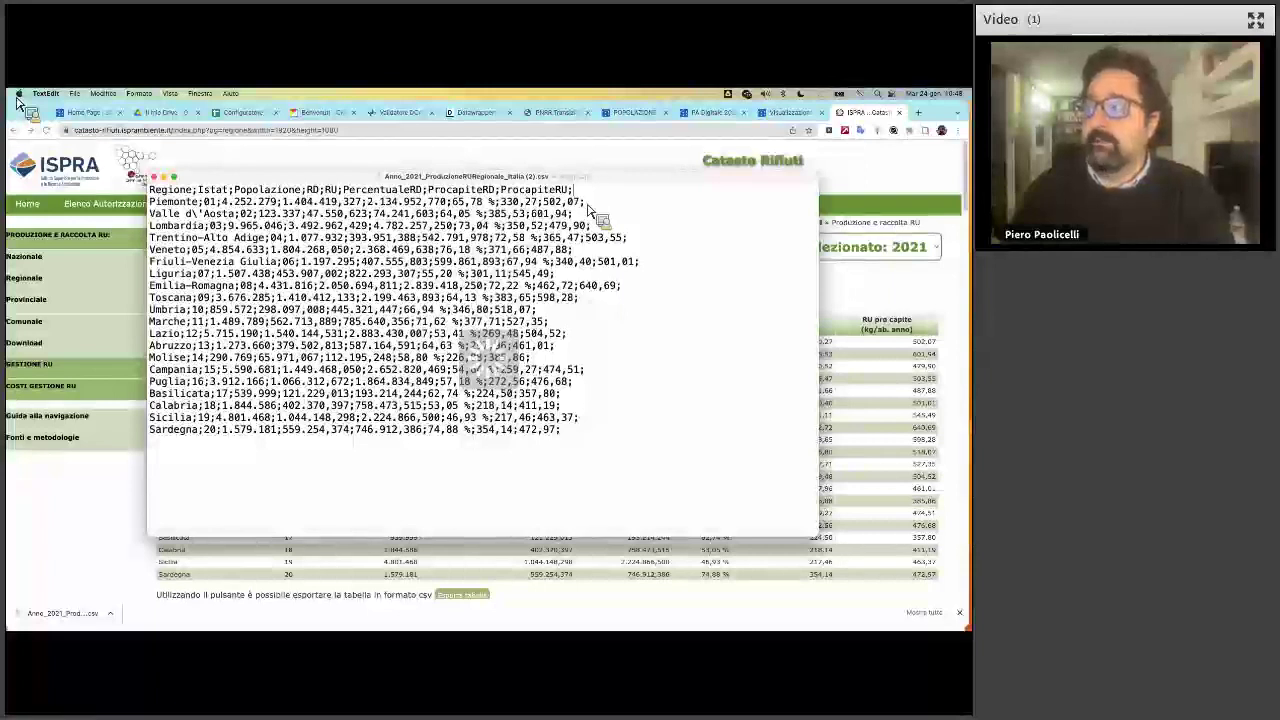
# Remove the trailing semicolon from the header line and from the Piemonte and Valle d'Aosta lines
pyautogui.press('BackSpace')
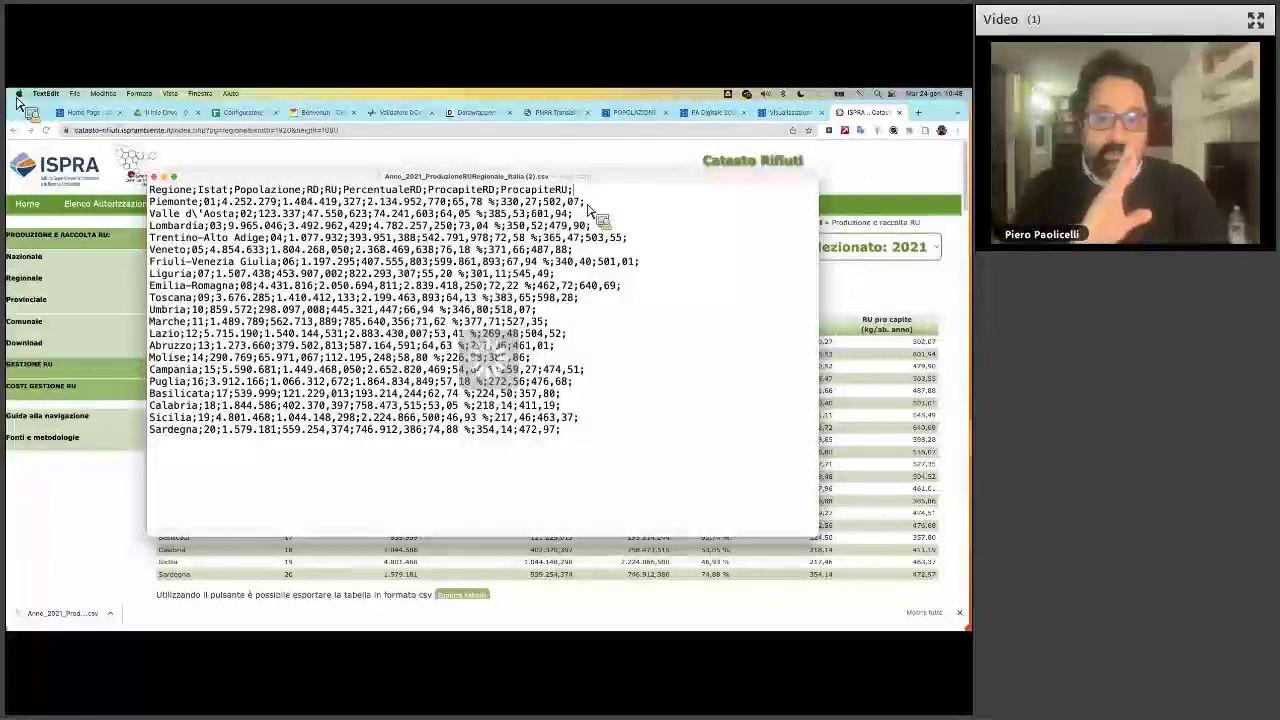
pyautogui.press('Down')
pyautogui.press('super+Right')
pyautogui.press('BackSpace')
pyautogui.press('Down')
pyautogui.press('BackSpace')
pyautogui.press('Down')
pyautogui.press('super+Right')
pyautogui.keyDown('shift'); pyautogui.click(606, 237); pyautogui.keyUp('shift')
pyautogui.press('BackSpace')
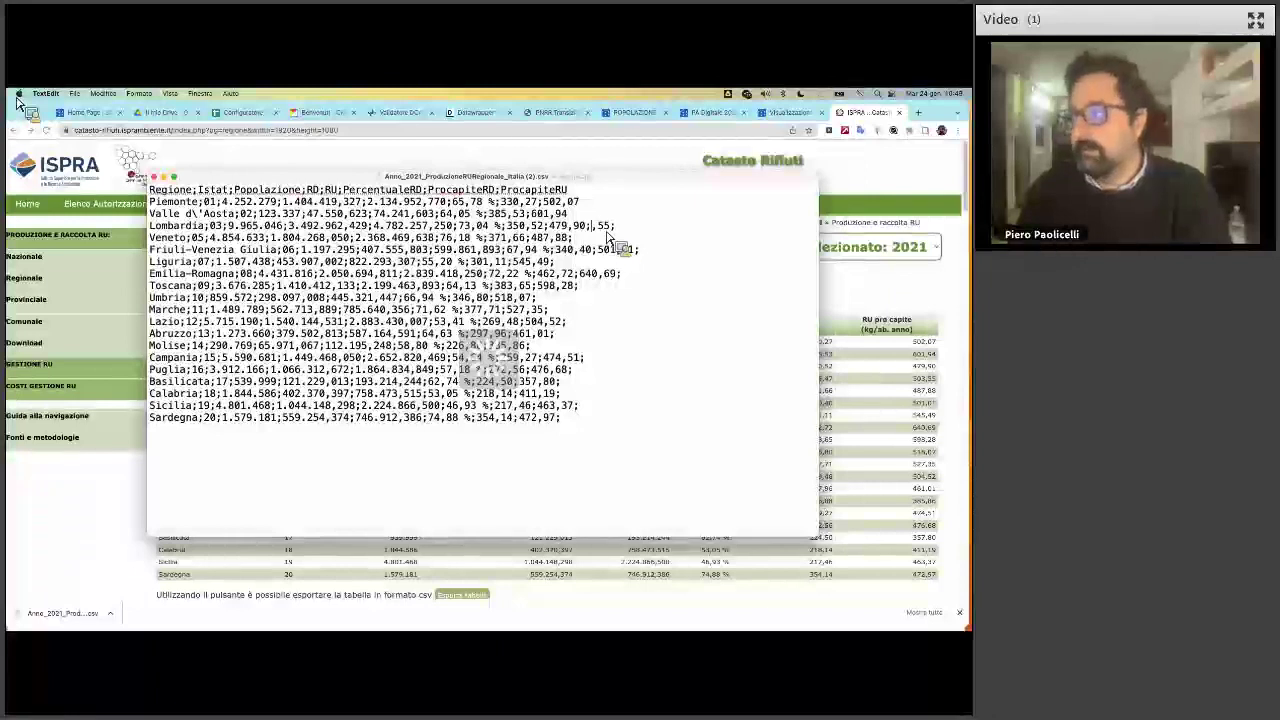
pyautogui.press('super+z')
# Remove the trailing semicolons from the Lombardia through Emilia-Romagna lines, keeping each region on its own line
pyautogui.press('Left')
pyautogui.press('Down')
pyautogui.press('super+Right')
pyautogui.press('Down')
pyautogui.press('super+Right')
pyautogui.press('BackSpace')
pyautogui.press('BackSpace')
pyautogui.press('Down')
pyautogui.press('super+Right')
pyautogui.press('BackSpace')
pyautogui.press('Down')
pyautogui.press('super+Right')
pyautogui.press('BackSpace')
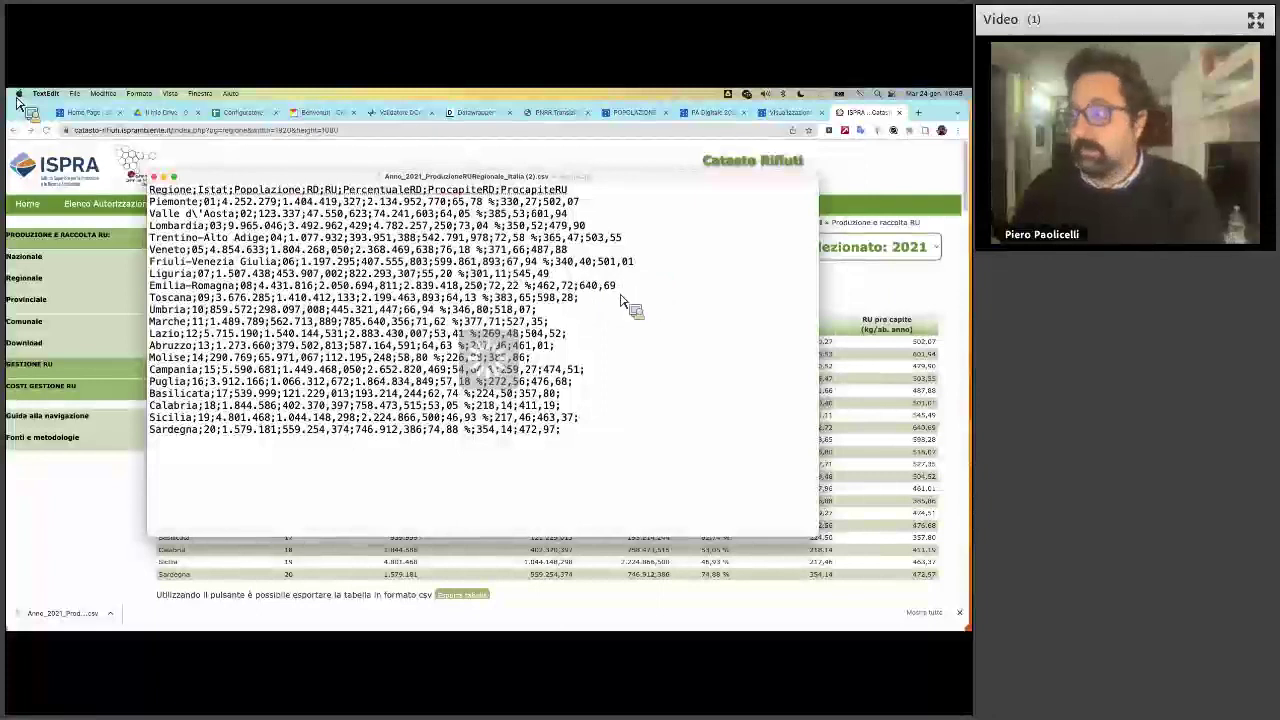
# Remove the trailing semicolons from the Toscana, Umbria and Lazio-to-Sardegna lines
pyautogui.press('BackSpace')
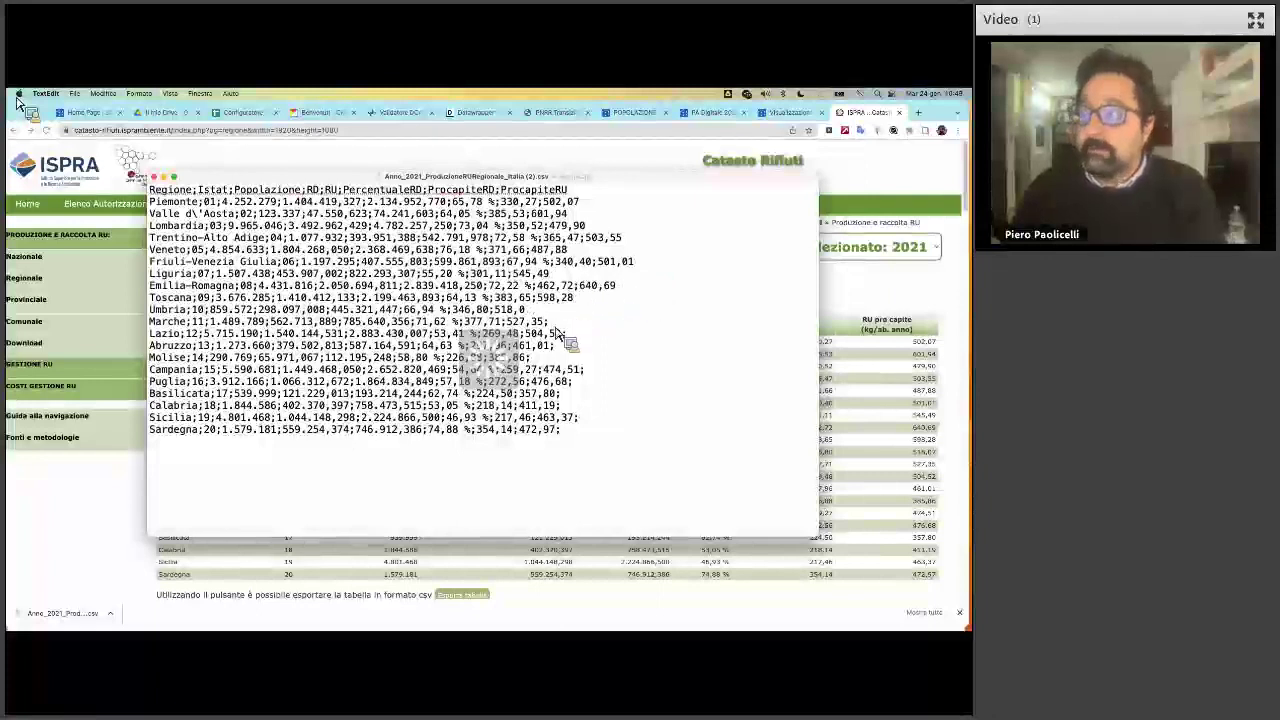
pyautogui.press('Down')
pyautogui.press('super+Right')
pyautogui.press('BackSpace')
pyautogui.press('Down')
pyautogui.press('super+Right')
pyautogui.press('BackSpace')
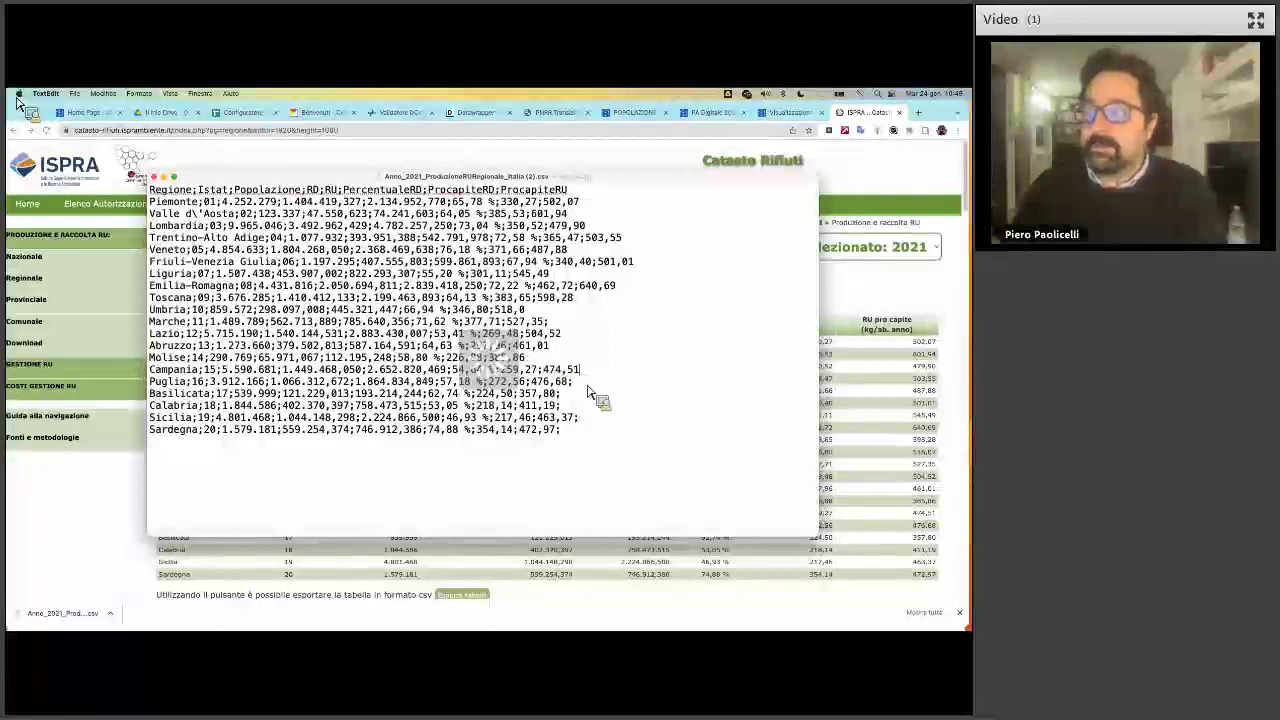
pyautogui.press('BackSpace')
pyautogui.press('BackSpace')
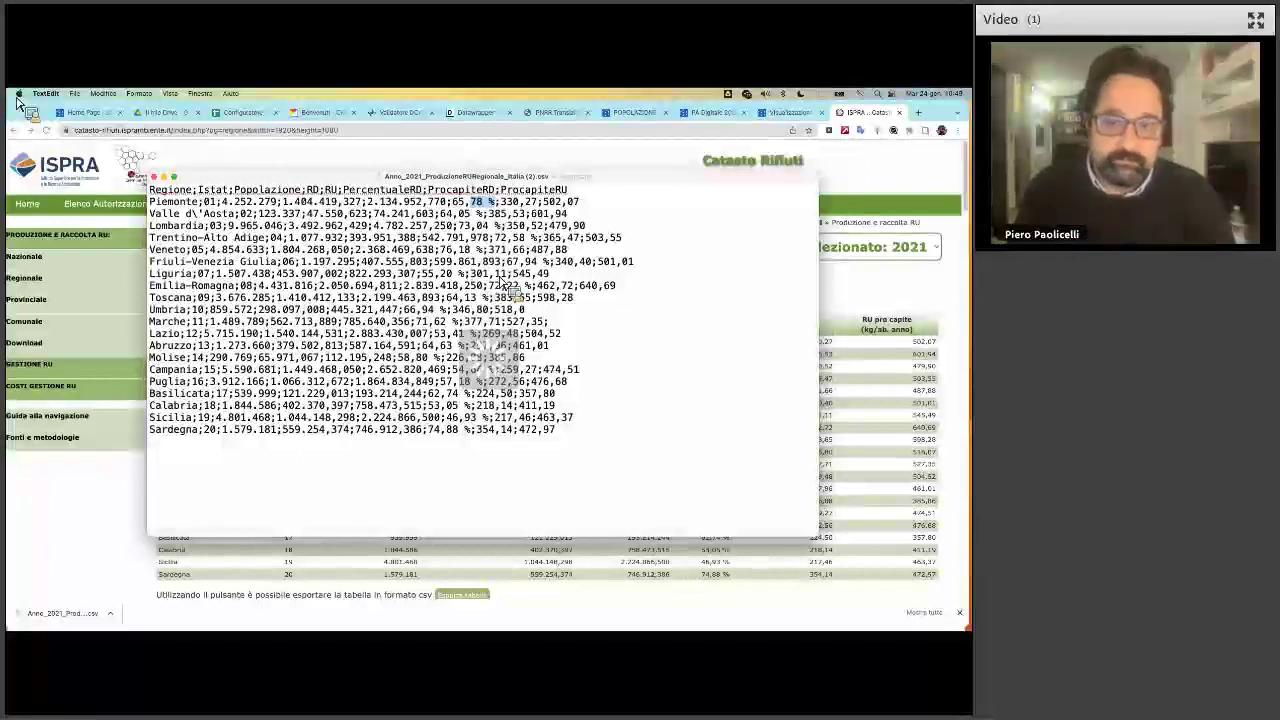
# Replace every " %" in the CSV with nothing and select the whole cleaned text for copying
pyautogui.press('super+f')
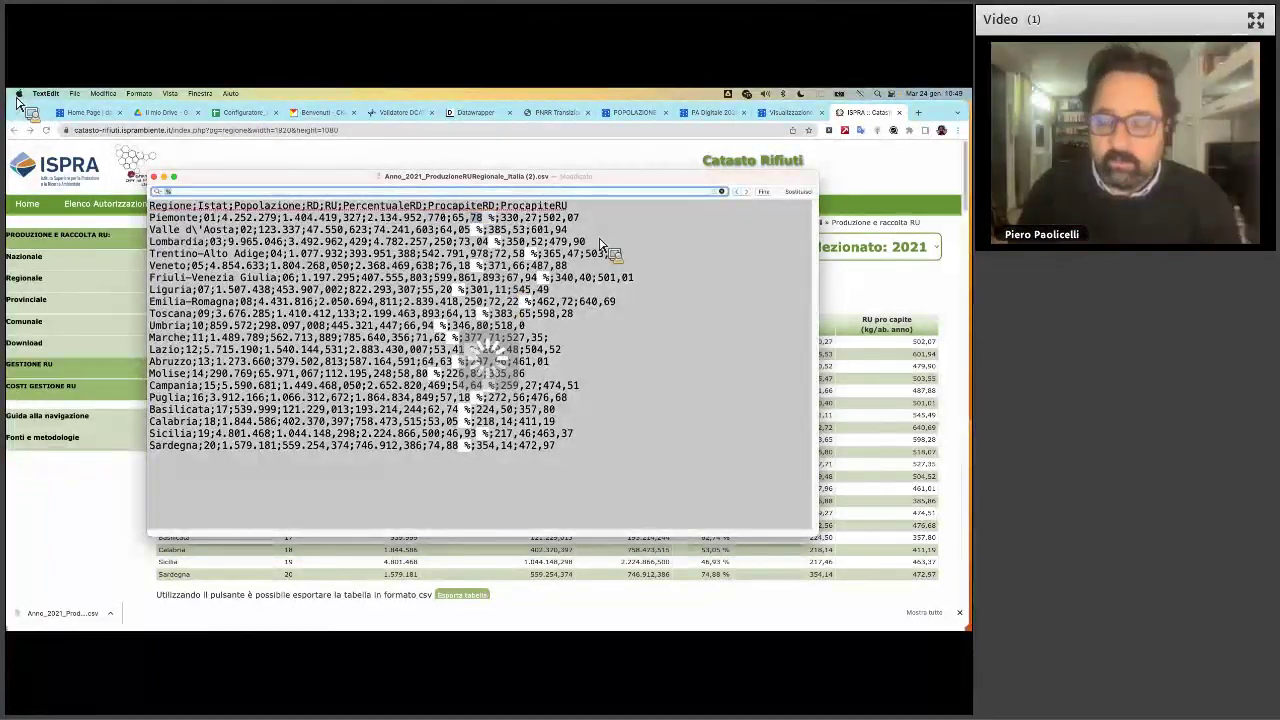
pyautogui.click(782, 191)
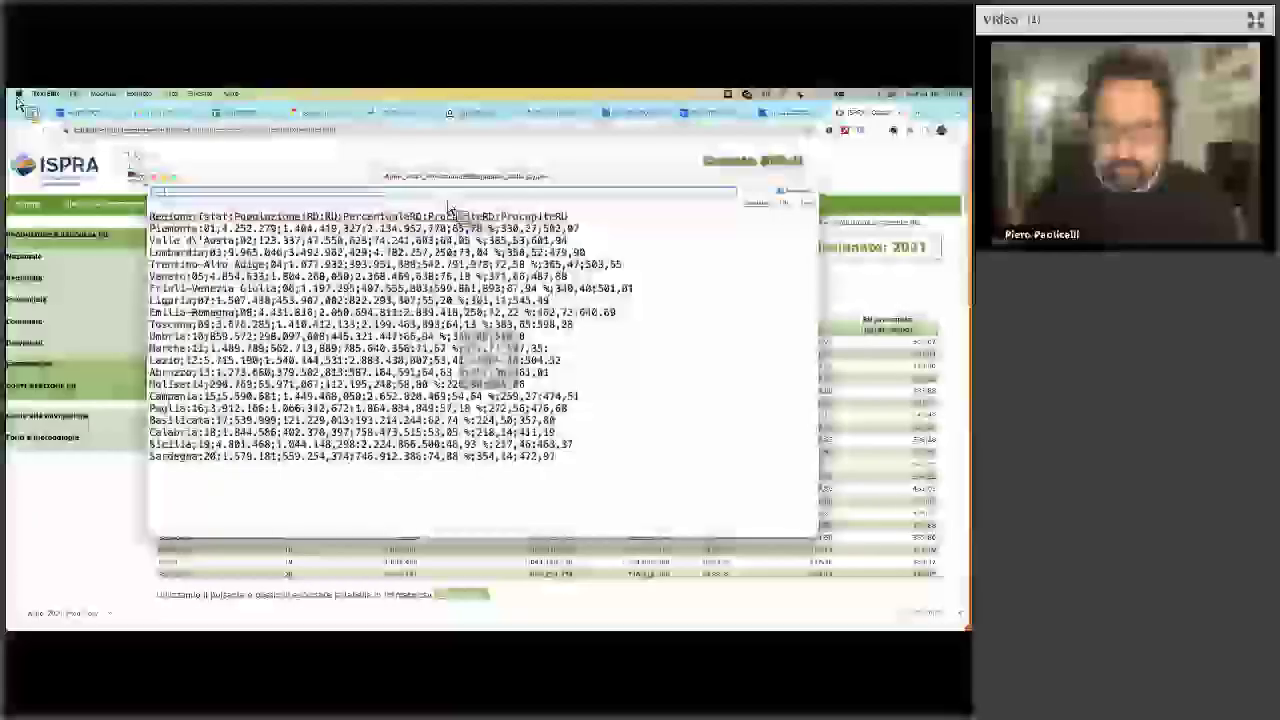
pyautogui.click(205, 192)
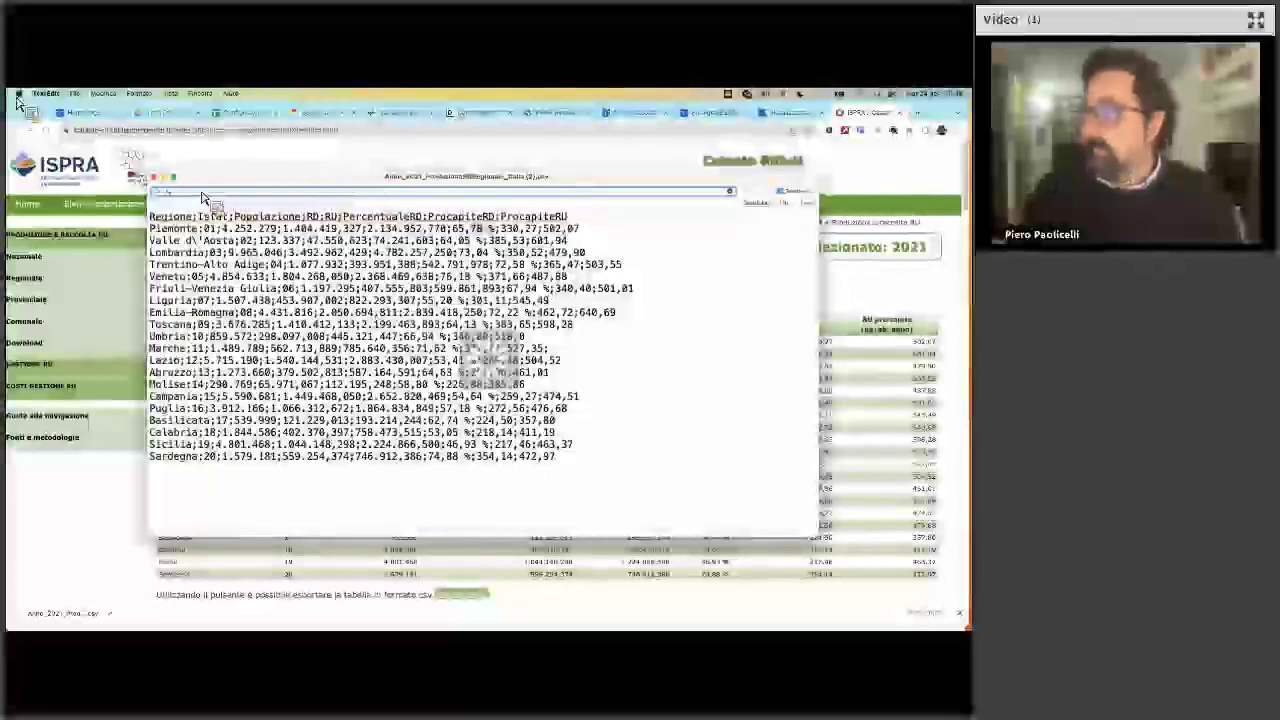
pyautogui.write('%')
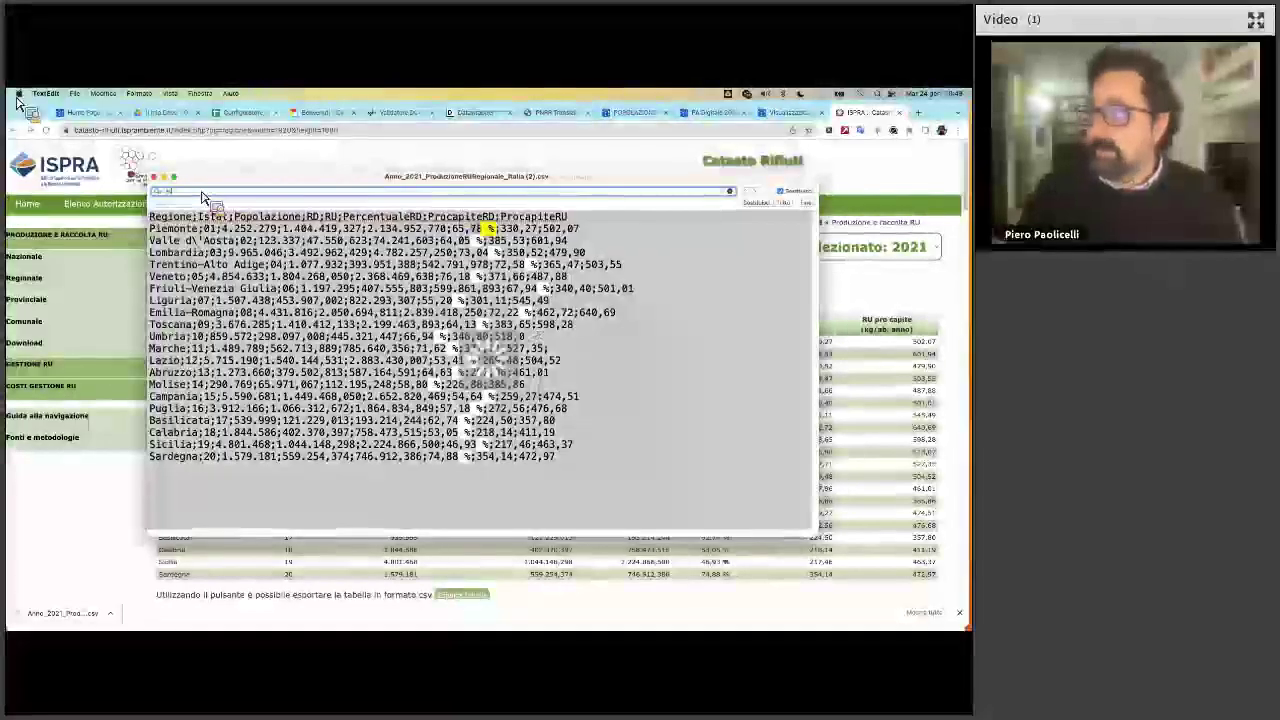
pyautogui.click(808, 208)
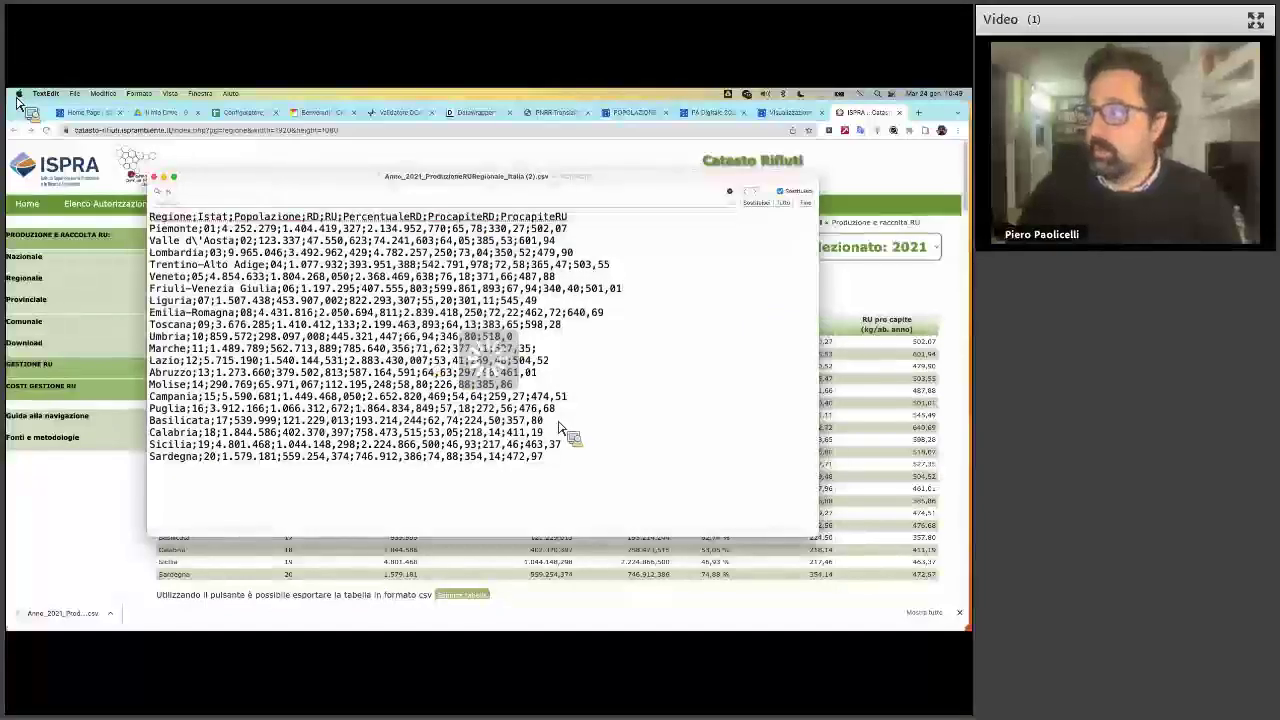
pyautogui.keyDown('shift'); pyautogui.click(575, 456); pyautogui.keyUp('shift')
pyautogui.press('super+a')
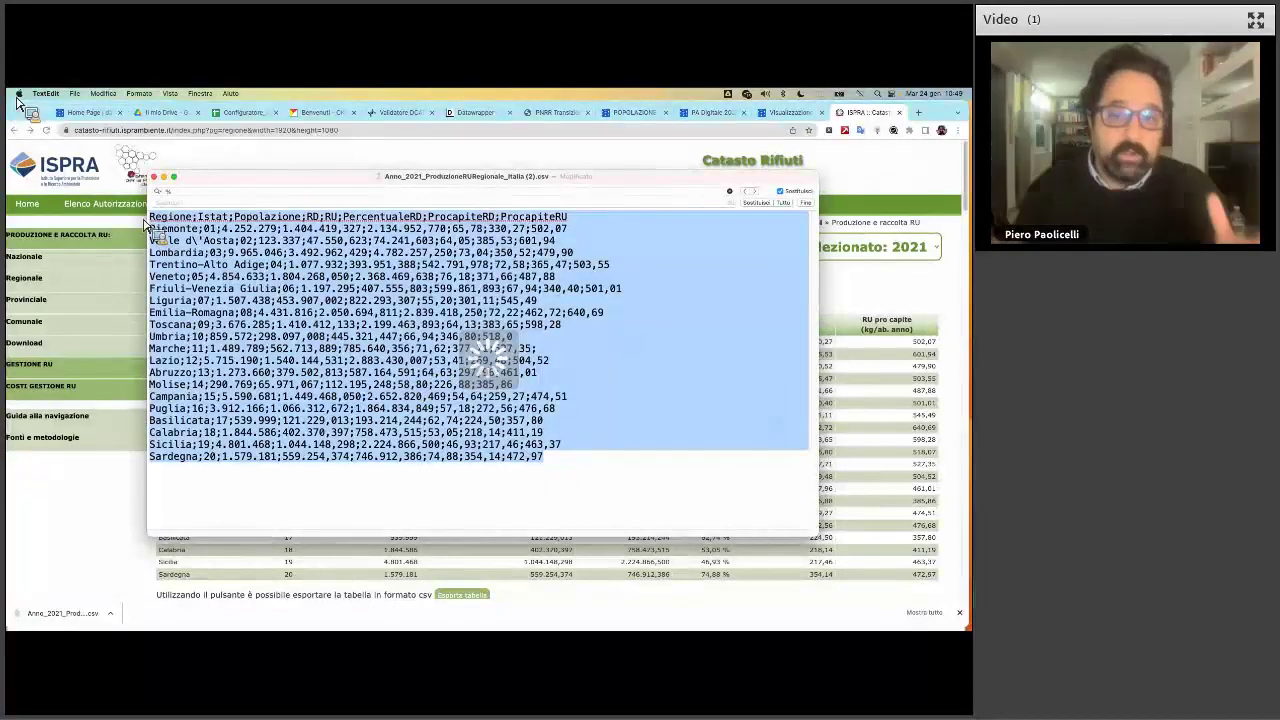
# Switch to Datawrapper in Chrome and create a new choropleth map based on the Italia » Regioni map
pyautogui.click(135, 288)
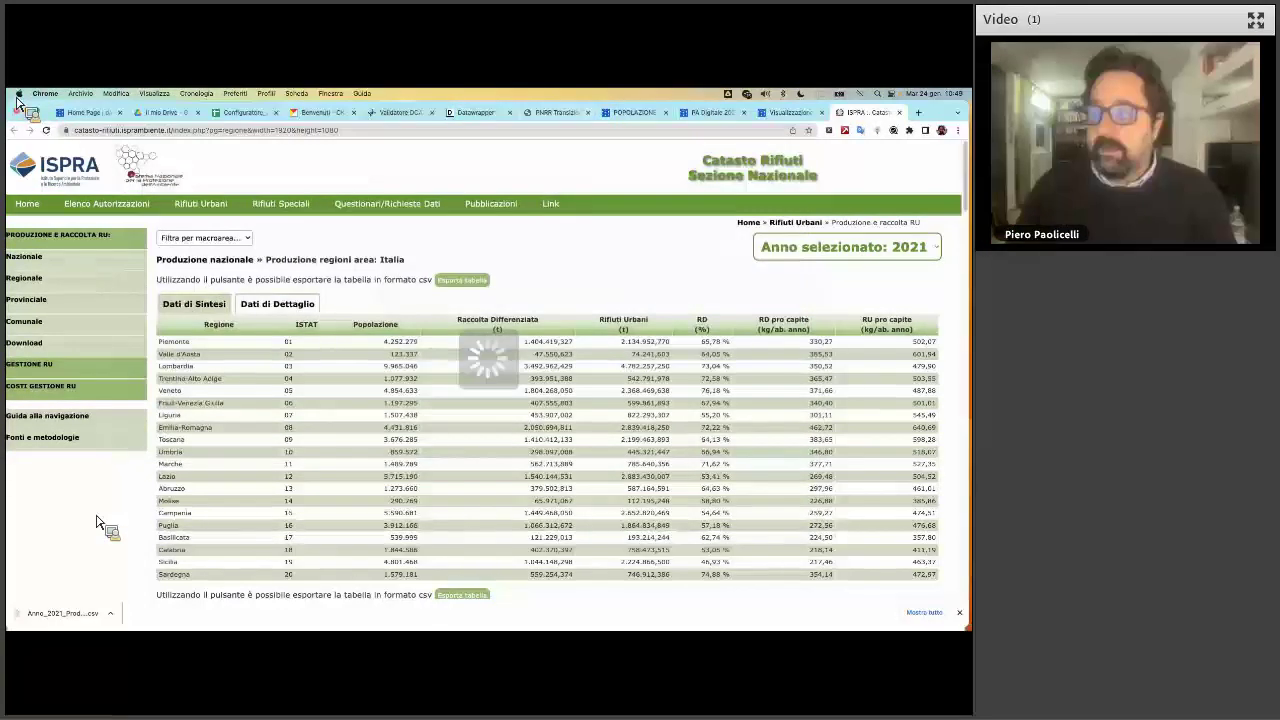
pyautogui.click(514, 112)
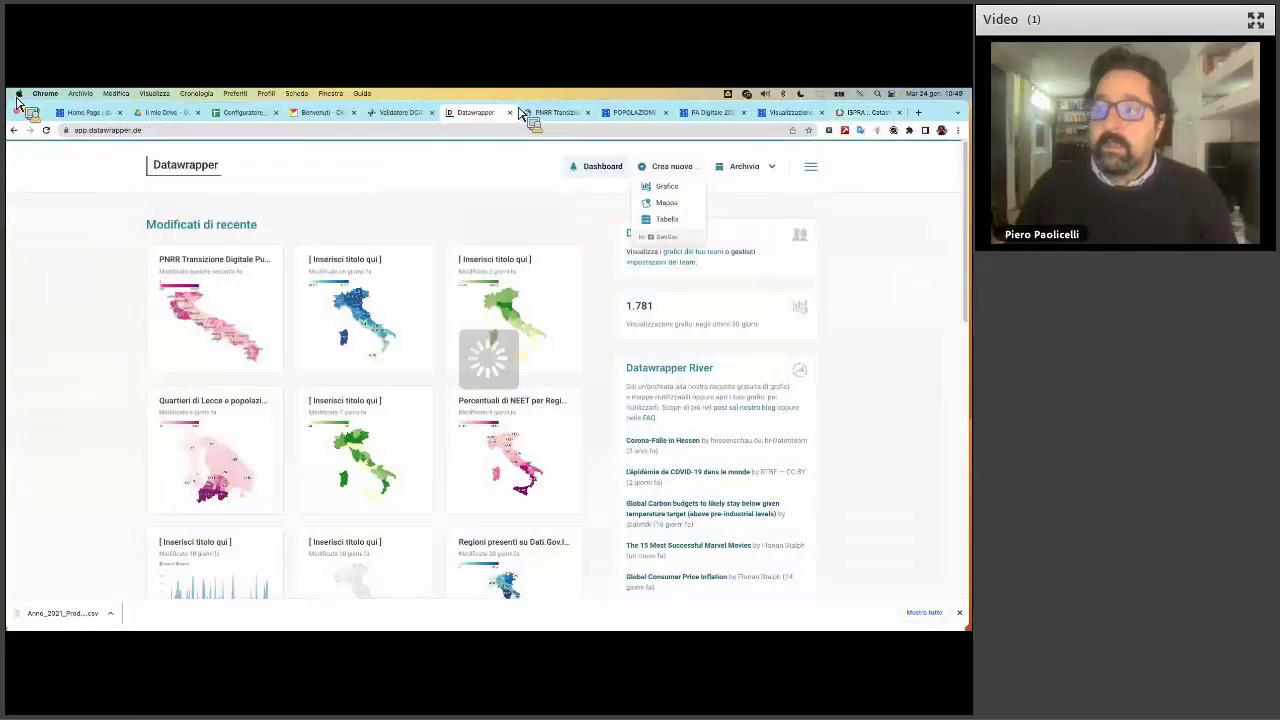
pyautogui.click(666, 203)
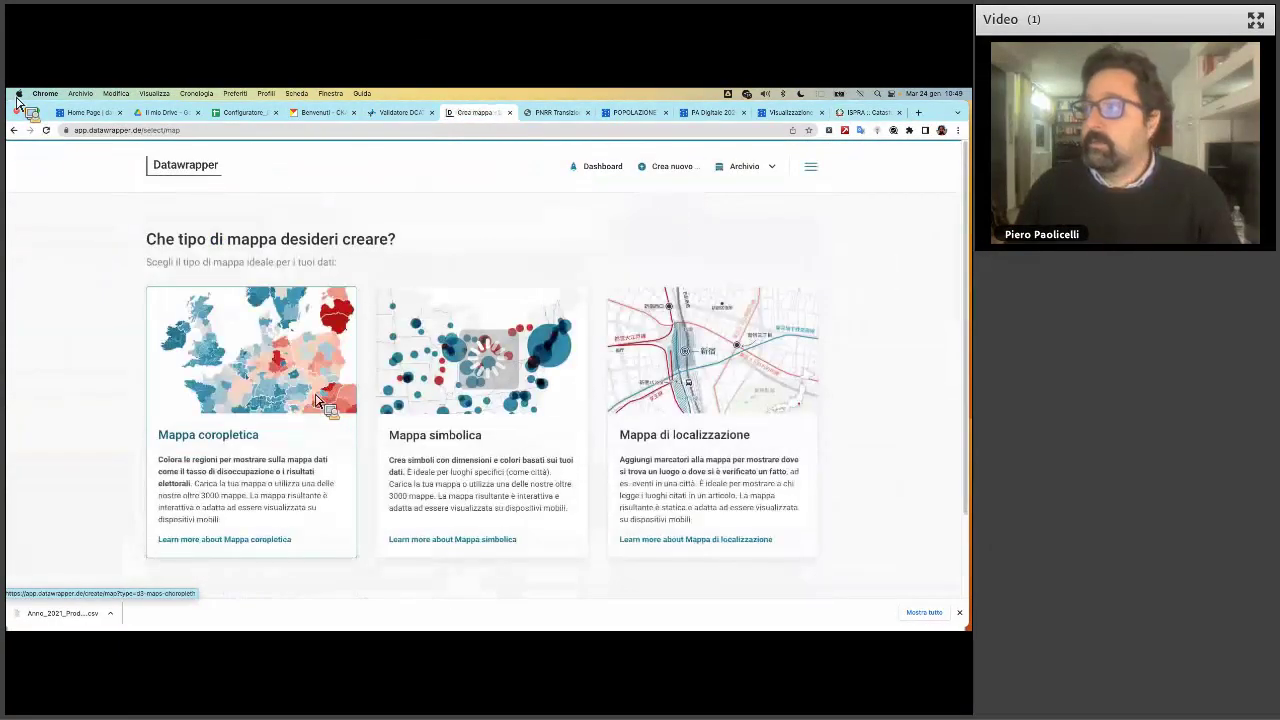
pyautogui.click(281, 412)
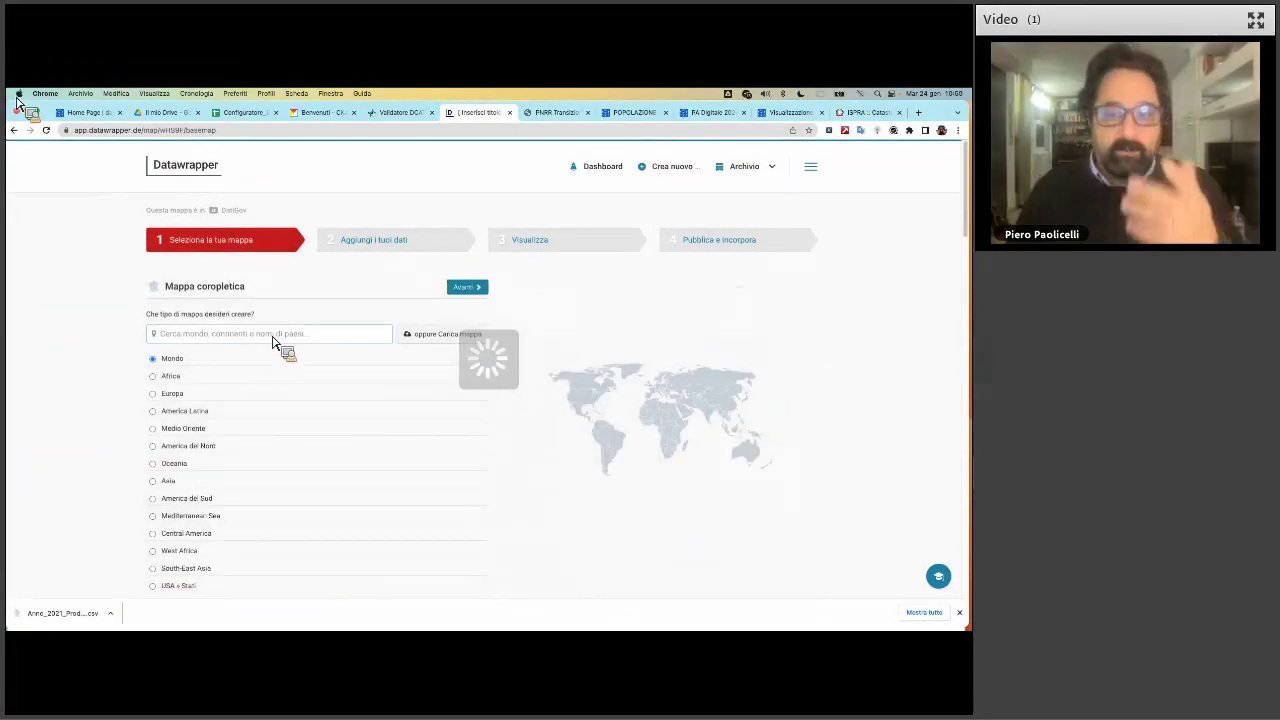
pyautogui.write('italia reg')
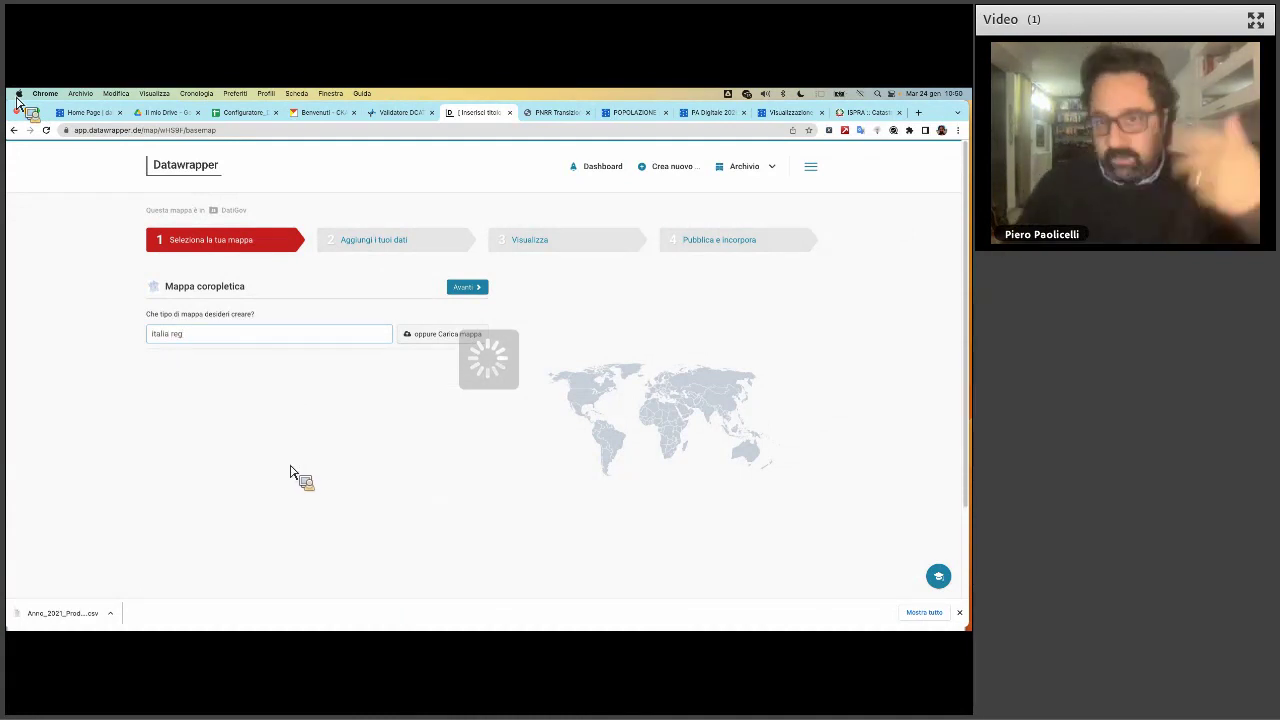
pyautogui.doubleClick(222, 380)
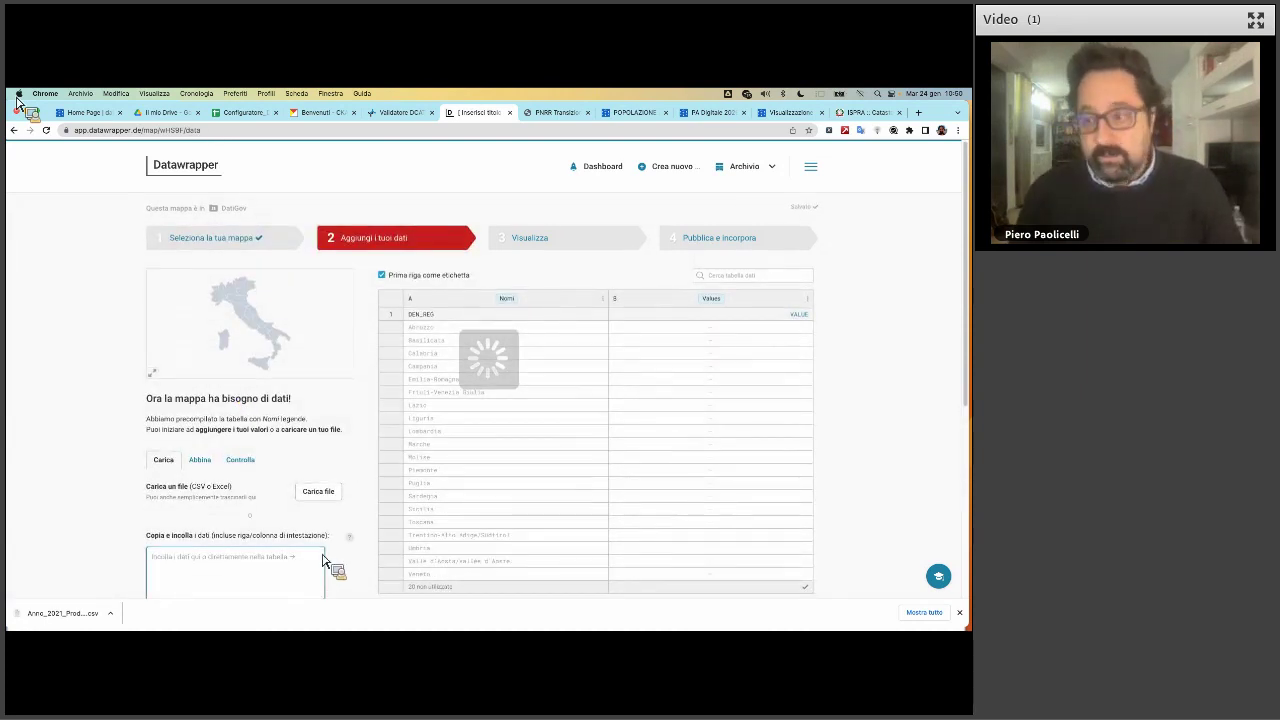
# Paste the cleaned CSV text into the map's data step and import it into the table
pyautogui.scroll(-3, 331, 560)
pyautogui.click(248, 393)
pyautogui.hotkey('ctrl', 'v')
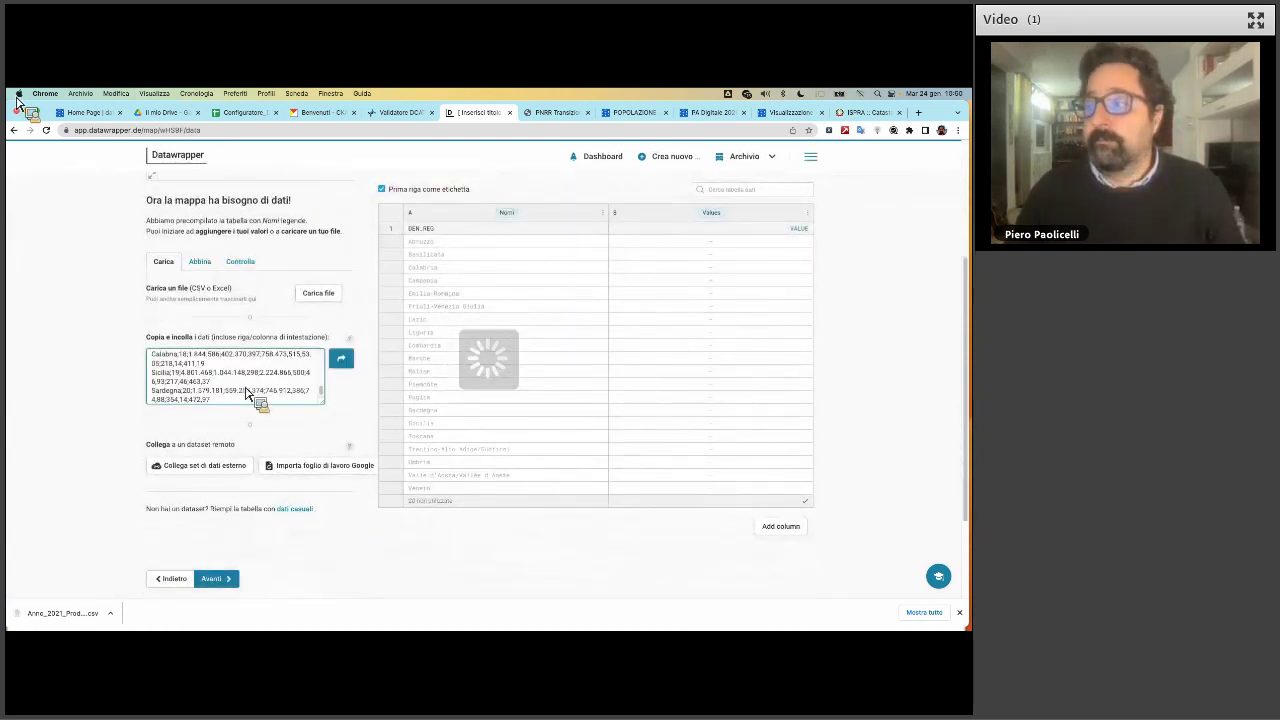
pyautogui.click(344, 362)
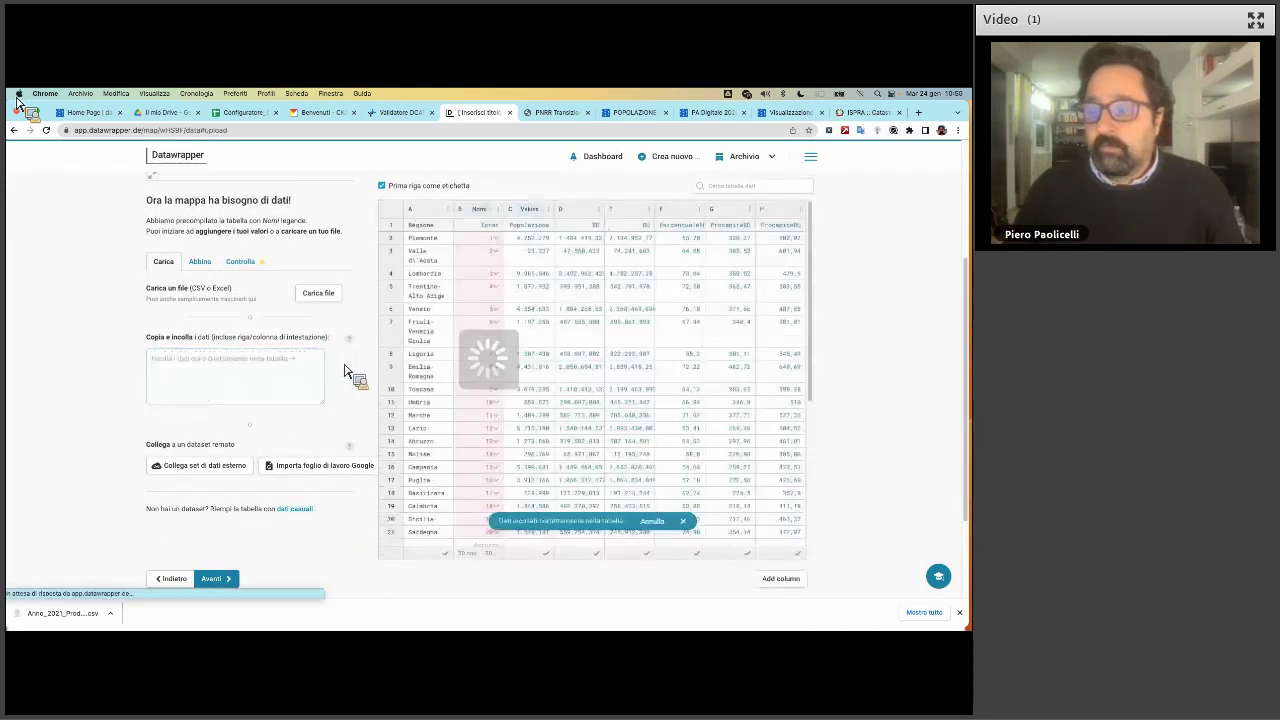
# Match the data to the map by using the Regione column for the names
pyautogui.click(205, 263)
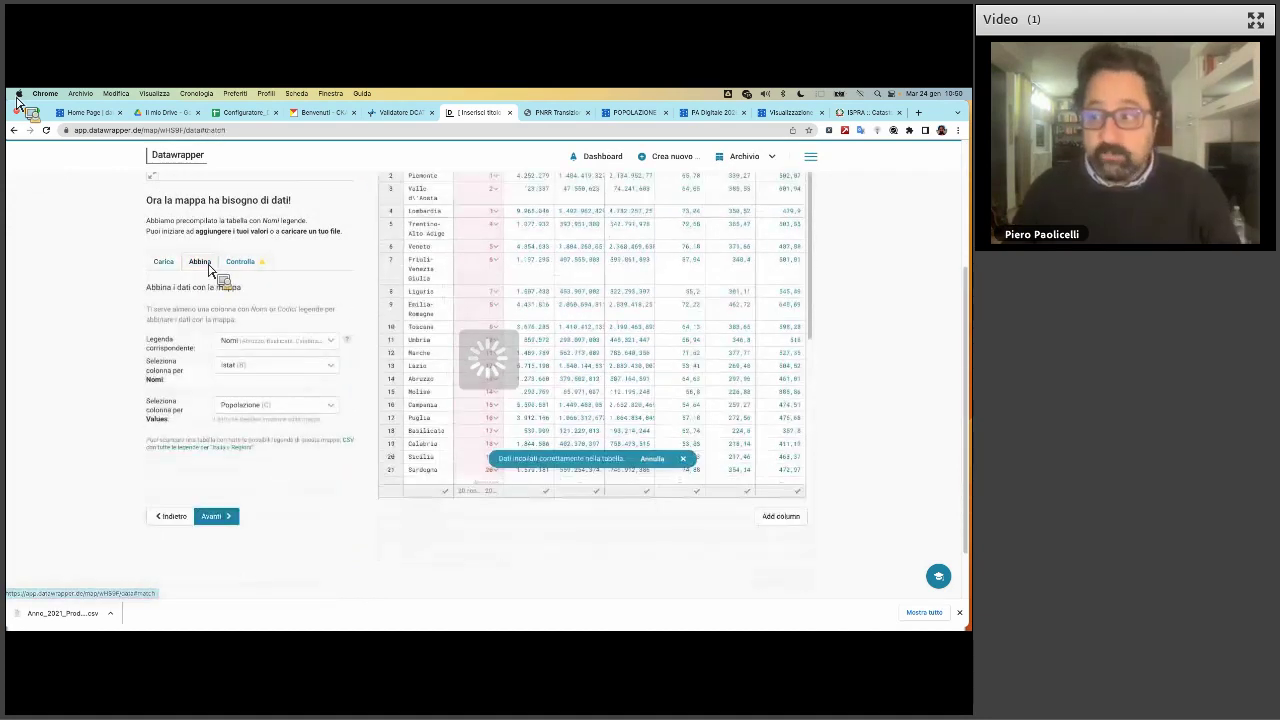
pyautogui.click(310, 370)
pyautogui.click(315, 405)
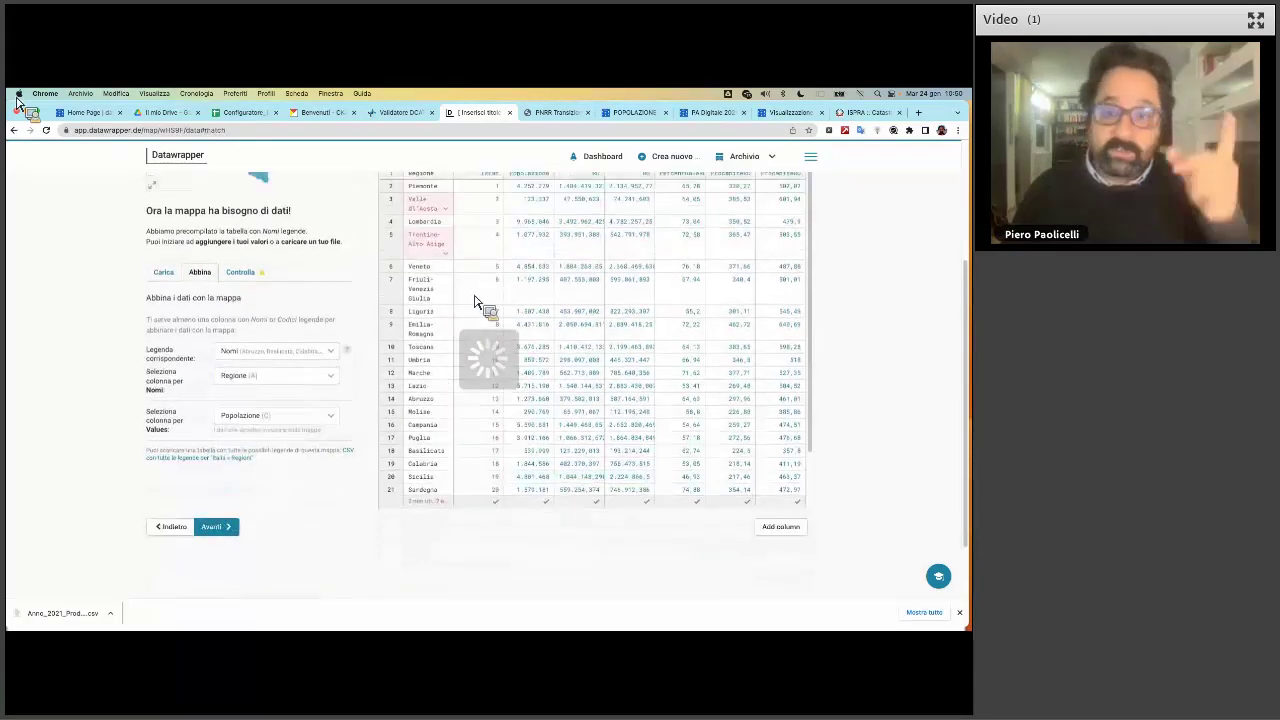
# Assign the unmatched Valle d'Aosta and Trentino-Alto Adige rows to their bilingual names on the map
pyautogui.click(446, 211)
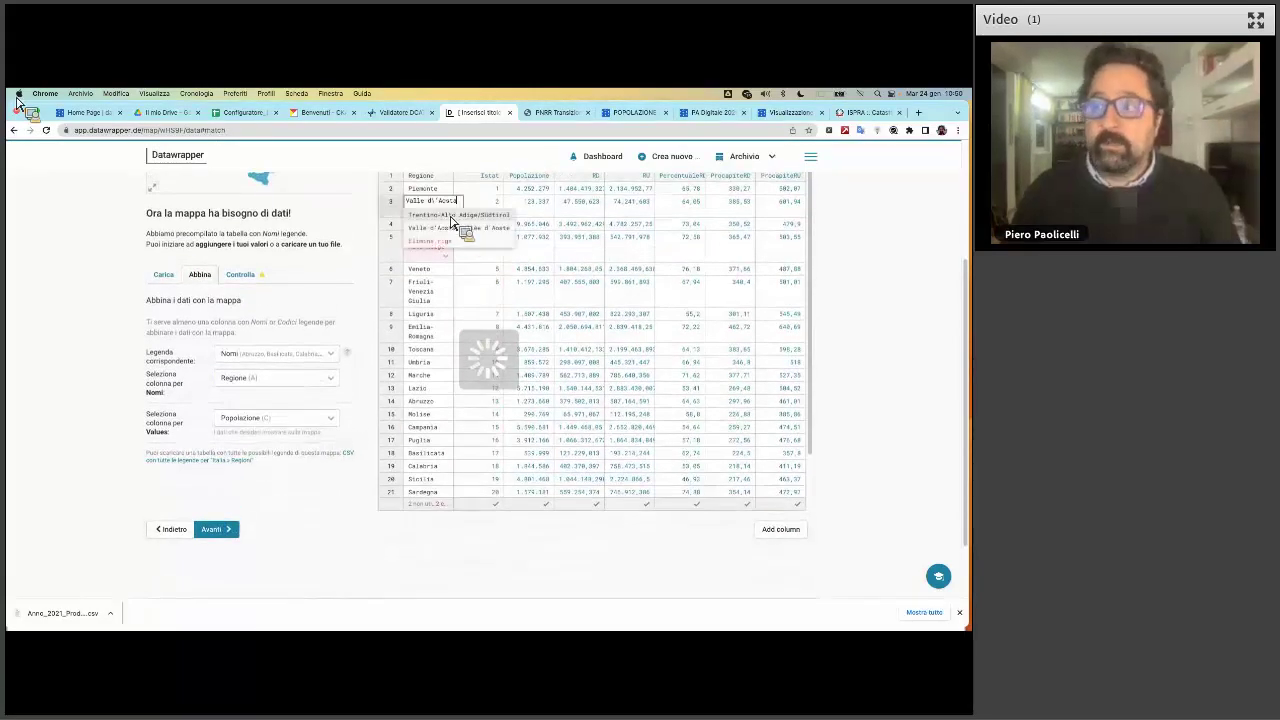
pyautogui.click(446, 228)
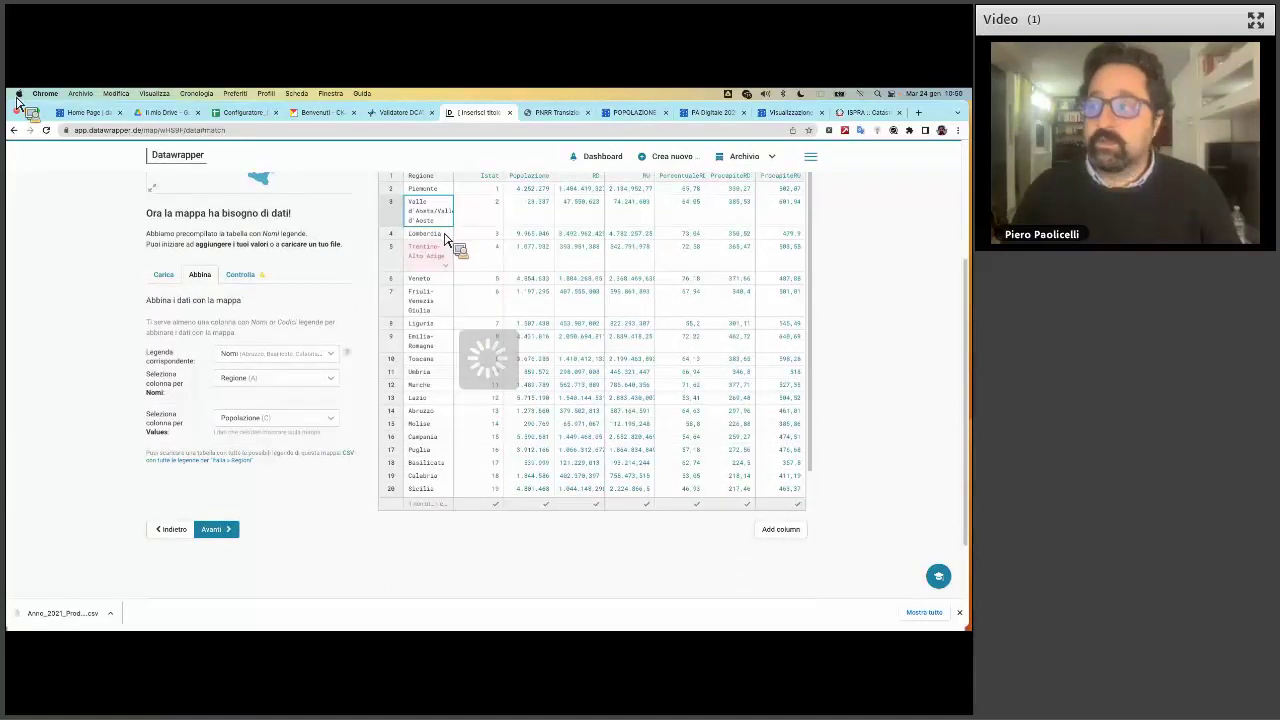
pyautogui.click(446, 240)
pyautogui.click(448, 268)
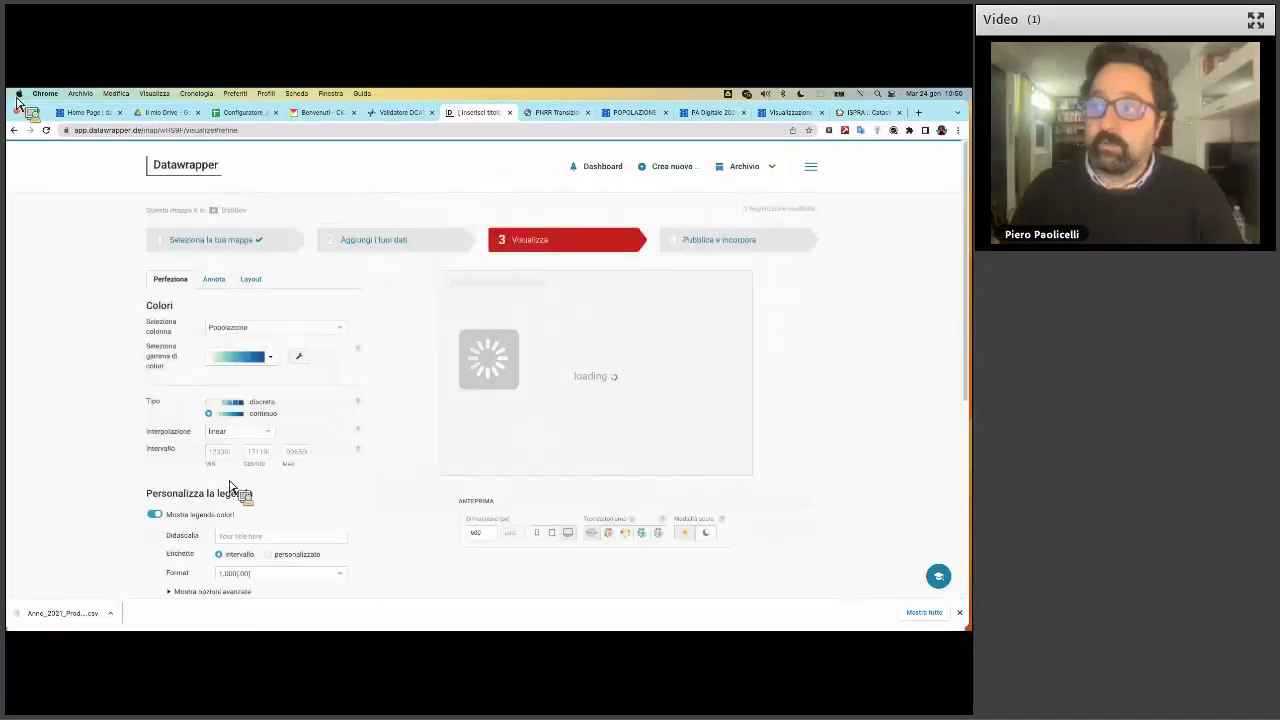
# Color the map's regions by the PercentualeRD column and finally by ProcapiteRD
pyautogui.scroll(-1, 365, 365)
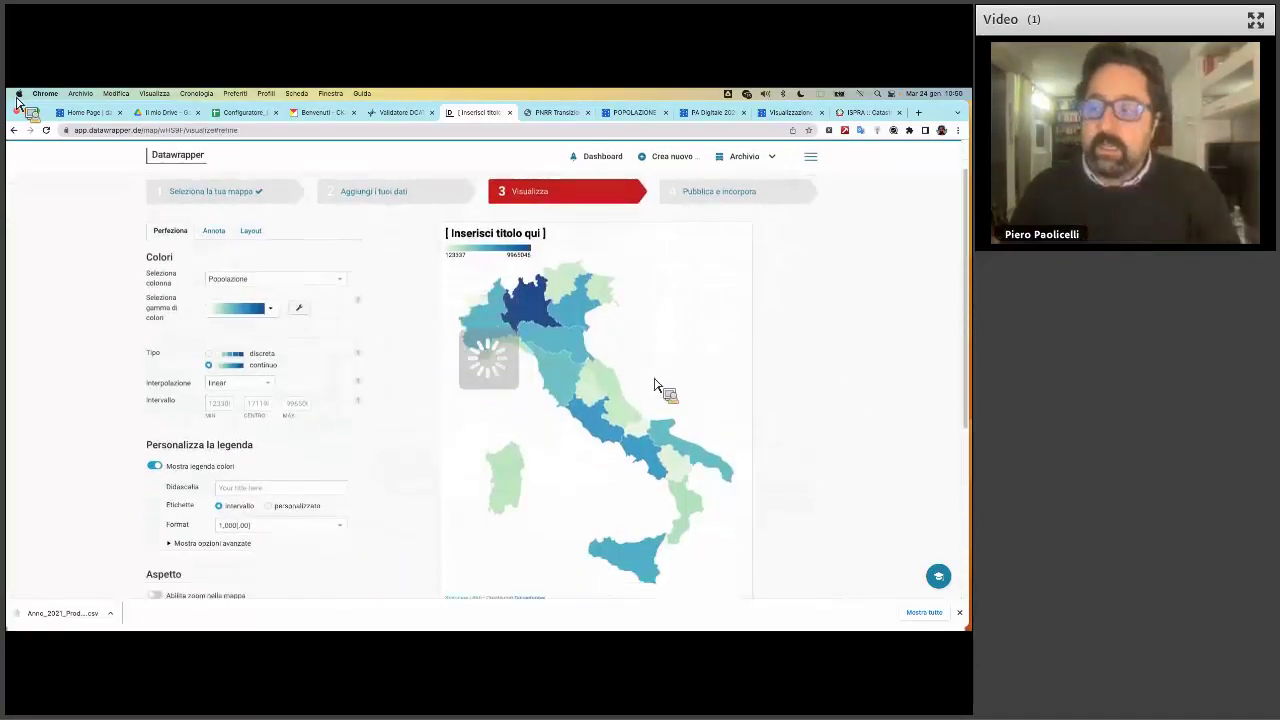
pyautogui.moveTo(530, 312)
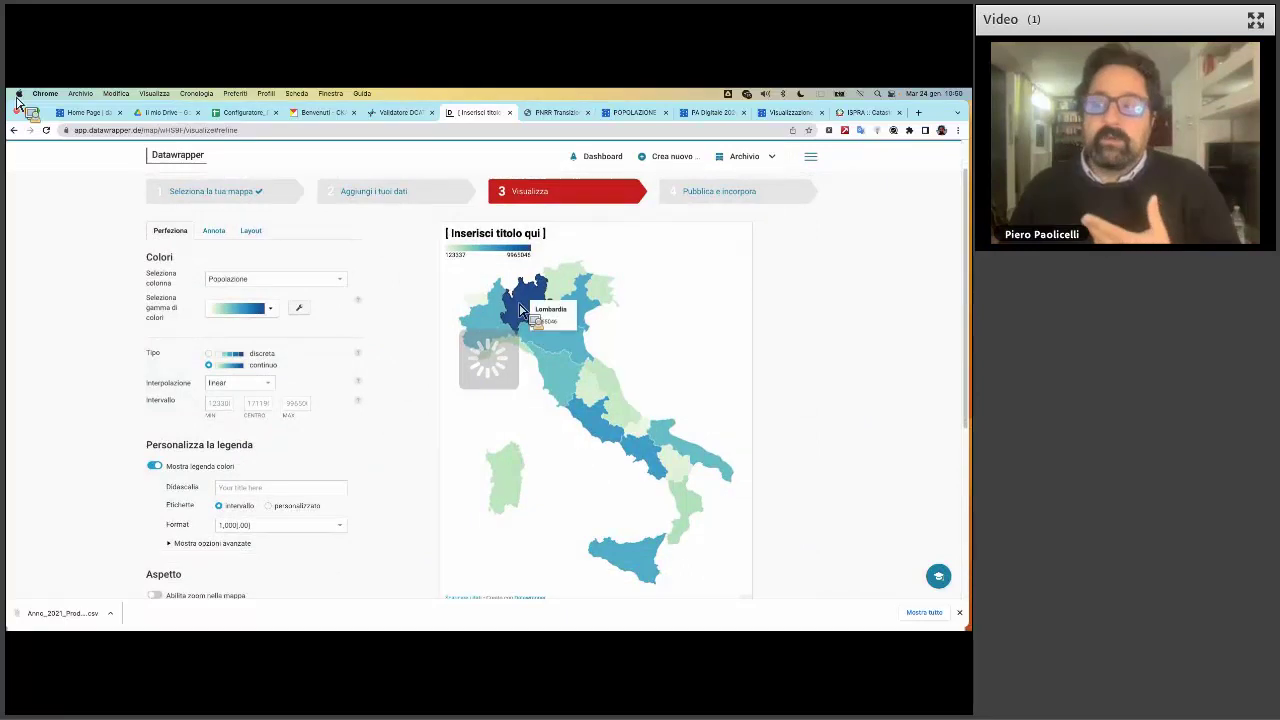
pyautogui.click(293, 284)
pyautogui.click(292, 314)
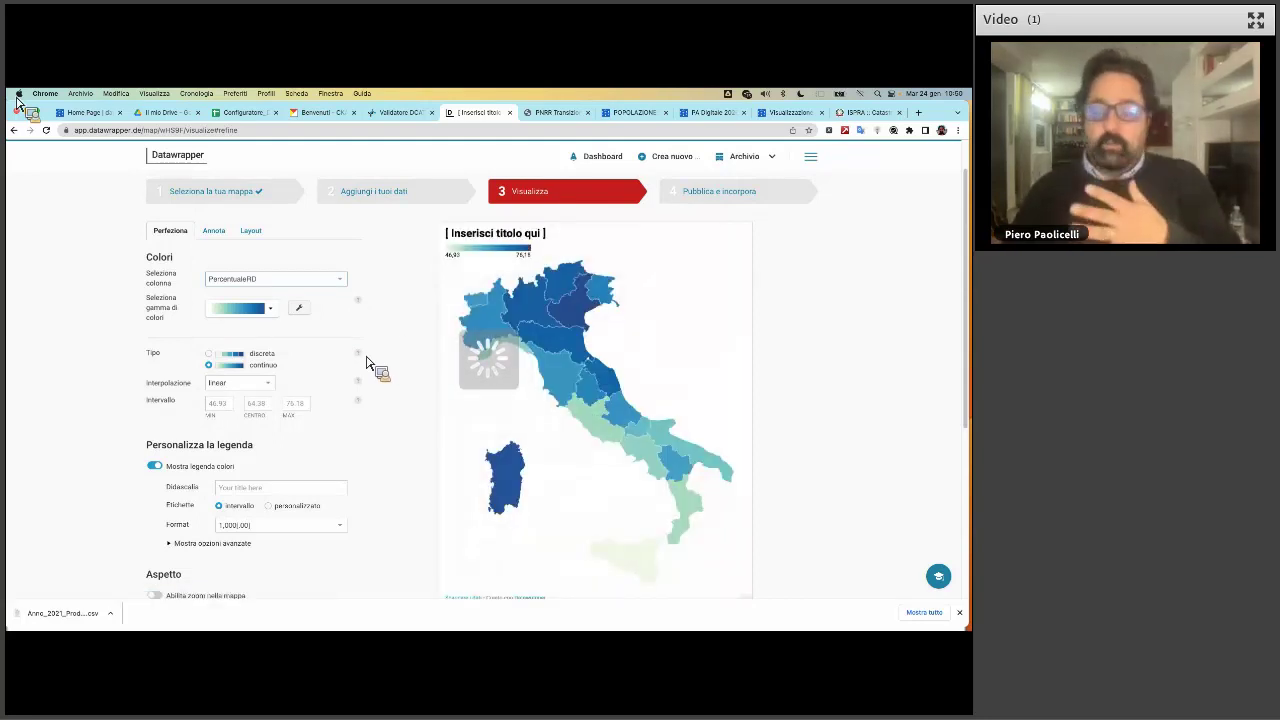
pyautogui.press('space')
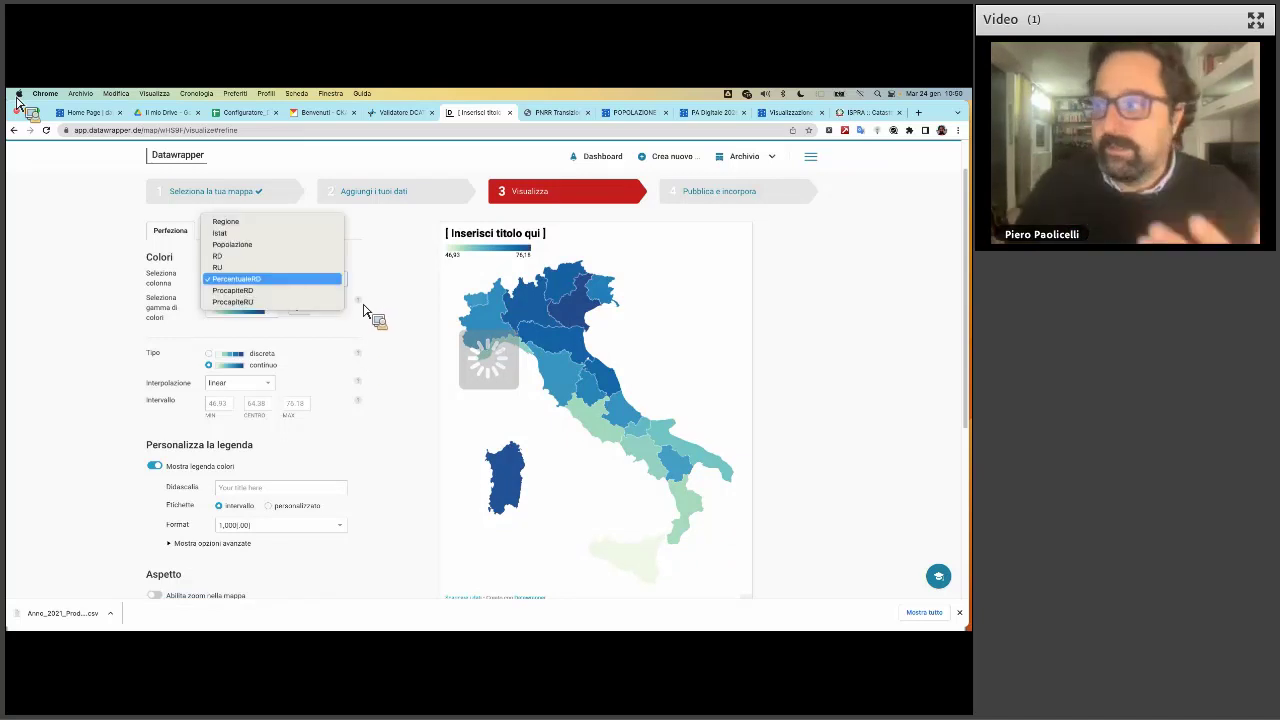
pyautogui.click(340, 292)
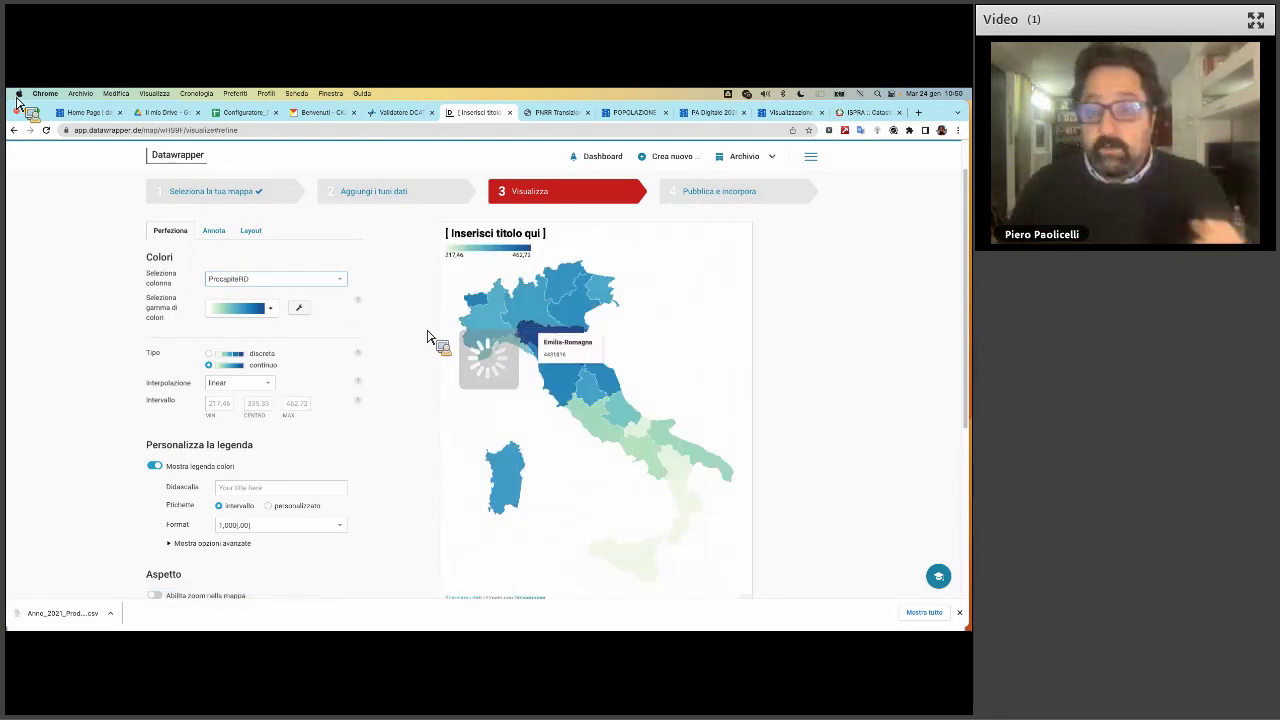
# Show map labels by column, using first the ProcapiteRD values and finally PercentualeRD
pyautogui.click(214, 230)
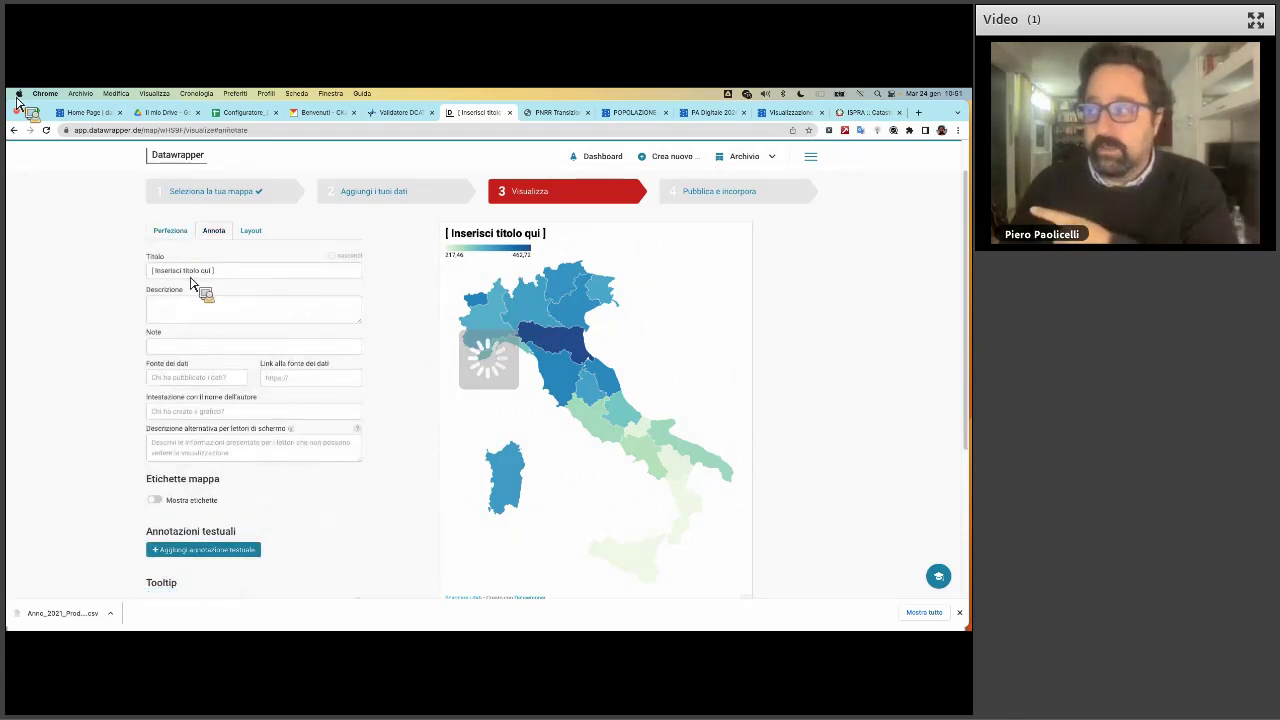
pyautogui.scroll(-1, 190, 400)
pyautogui.scroll(-3, 300, 518)
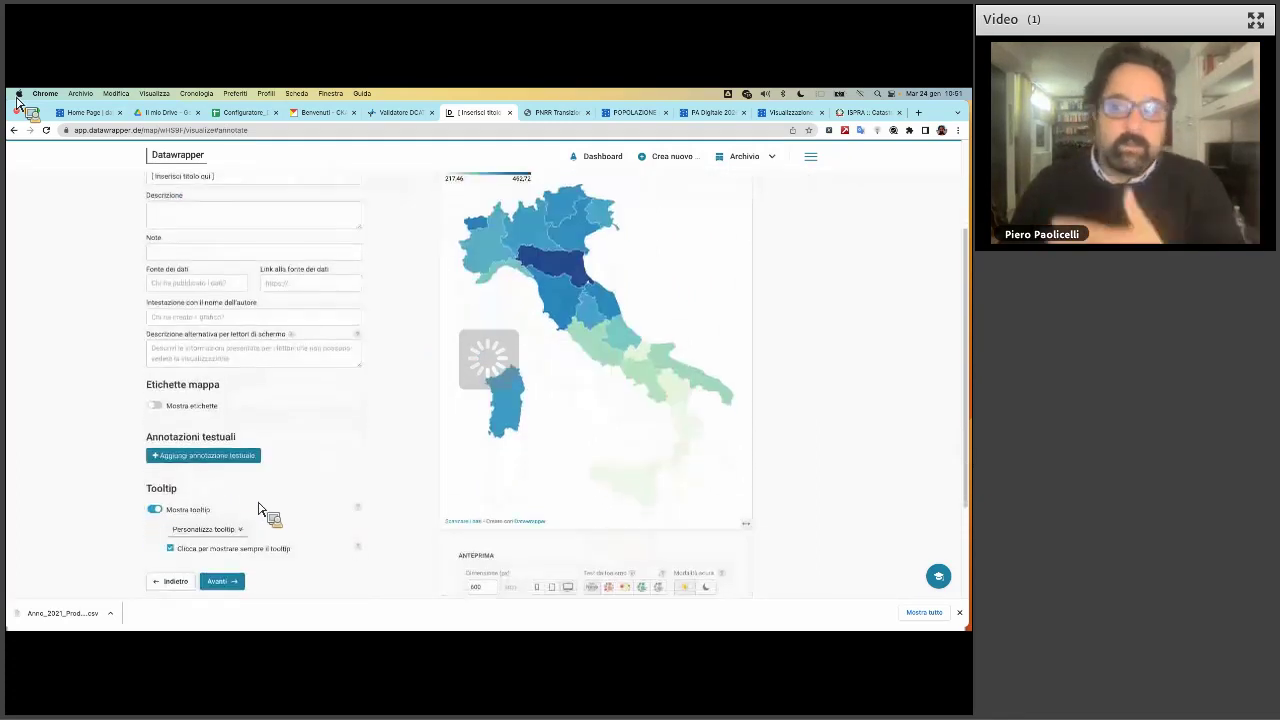
pyautogui.click(171, 406)
pyautogui.click(259, 421)
pyautogui.click(252, 443)
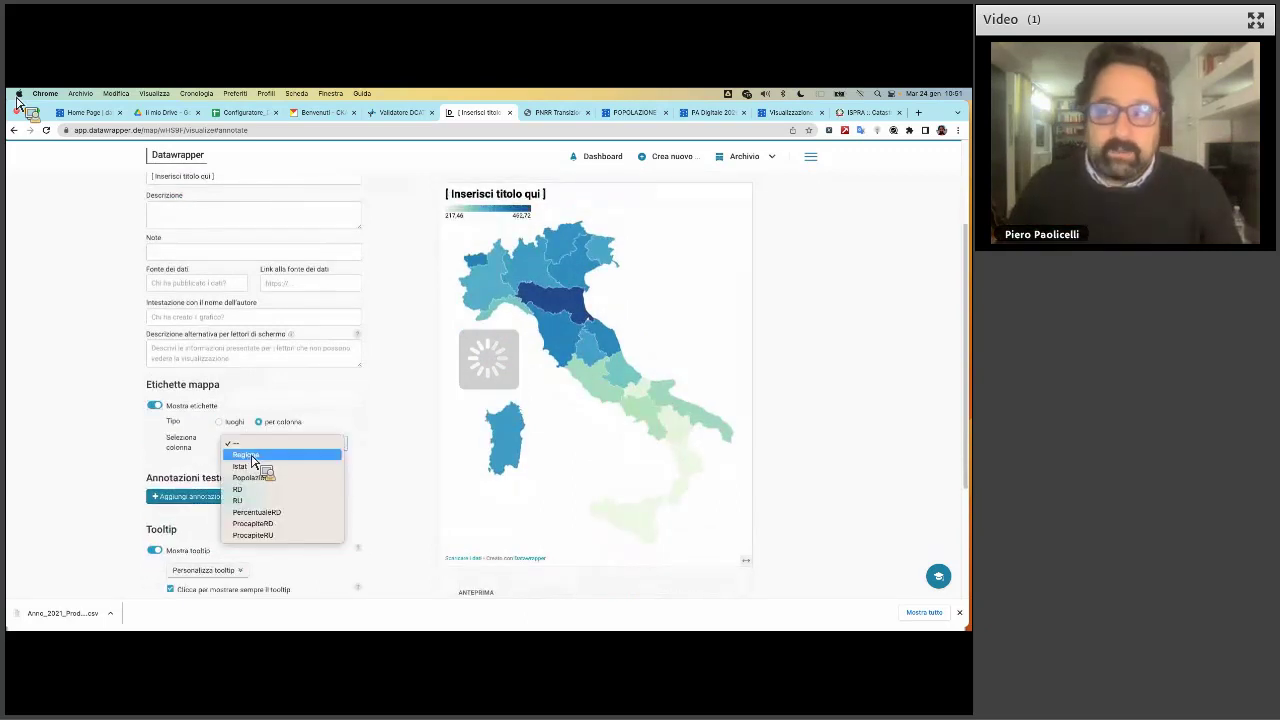
pyautogui.click(272, 526)
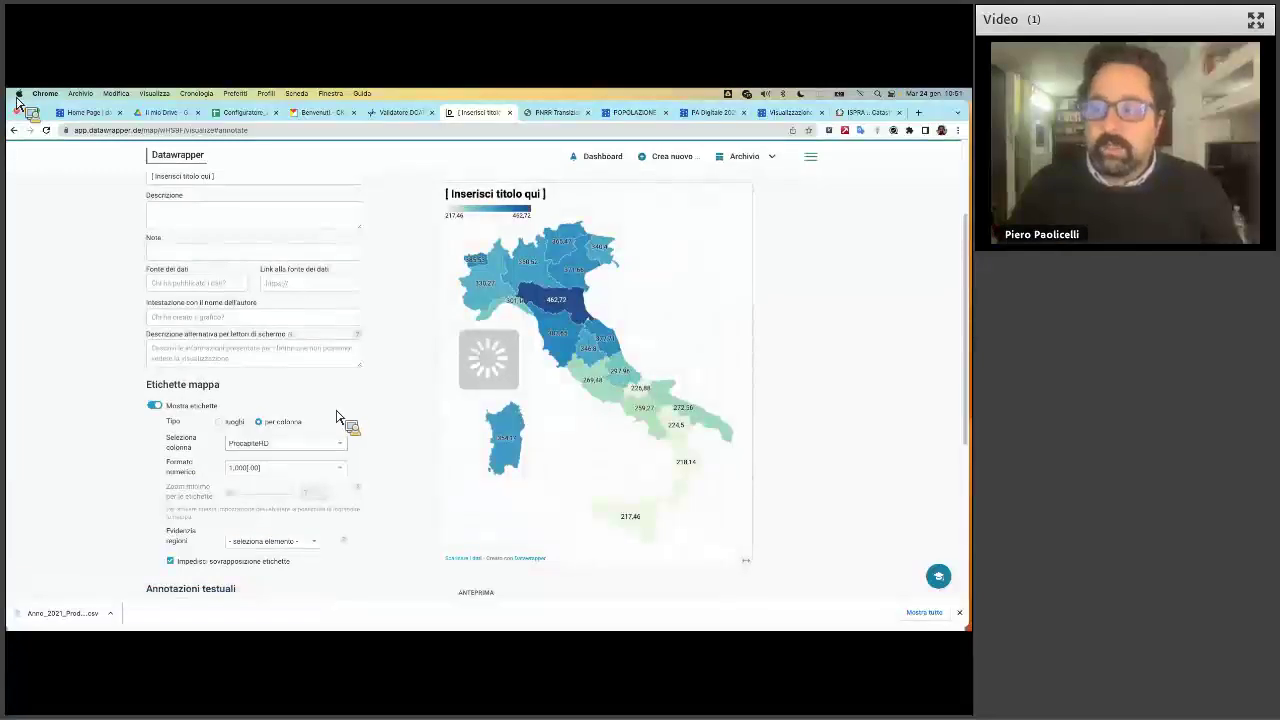
pyautogui.click(324, 440)
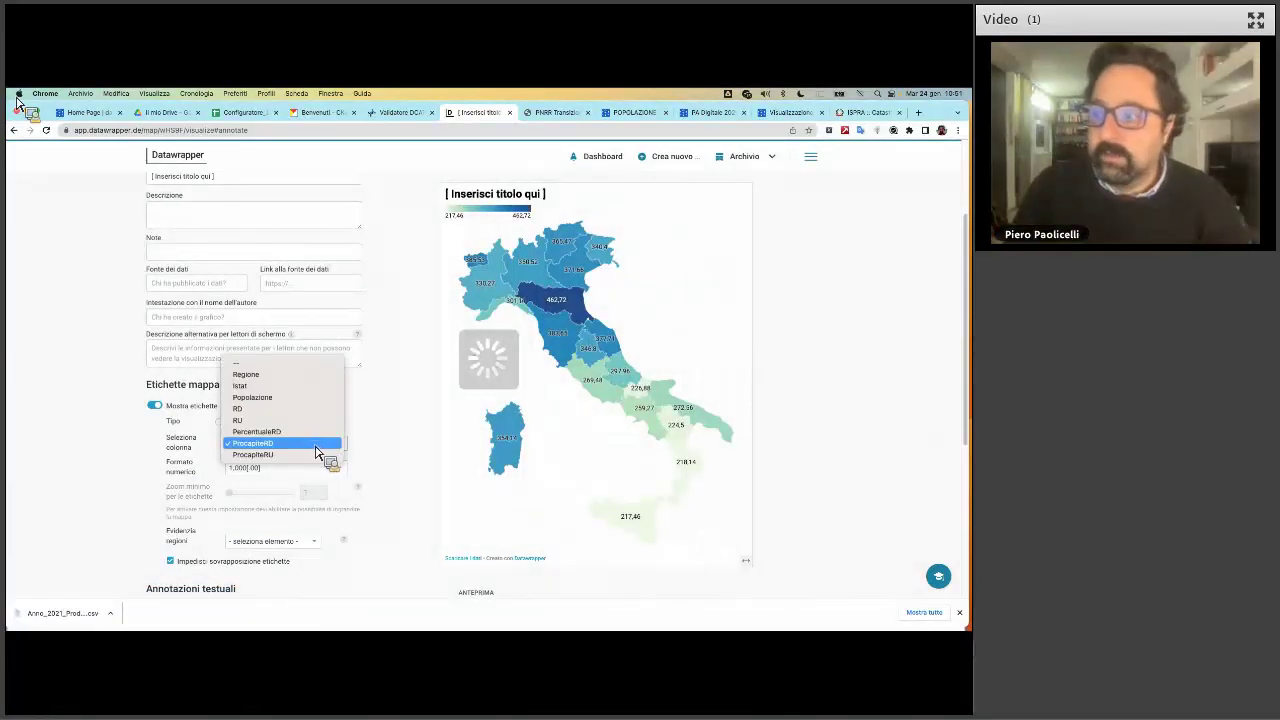
pyautogui.click(330, 431)
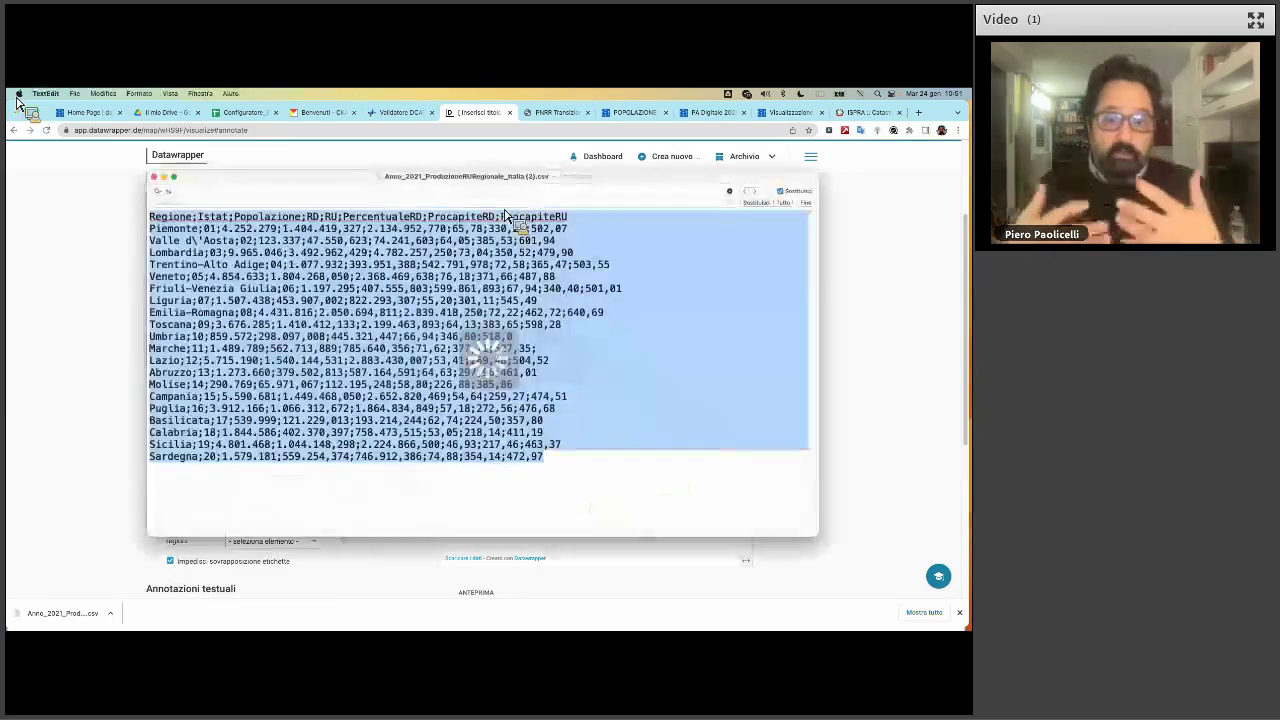
# Minimize the CSV text window and switch to Chrome
pyautogui.click(164, 178)
pyautogui.press('super+Tab')
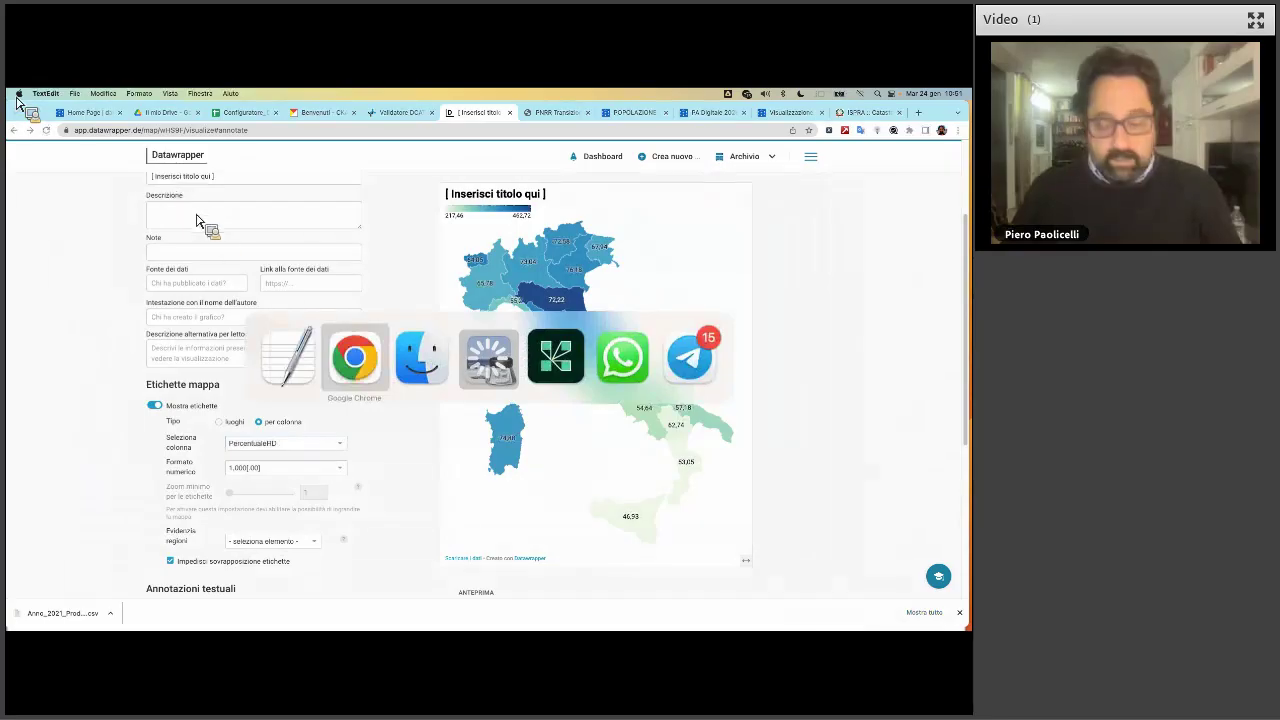
# Switch to the training PDF in Preview and go through the slides from local catalogue metadata to the Google Sheet configurator
pyautogui.press('super+Tab')
pyautogui.press('super+Tab')
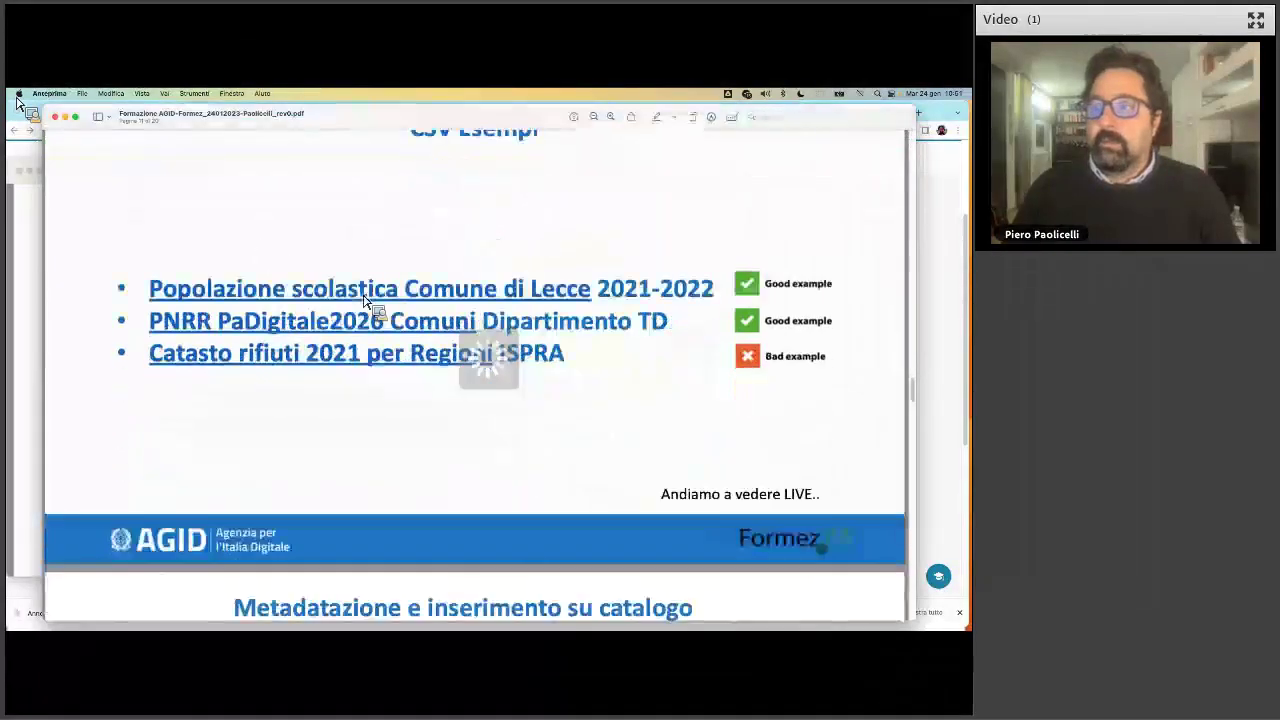
pyautogui.scroll(-1, 443, 357)
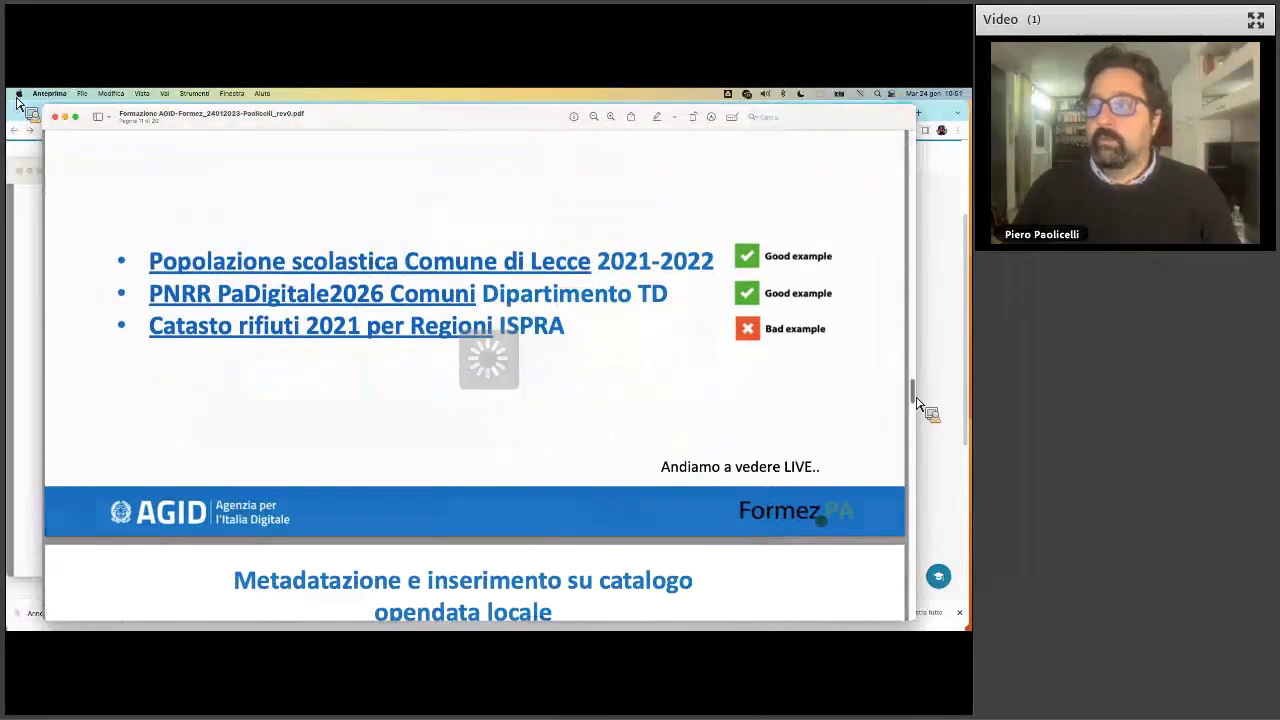
pyautogui.moveTo(916, 400); pyautogui.dragTo(918, 418)
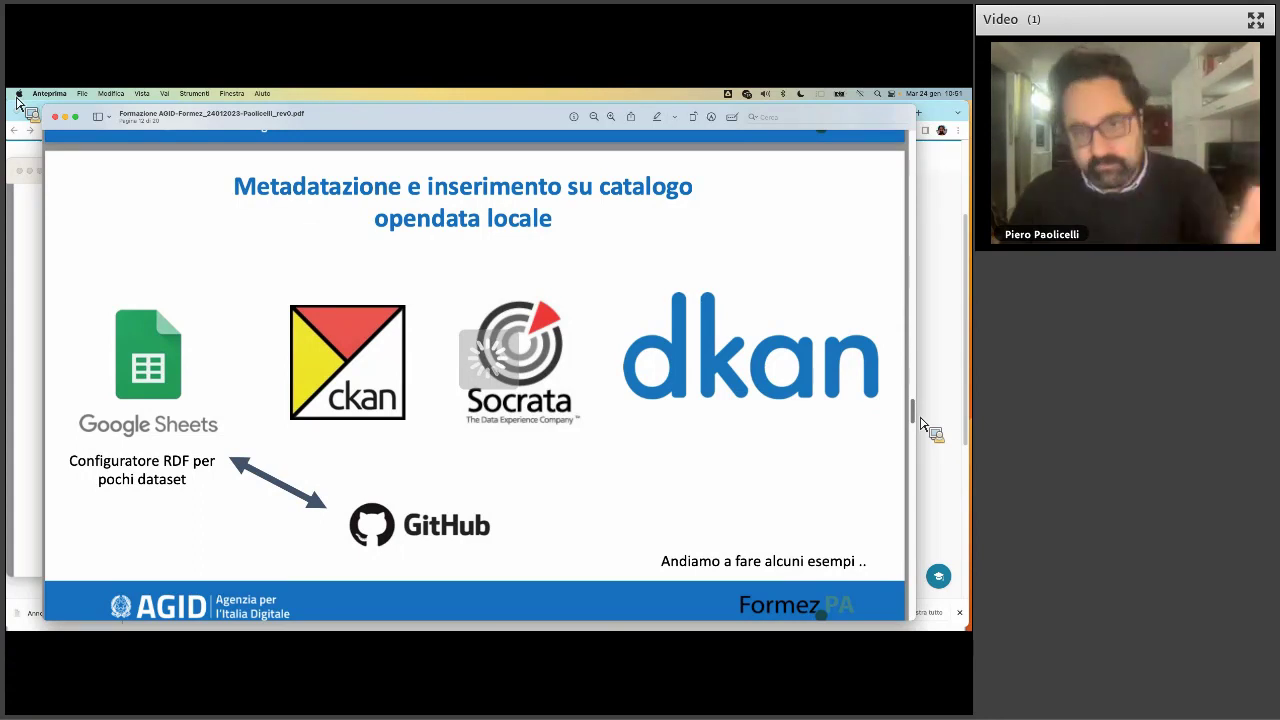
pyautogui.scroll(-5, 921, 420)
pyautogui.scroll(-5, 921, 436)
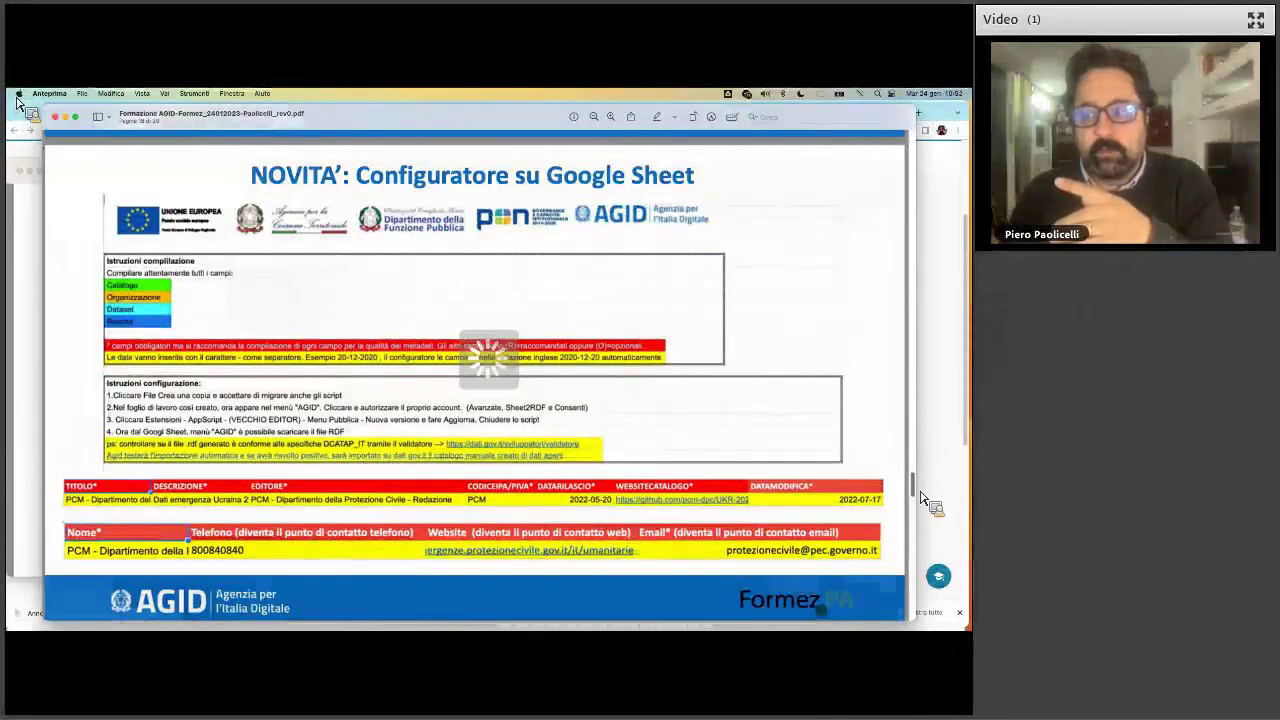
pyautogui.scroll(1, 924, 498)
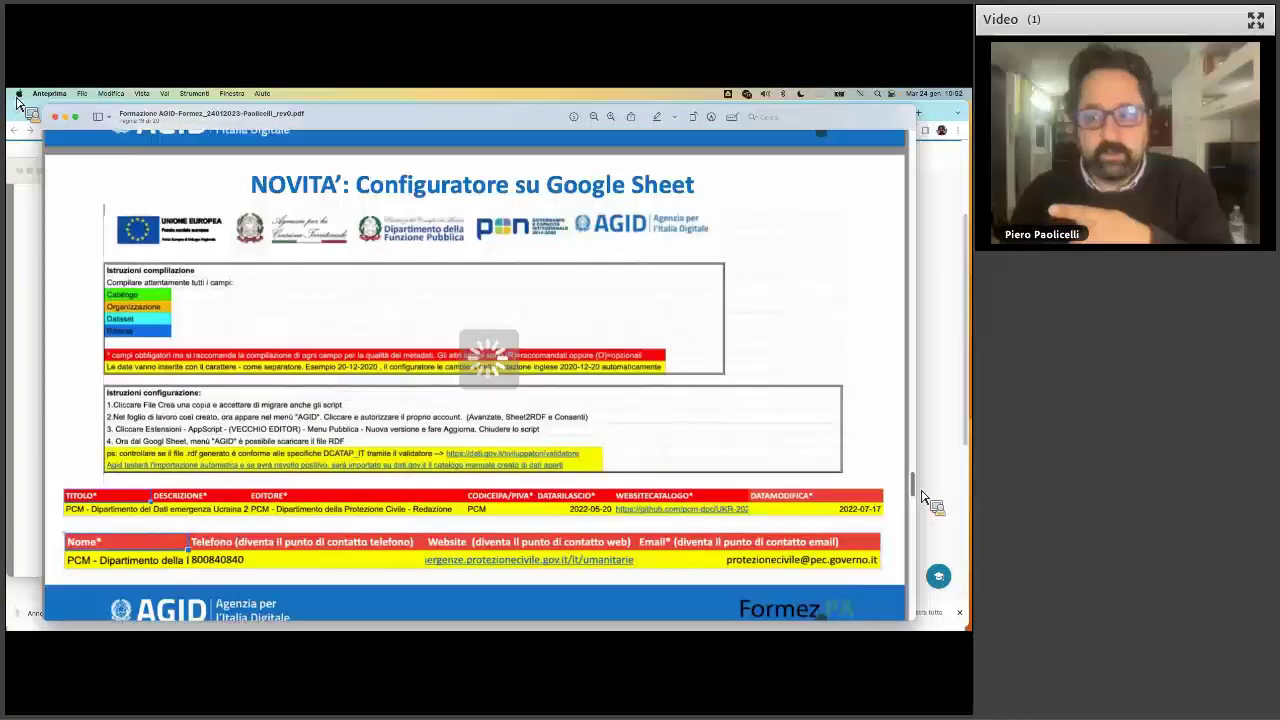
pyautogui.scroll(-1, 924, 498)
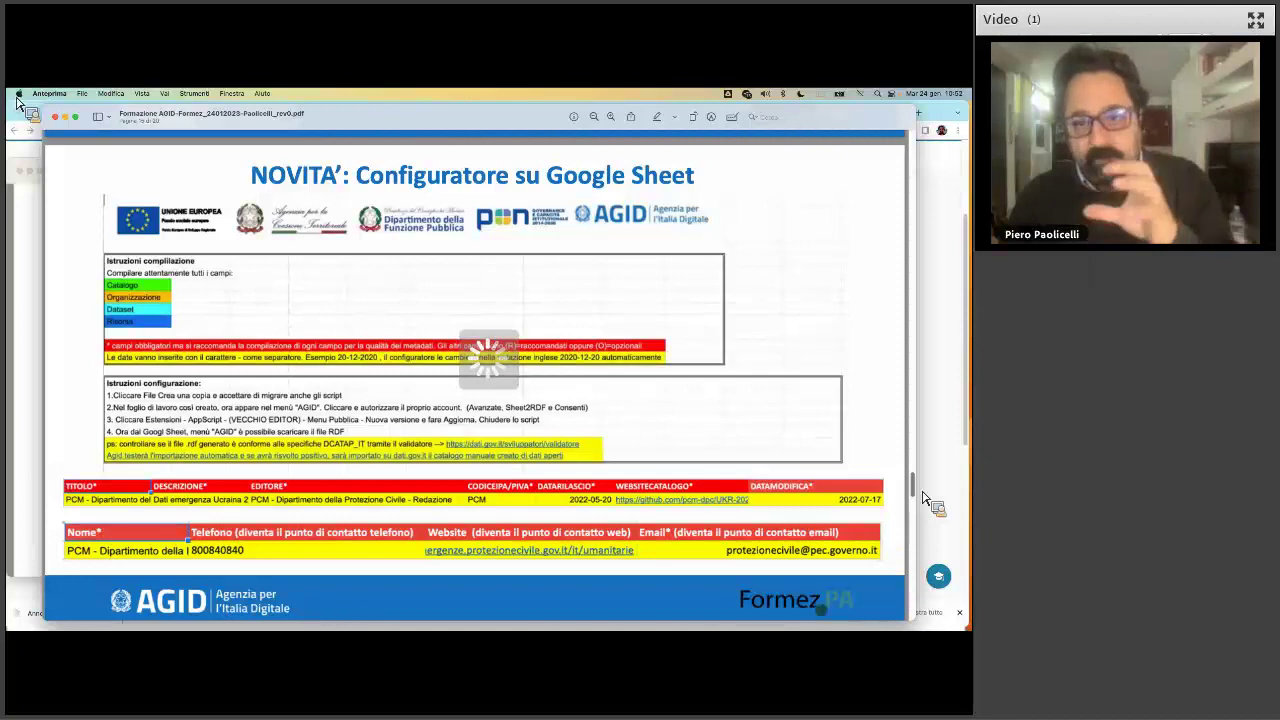
pyautogui.scroll(5, 923, 500)
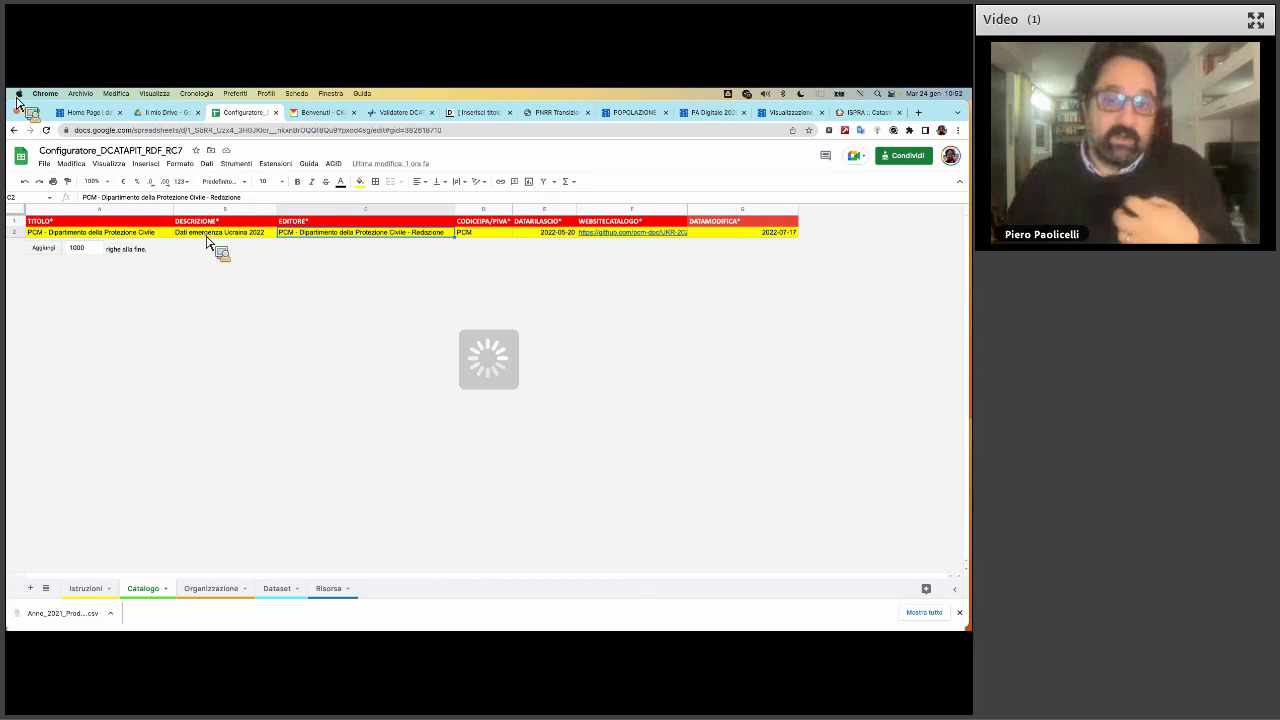
# Review the Catalogo, Organizzazione, Dataset and Risorsa sheets of Configuratore_DCATAPIT_RDF_RC7, and generate the RDF file
pyautogui.hotkey('ctrl', 'Home')
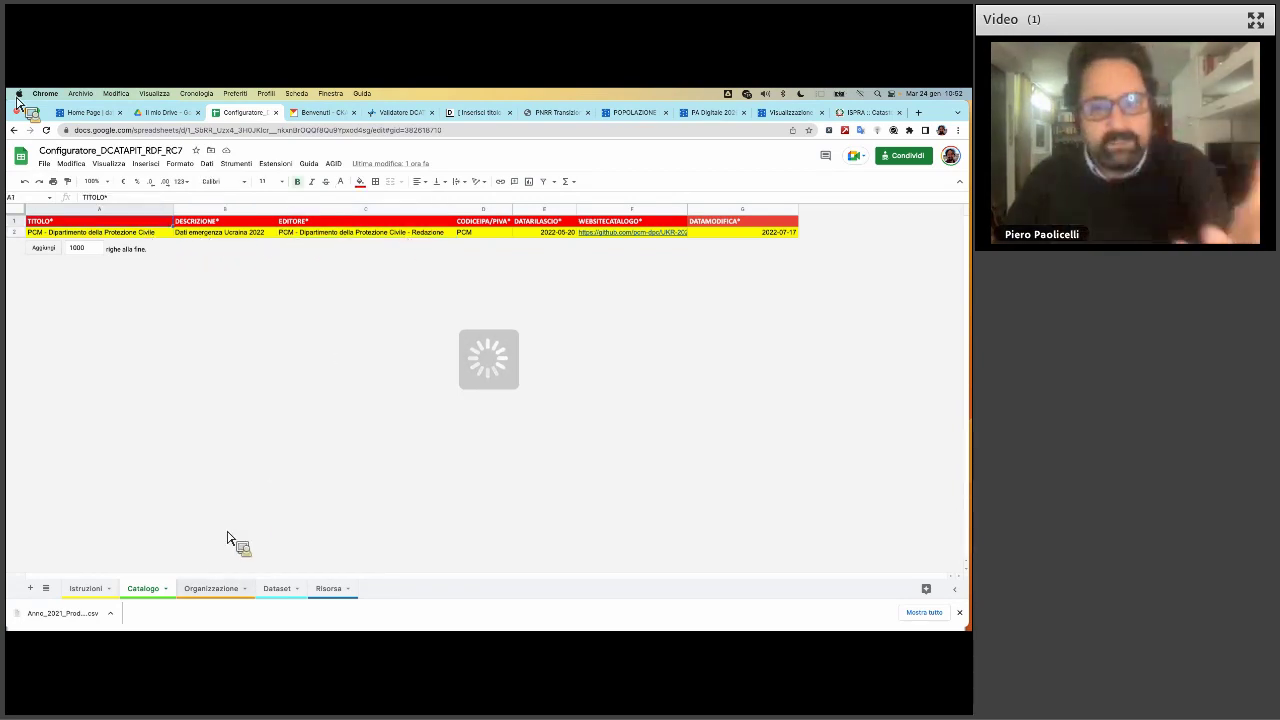
pyautogui.click(200, 588)
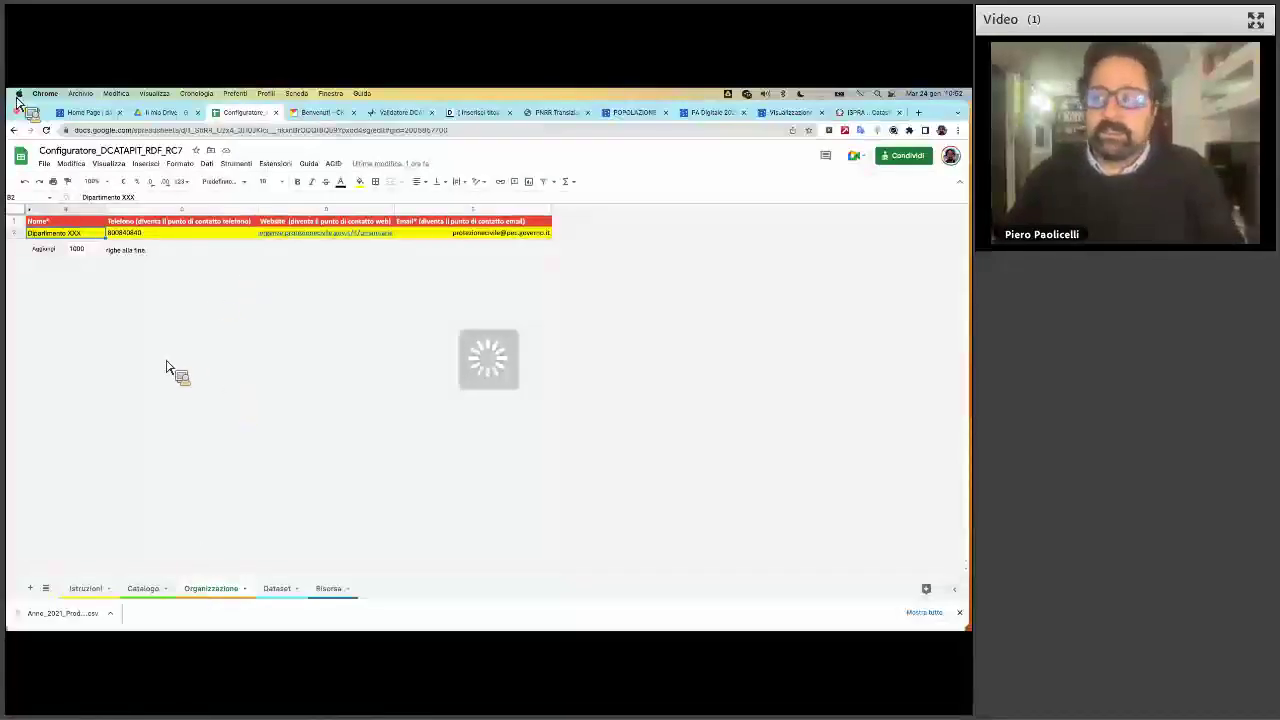
pyautogui.click(280, 588)
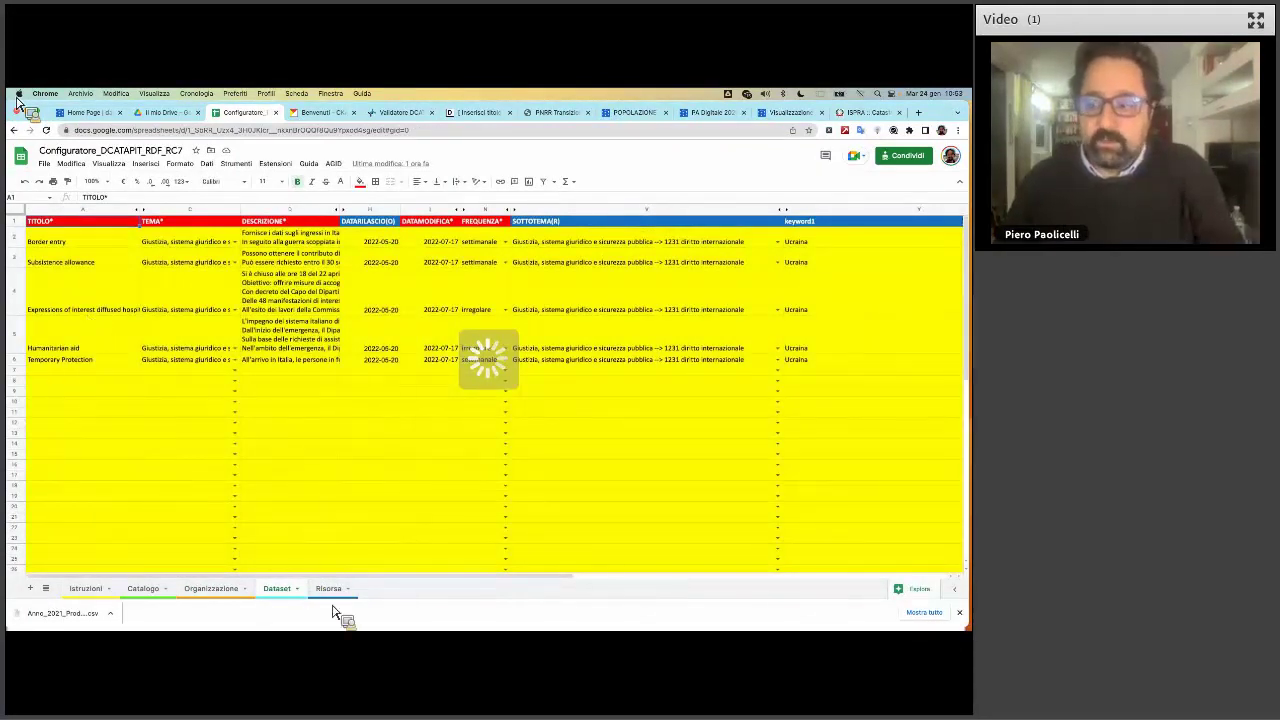
pyautogui.press('Down')
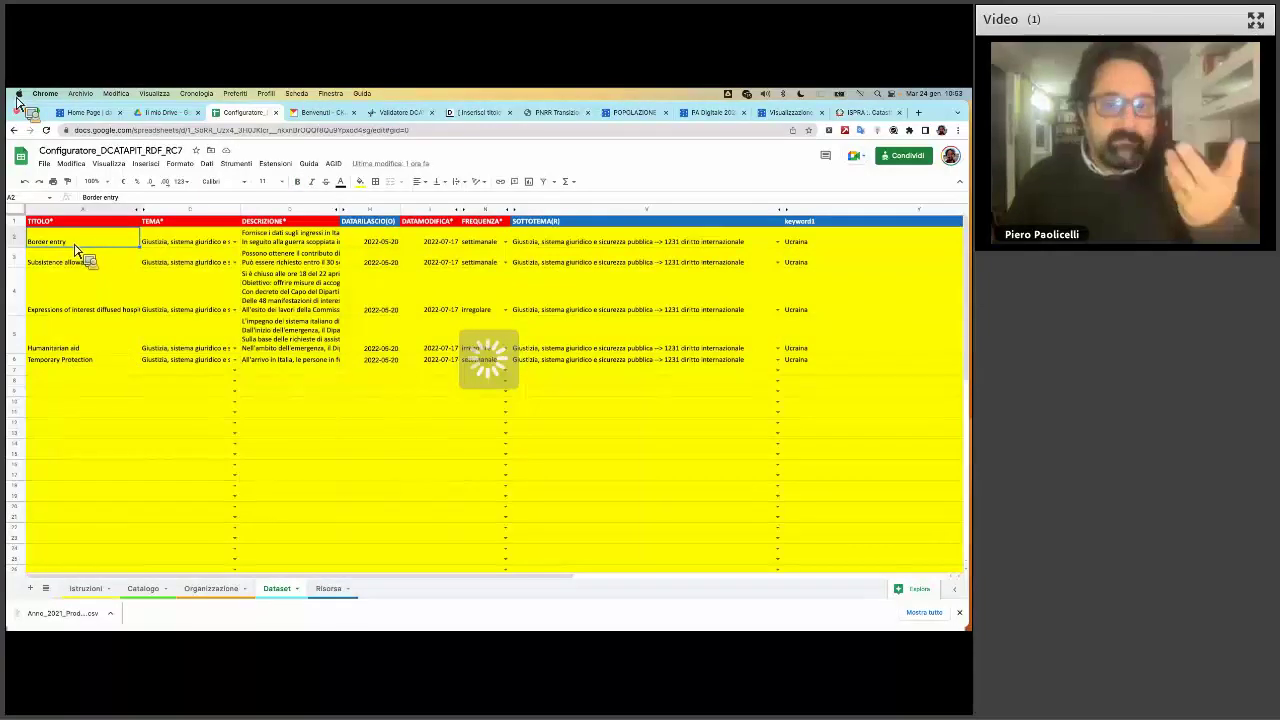
pyautogui.click(324, 590)
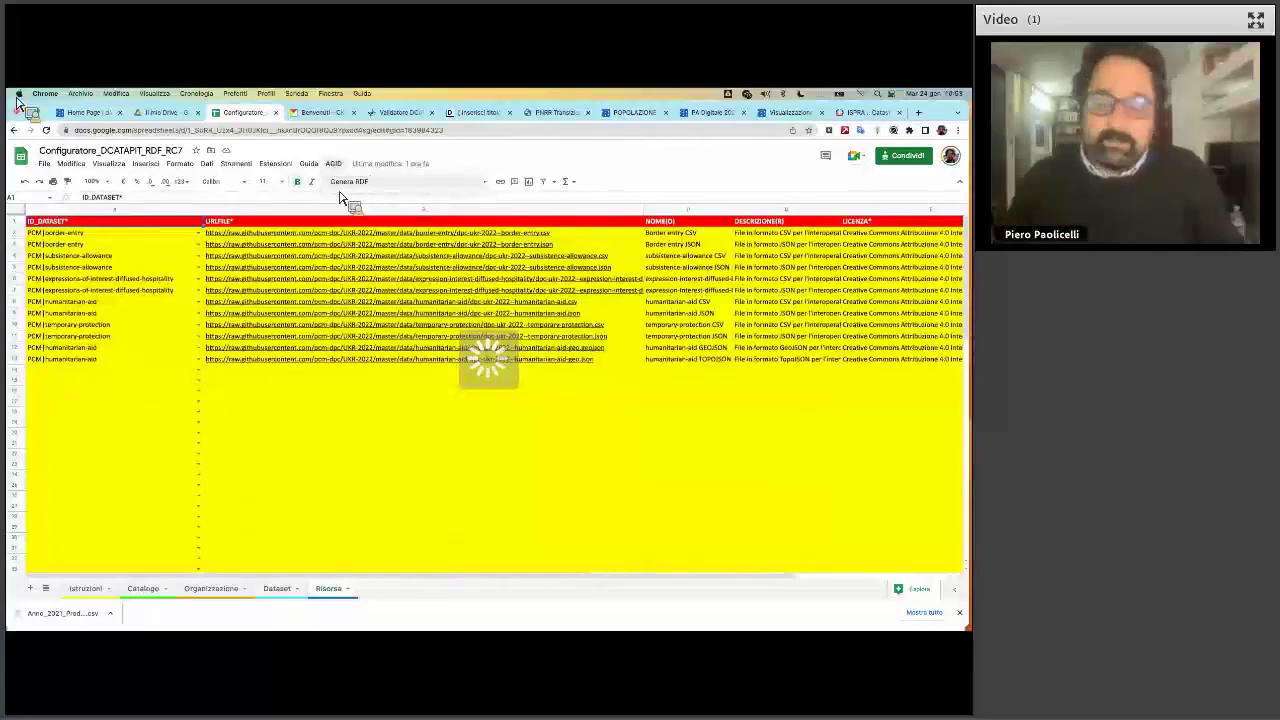
pyautogui.moveTo(403, 330)
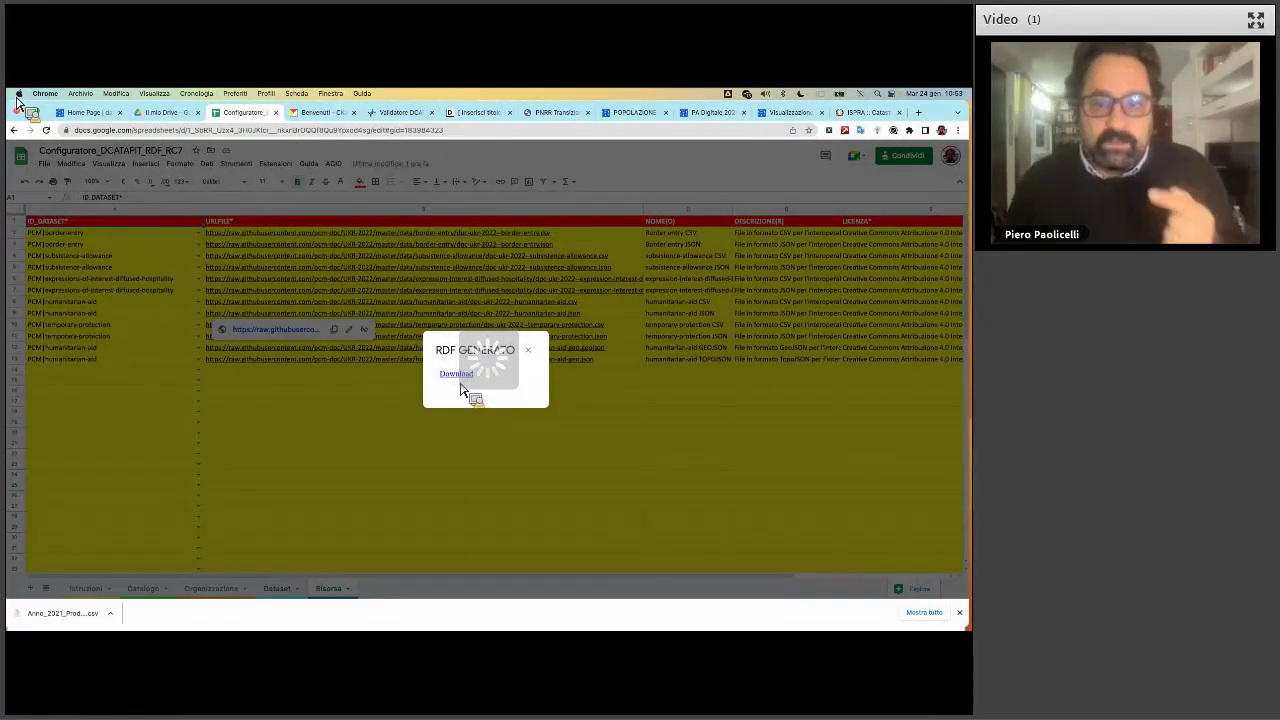
# Start a new dataset in the CKAN catalogue and title it "Catasto rifiuti su base regionale anno 2021"
pyautogui.hotkey('ctrl', 'Tab')
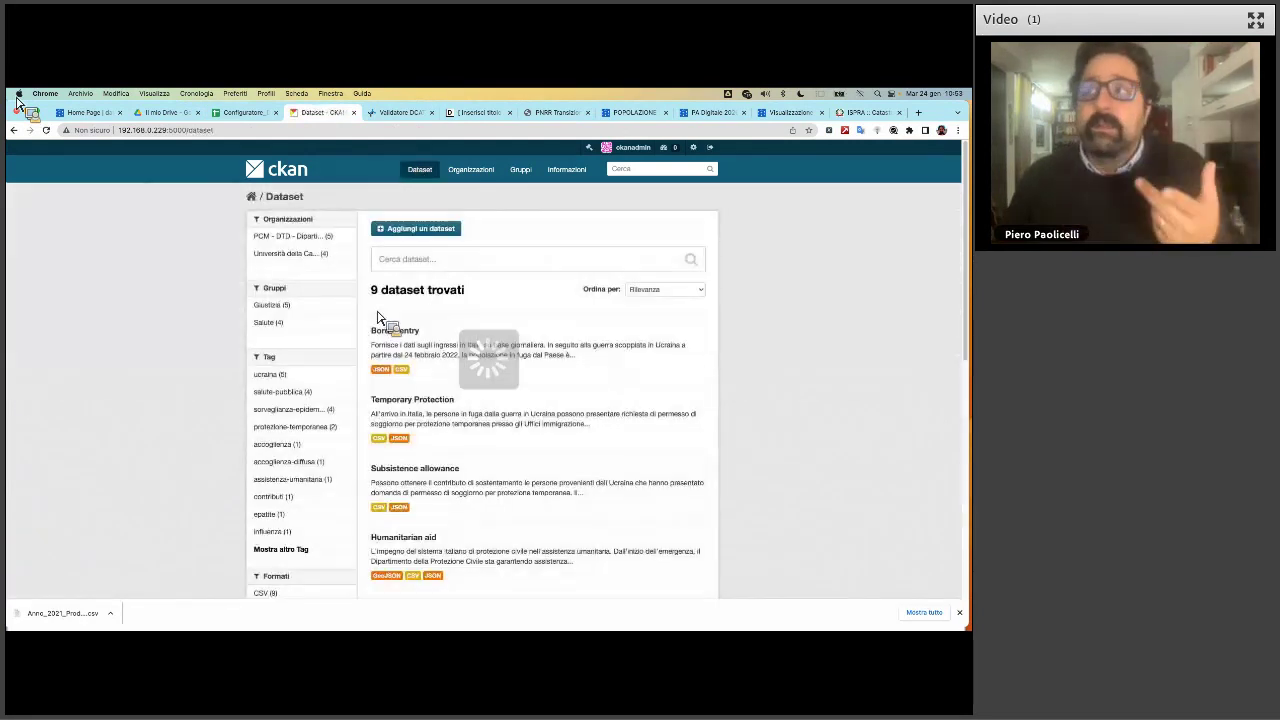
pyautogui.click(407, 236)
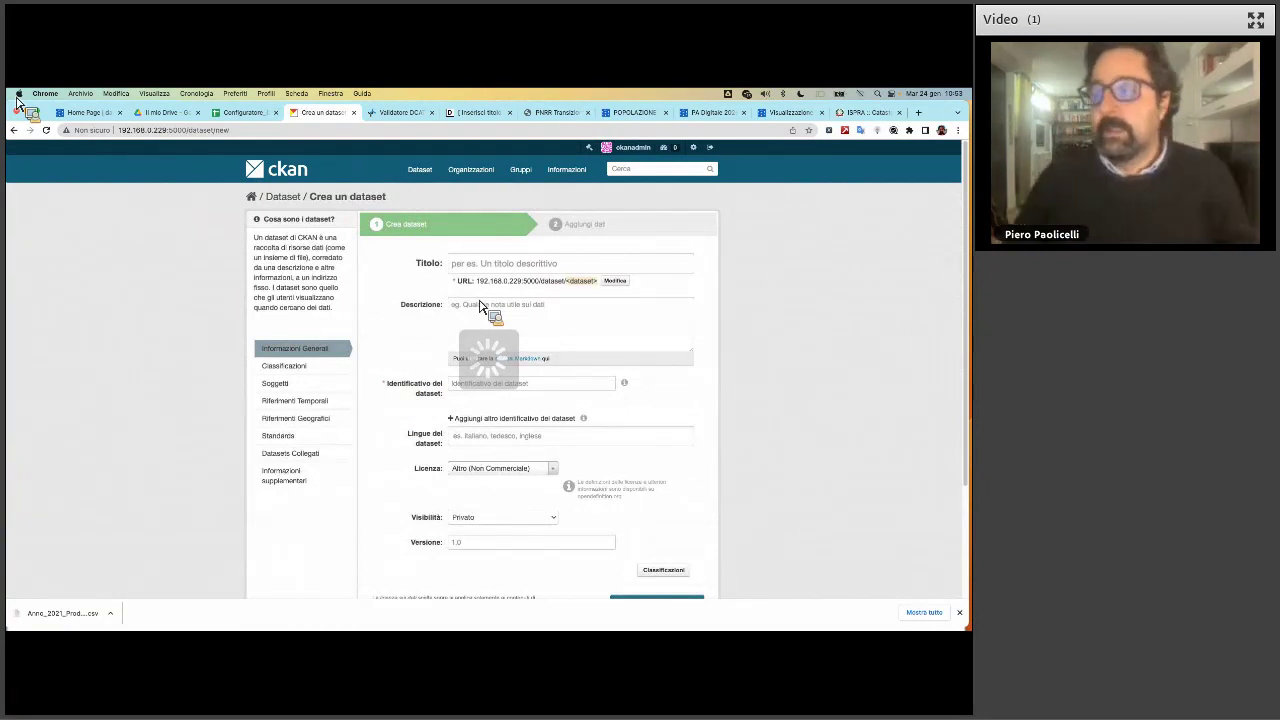
pyautogui.click(480, 270)
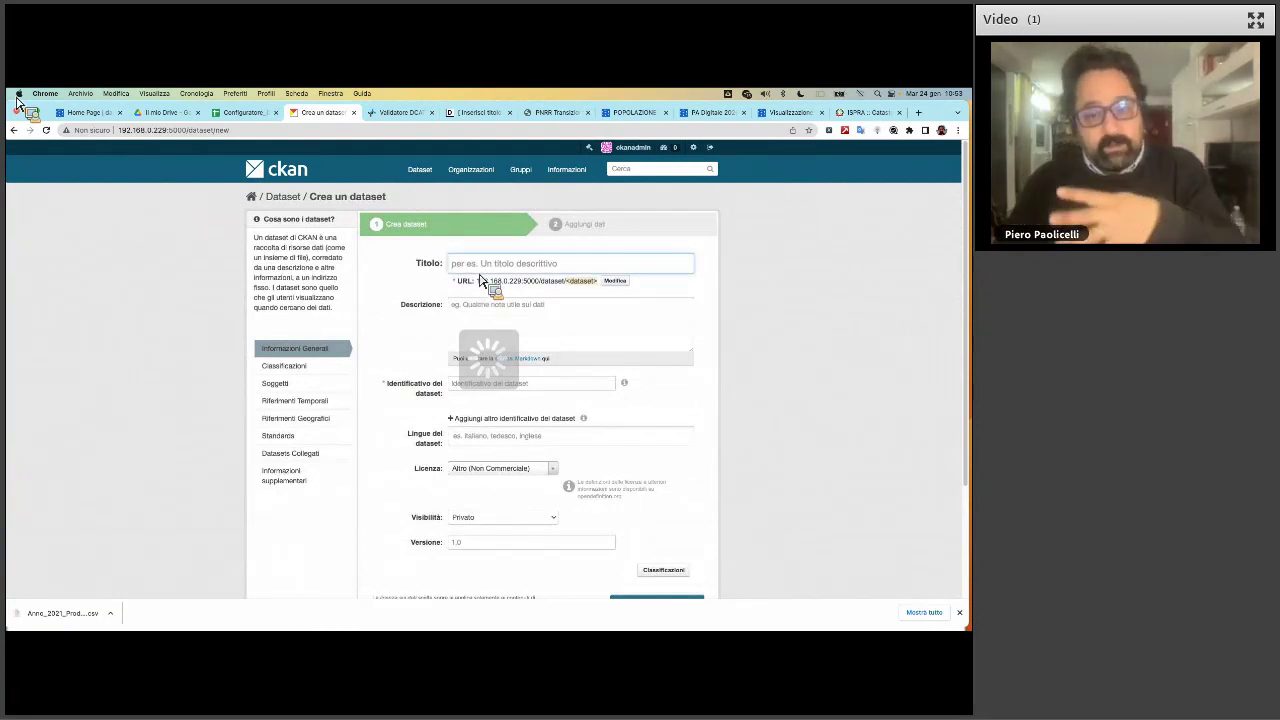
pyautogui.write('Catasto riufiu')
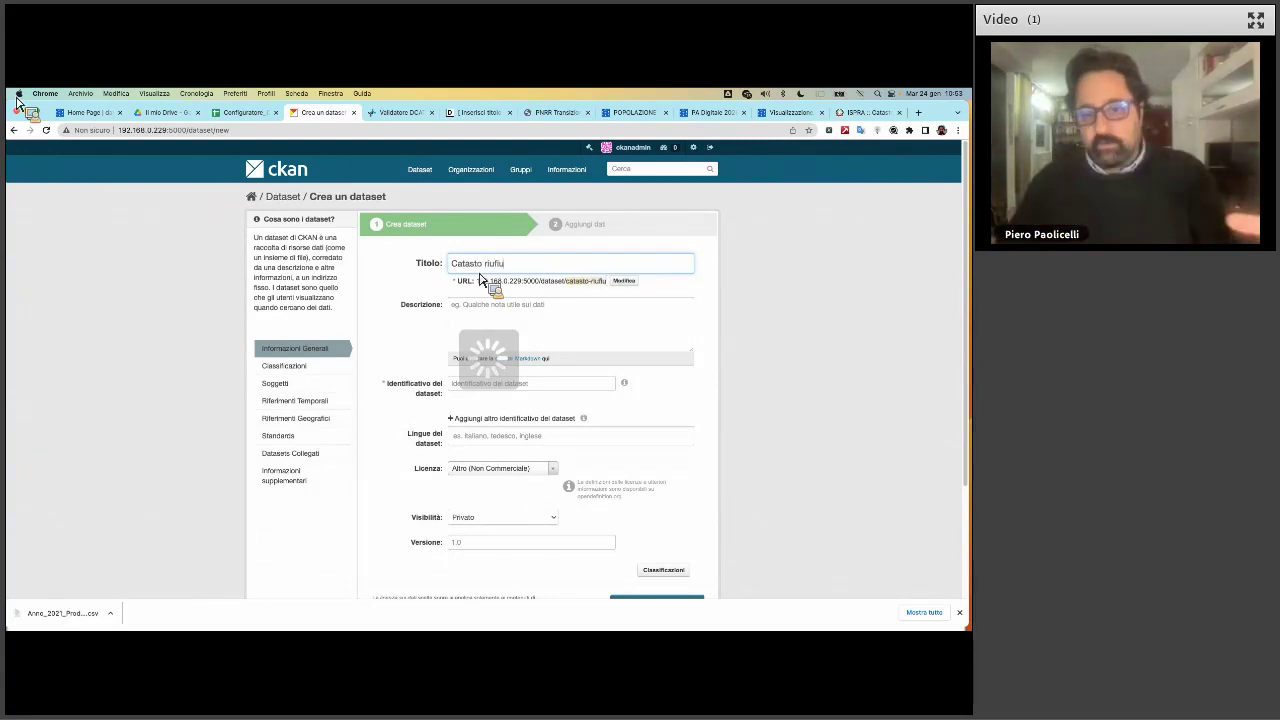
pyautogui.press('BackSpace')
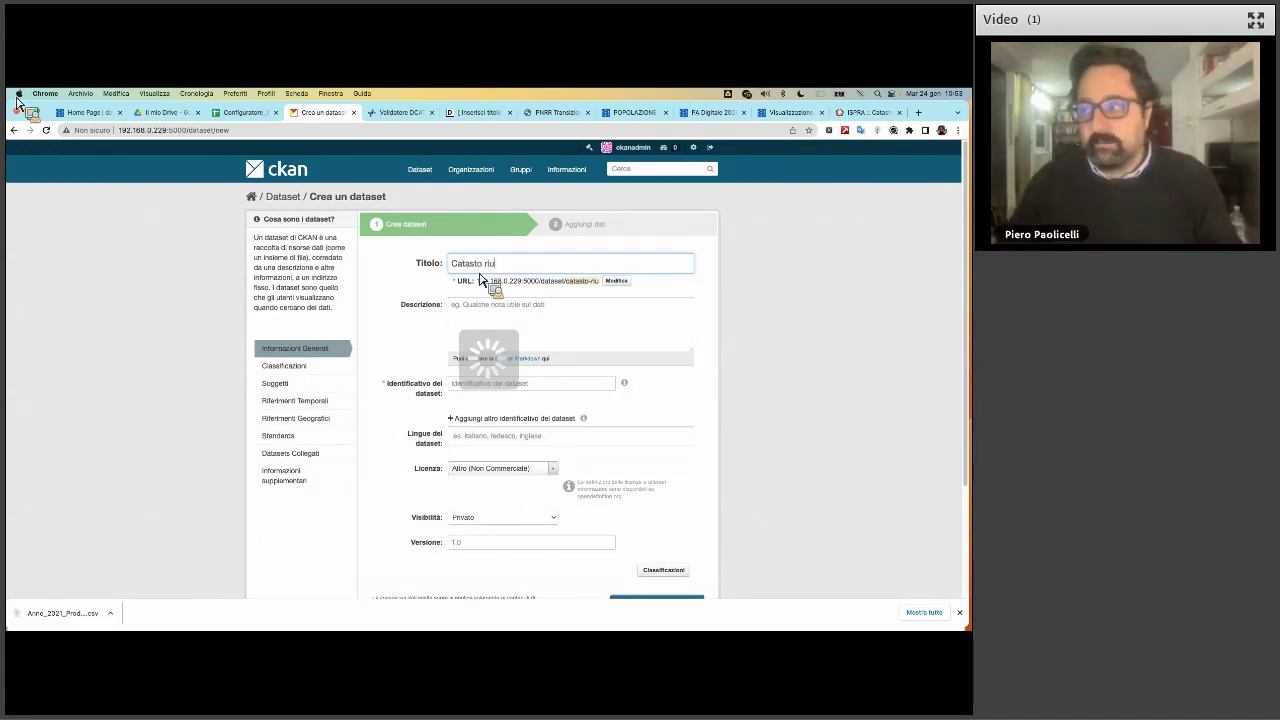
pyautogui.press('BackSpace')
pyautogui.write('fiuti su base naziona')
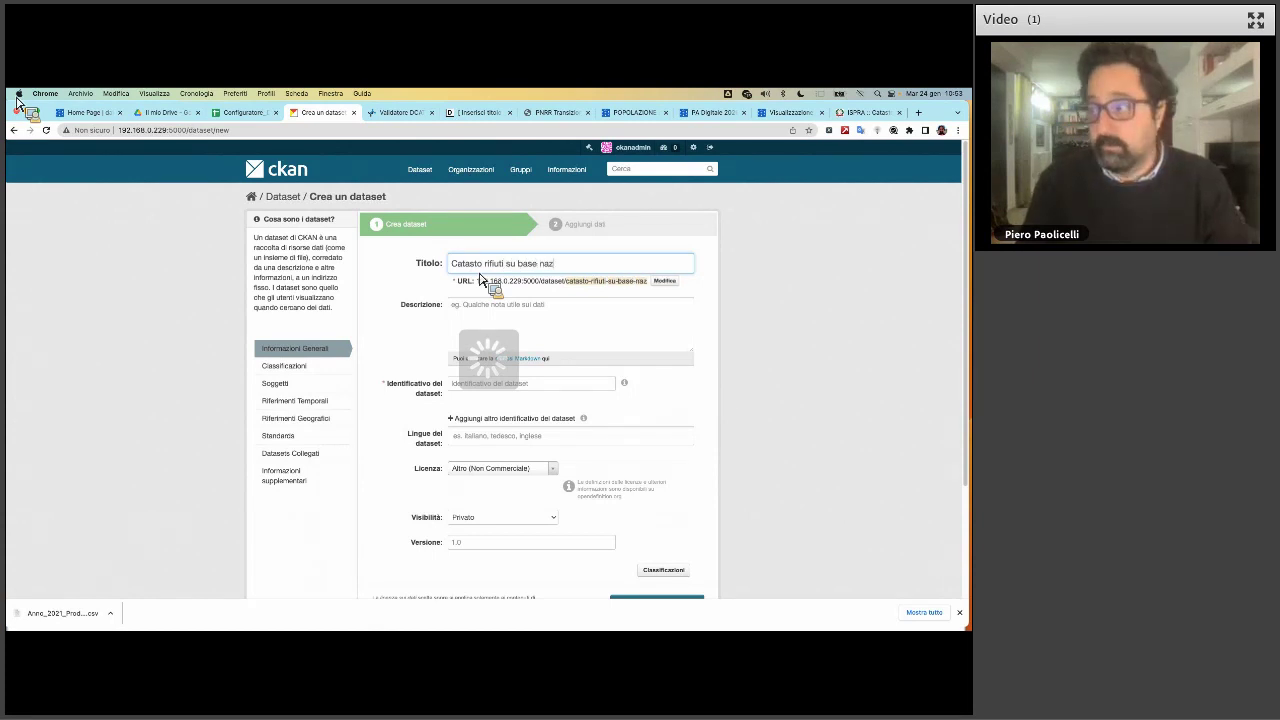
pyautogui.press('BackSpace')
pyautogui.press('BackSpace')
pyautogui.press('BackSpace')
pyautogui.press('BackSpace')
pyautogui.press('BackSpace')
pyautogui.press('BackSpace')
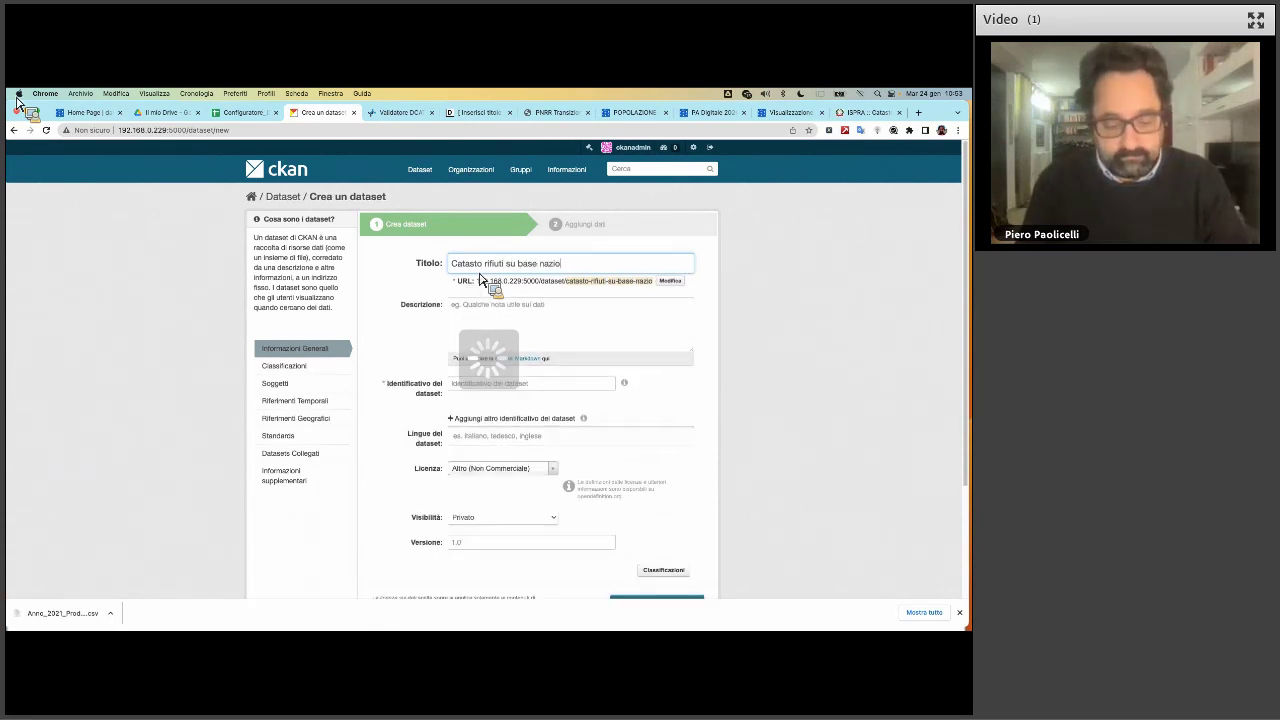
pyautogui.write('regional')
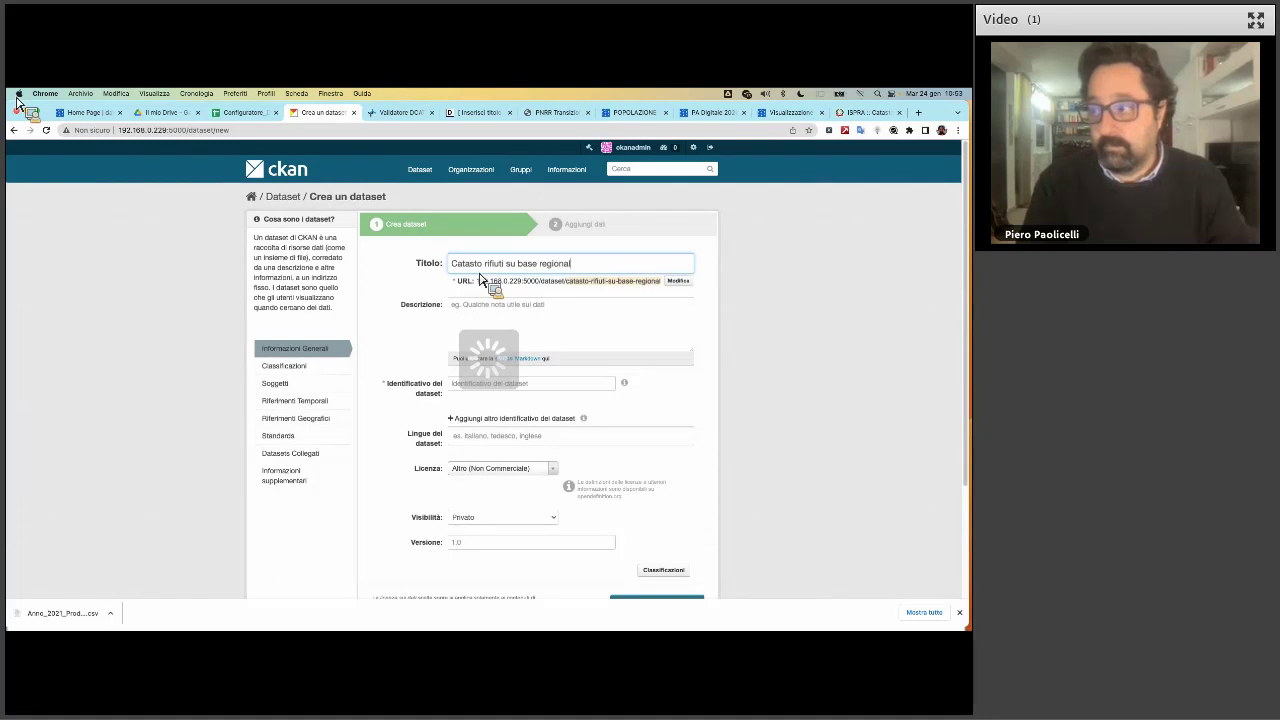
pyautogui.write('e anno 2021')
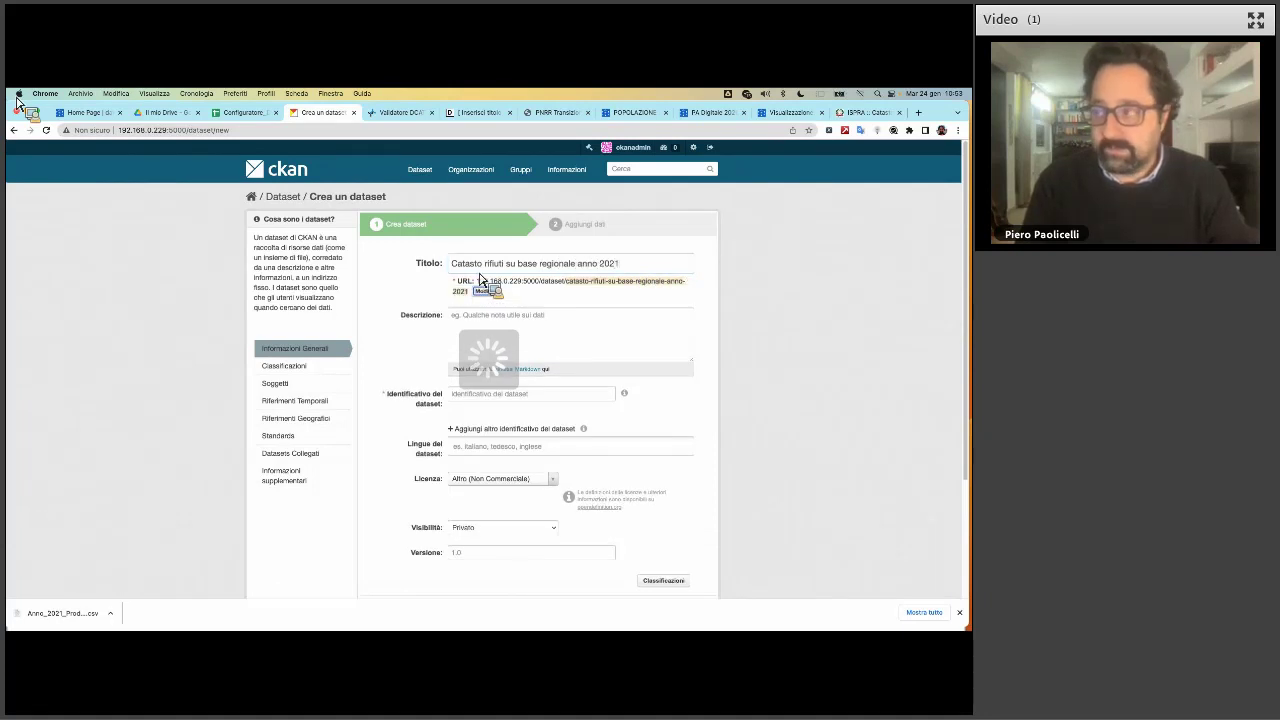
# Describe the dataset as "File con l'indicazione per colonne in Tonnellate, %"
pyautogui.press('Tab')
pyautogui.write('Fi')
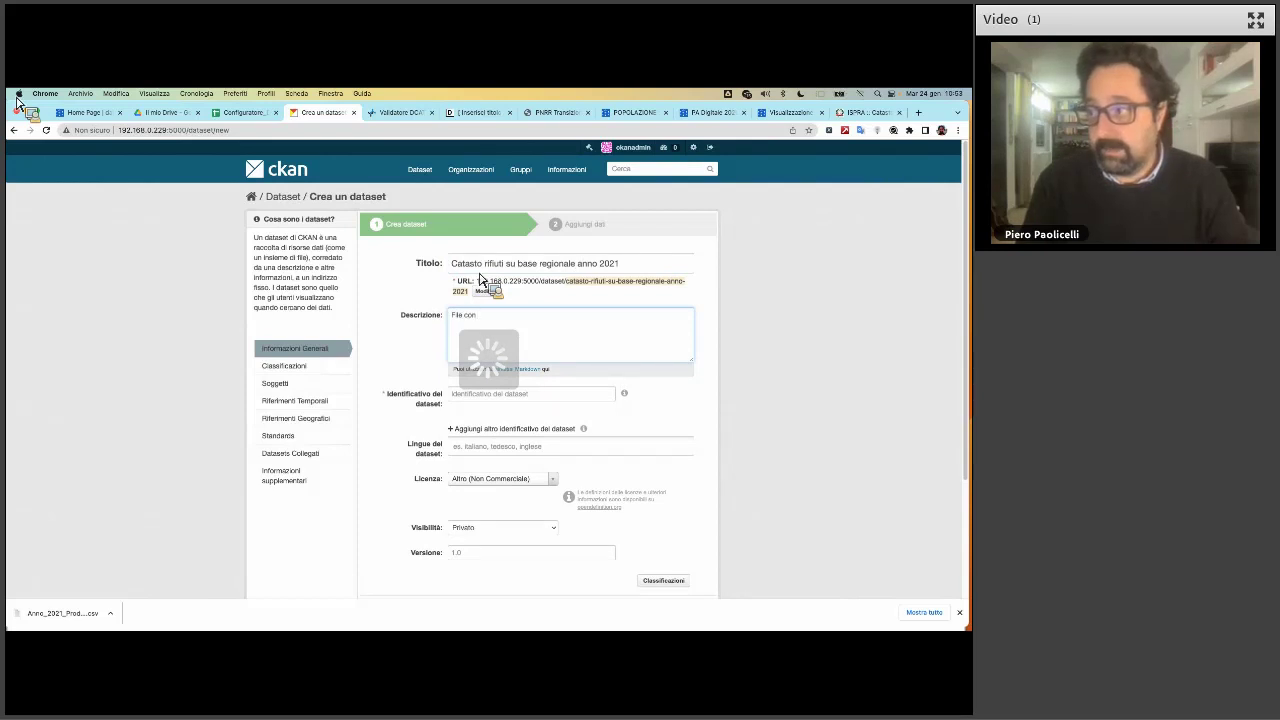
pyautogui.write("le con l'indicazione per colonne in Tonnellate, %")
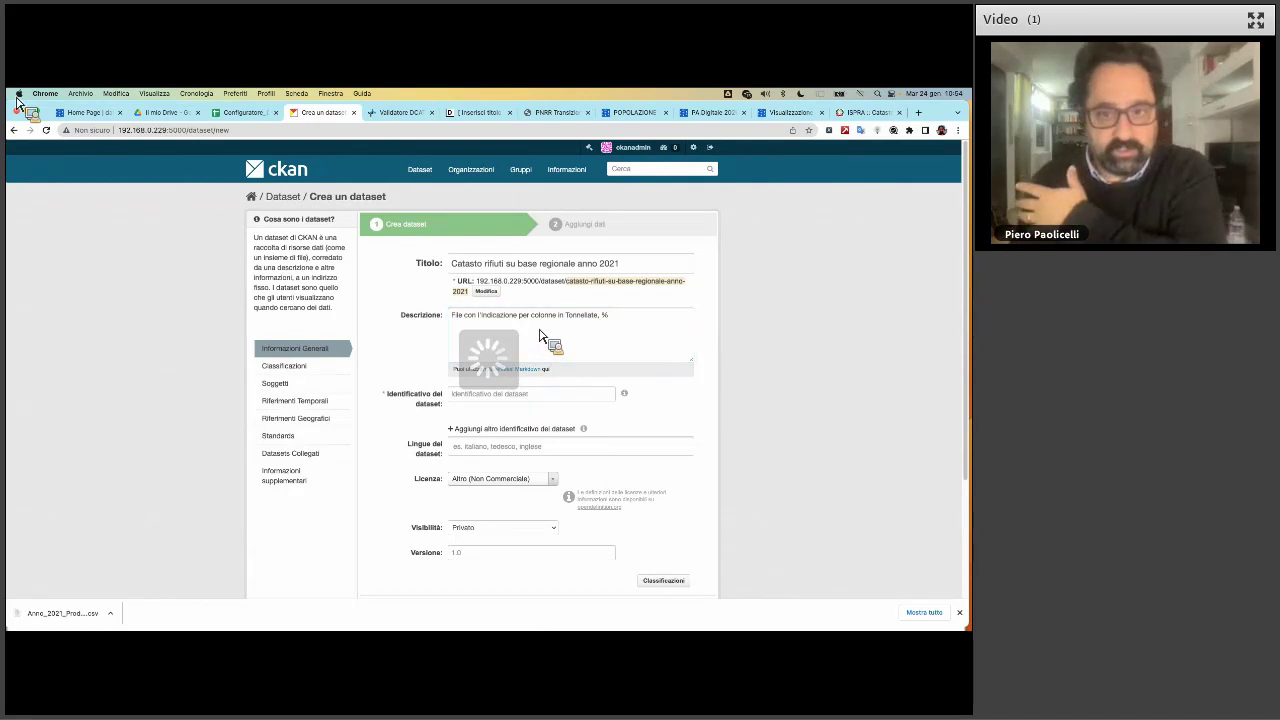
# Set the dataset identifier to "c_ee1:catasto-rifiuti-su-base-regionale-anno-2021", reusing the ending copied from the dataset URL
pyautogui.doubleClick(551, 294)
pyautogui.press('super+c')
pyautogui.moveTo(540, 300); pyautogui.dragTo(453, 305)
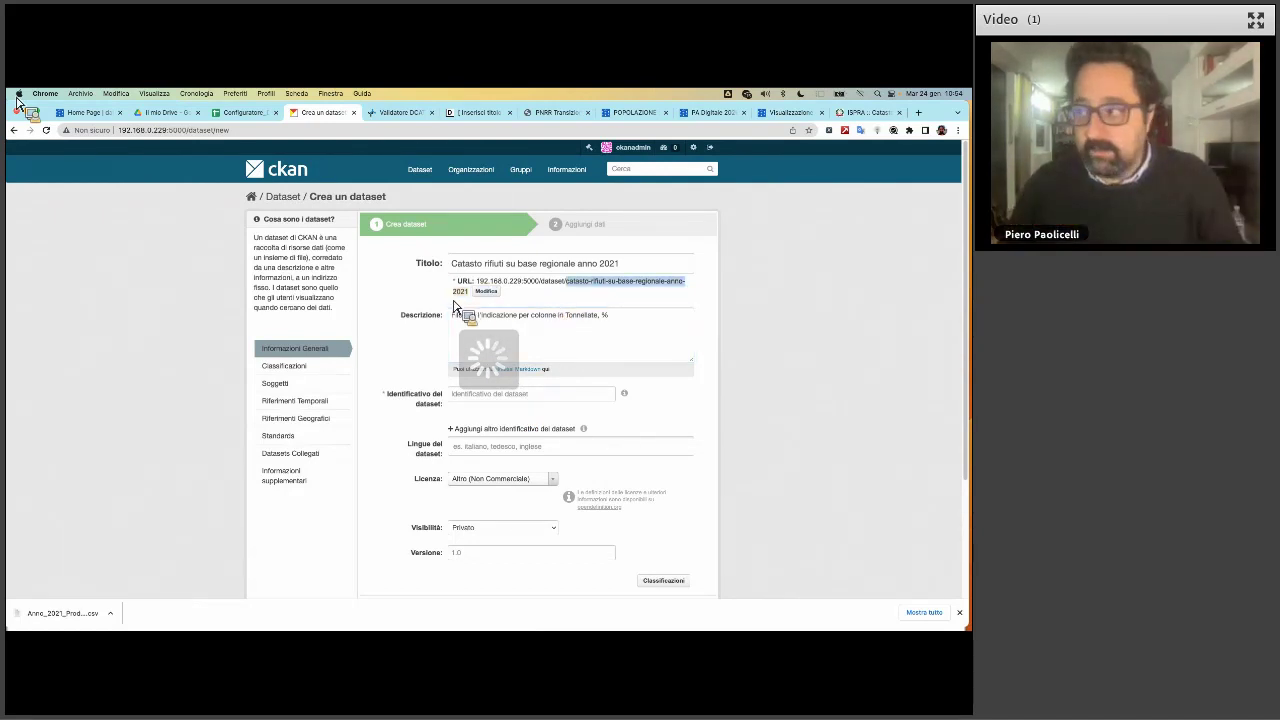
pyautogui.moveTo(453, 305); pyautogui.dragTo(478, 400)
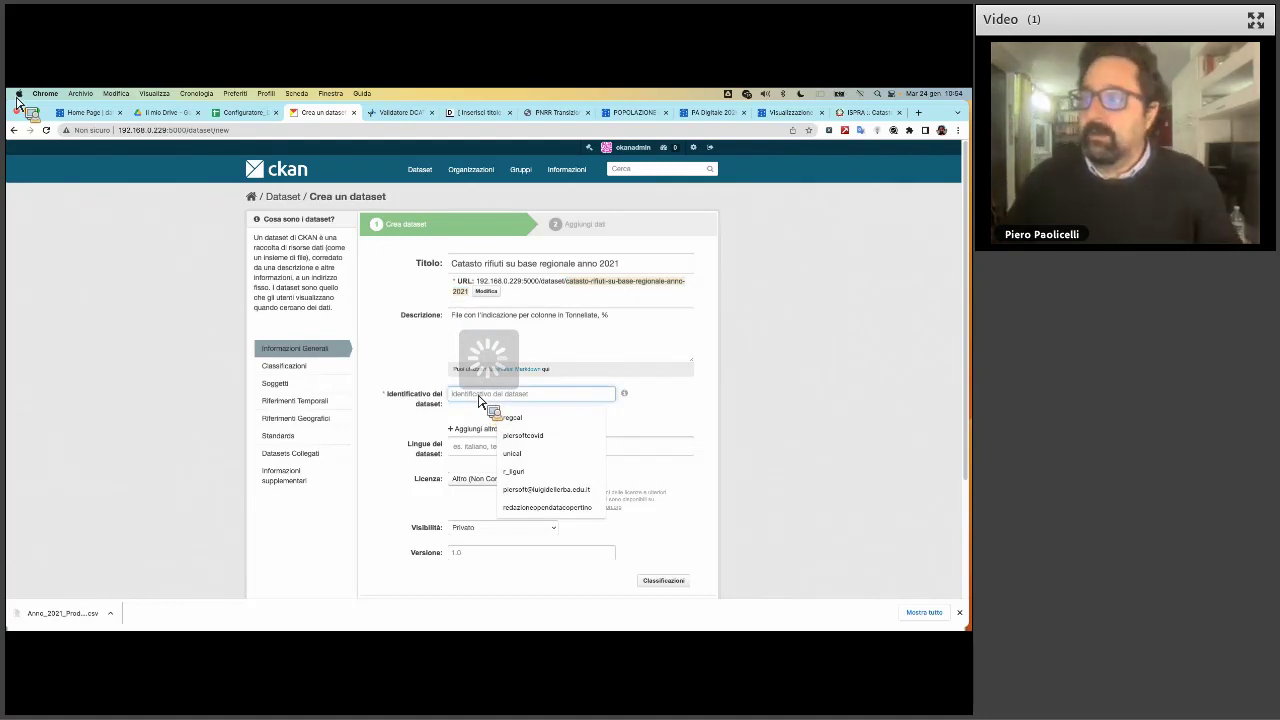
pyautogui.write('c')
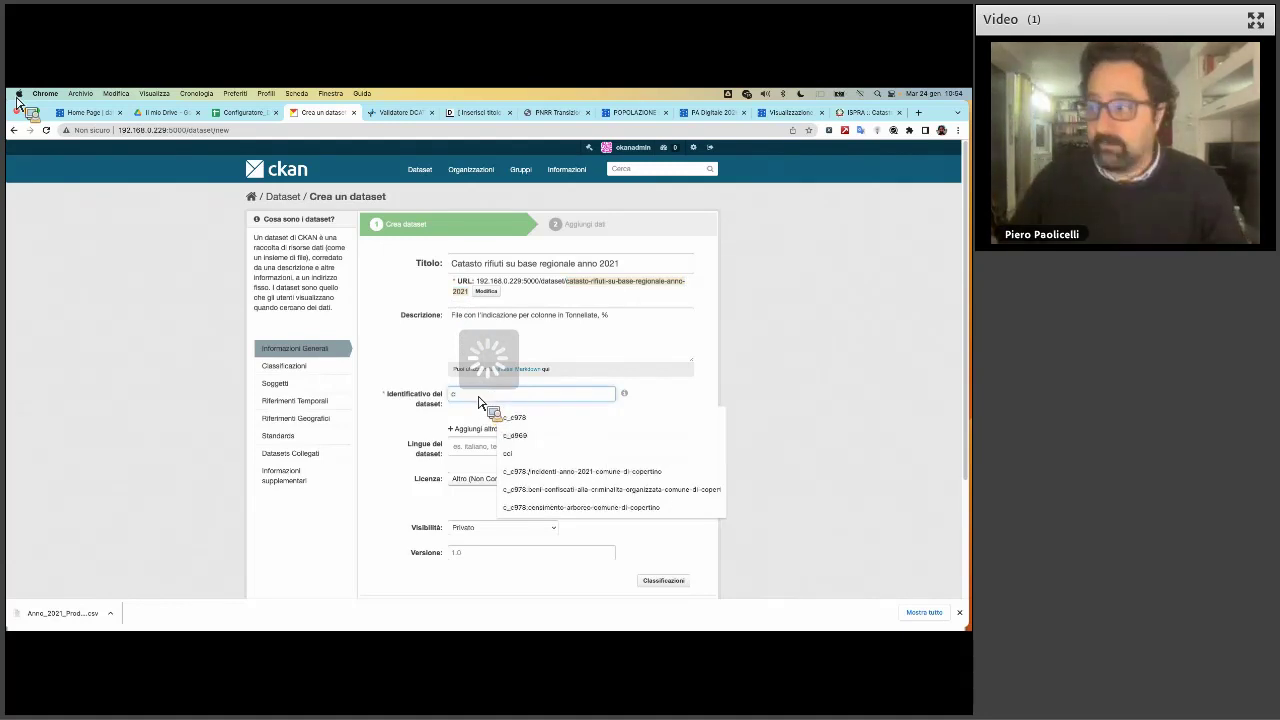
pyautogui.write('_ee1')
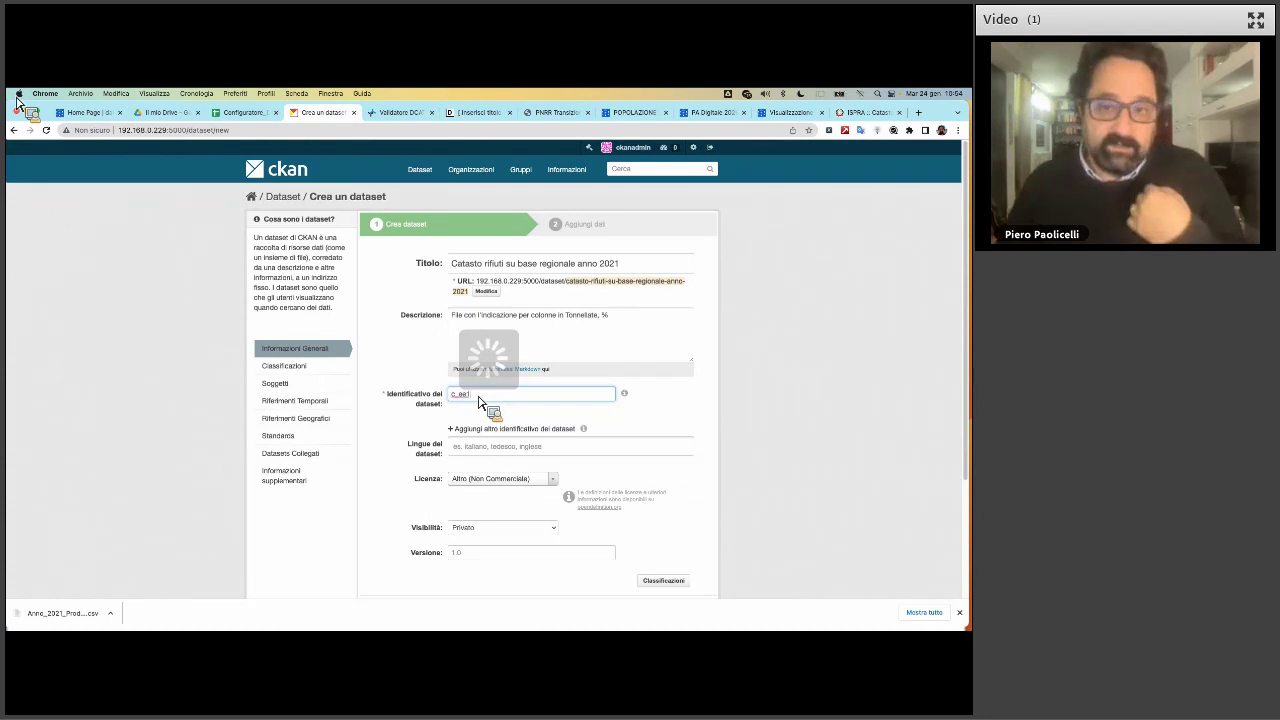
pyautogui.press('super+a')
pyautogui.write(':')
pyautogui.press('super+v')
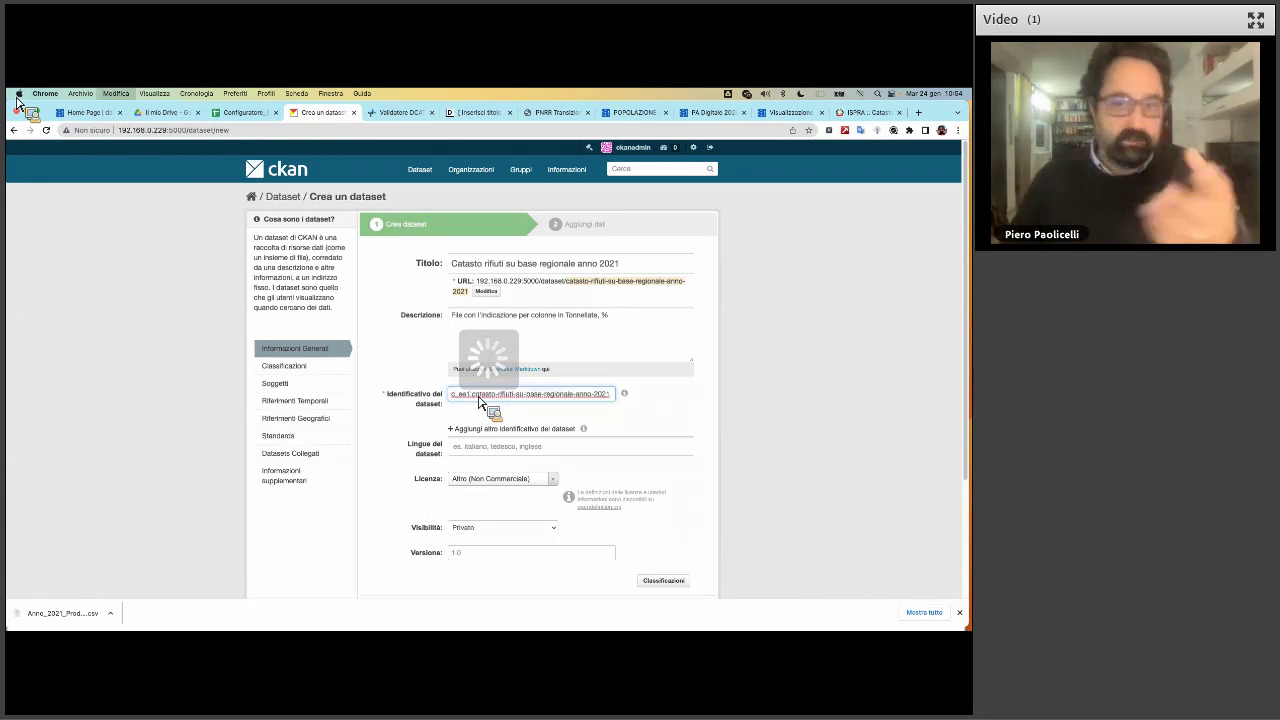
# Set the dataset's language to italiano and its licence to Creative Commons Attribuzione
pyautogui.click(578, 452)
pyautogui.write('i')
pyautogui.click(520, 478)
pyautogui.click(510, 486)
pyautogui.scroll(-1, 508, 470)
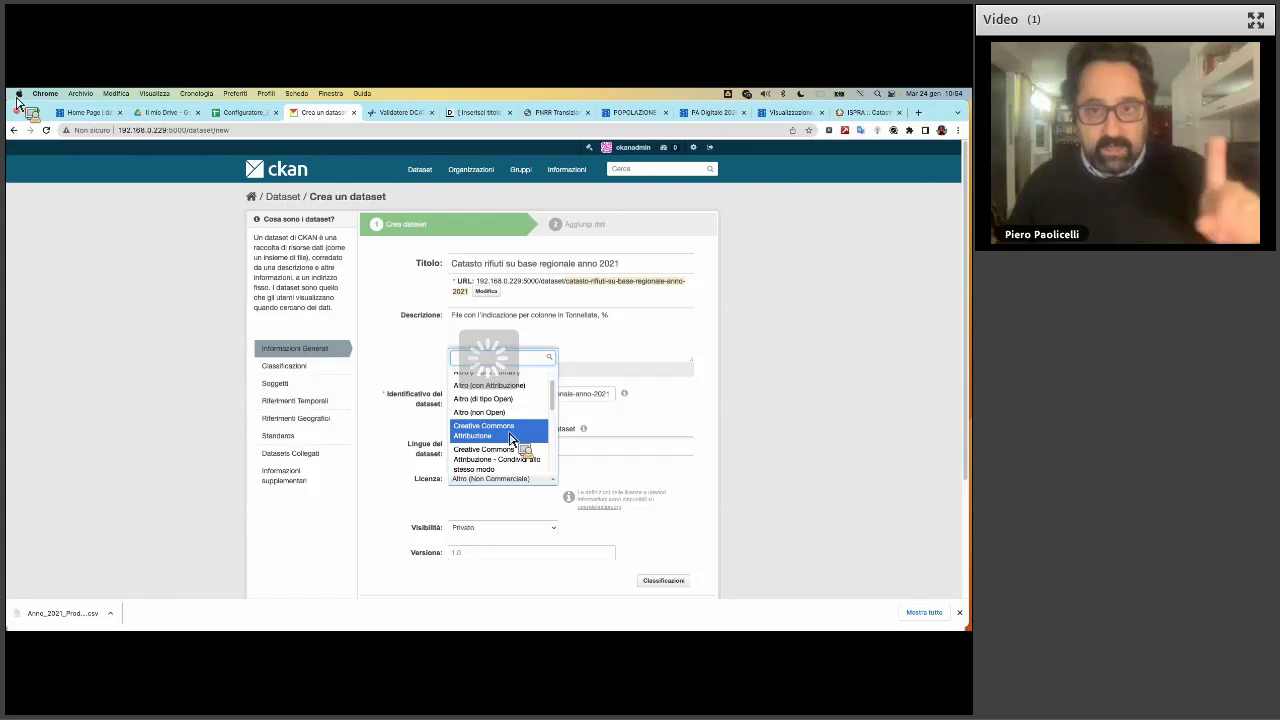
pyautogui.click(510, 438)
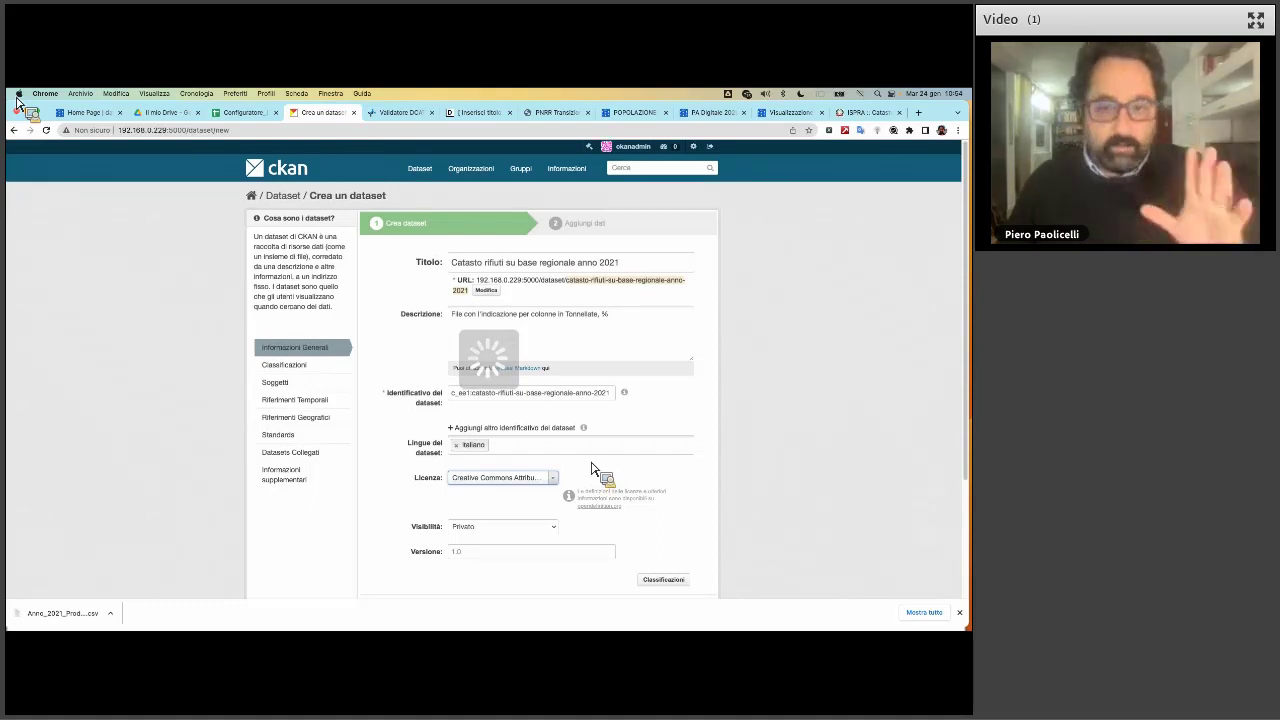
# Classify the dataset under the theme Ambiente with the subtheme "5206 politica dell'ambiente"
pyautogui.scroll(-1, 595, 470)
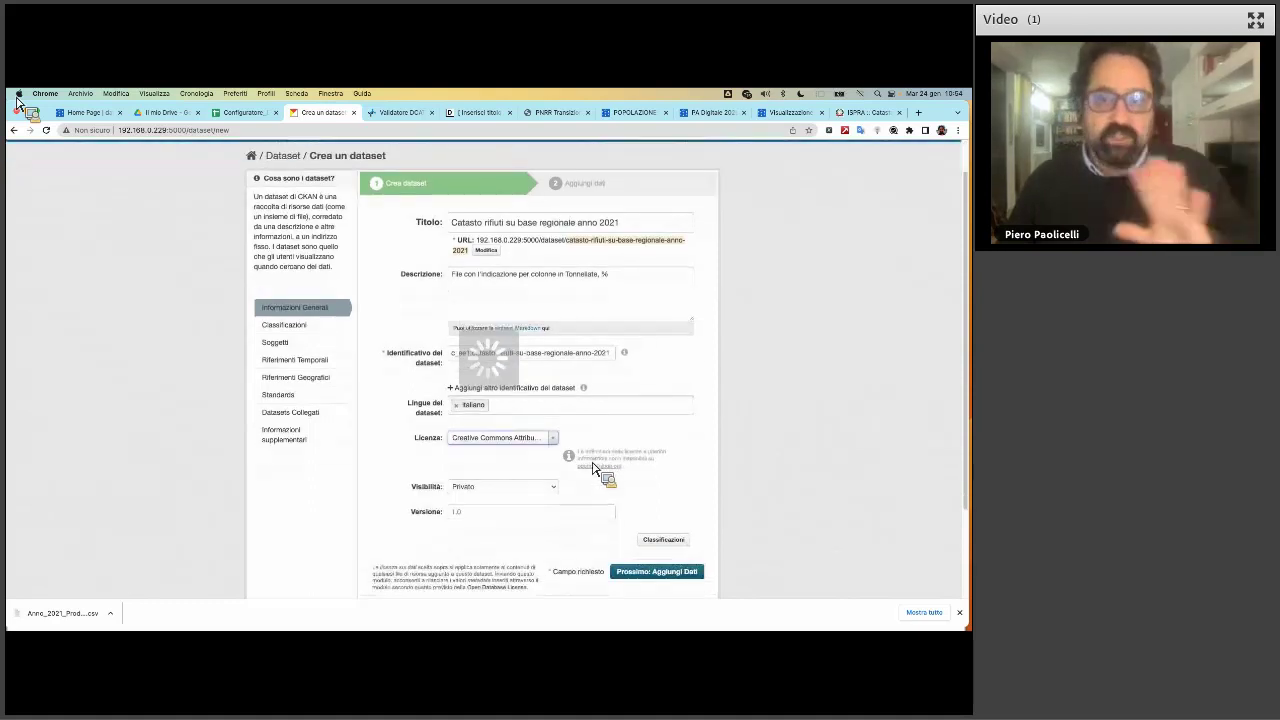
pyautogui.click(648, 538)
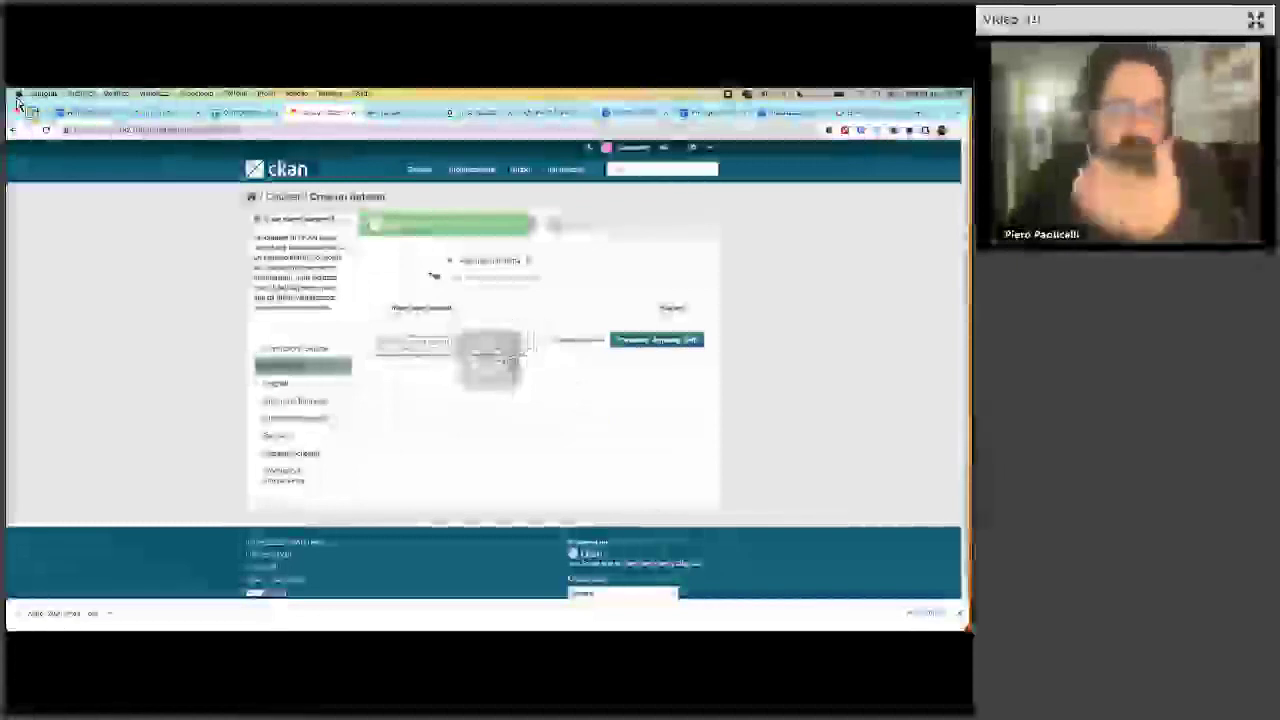
pyautogui.click(478, 280)
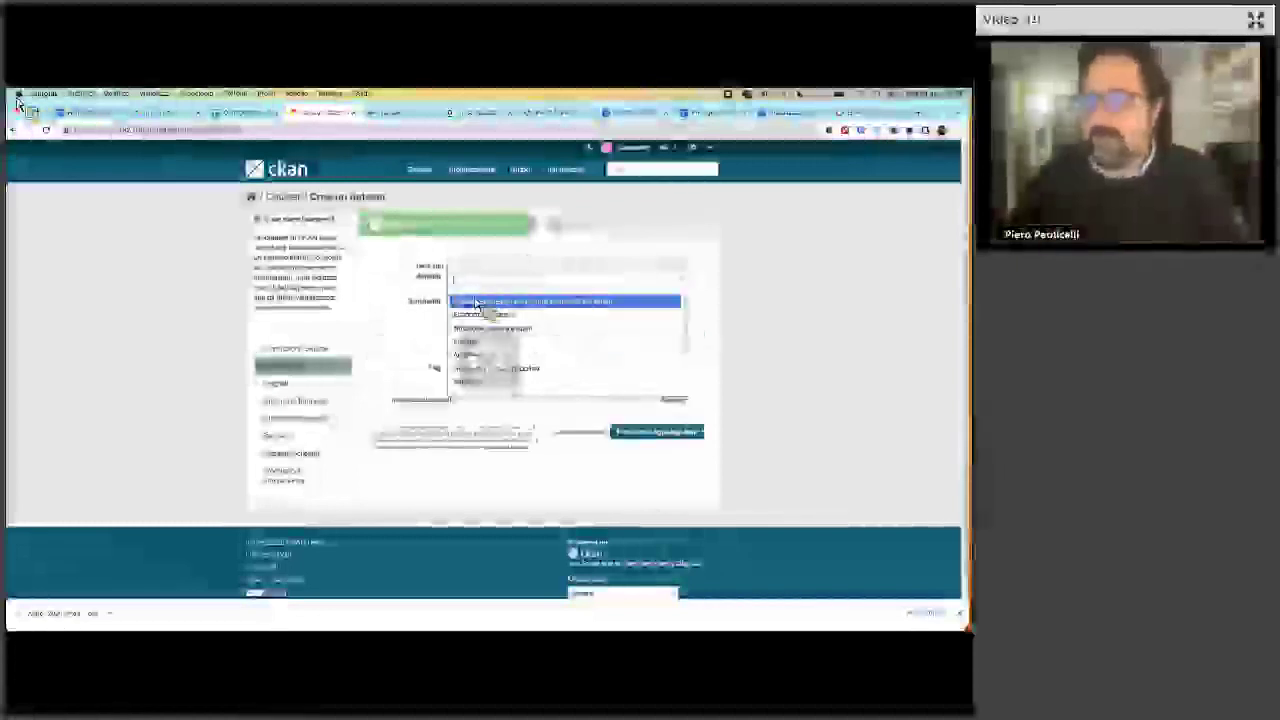
pyautogui.click(488, 354)
pyautogui.click(481, 316)
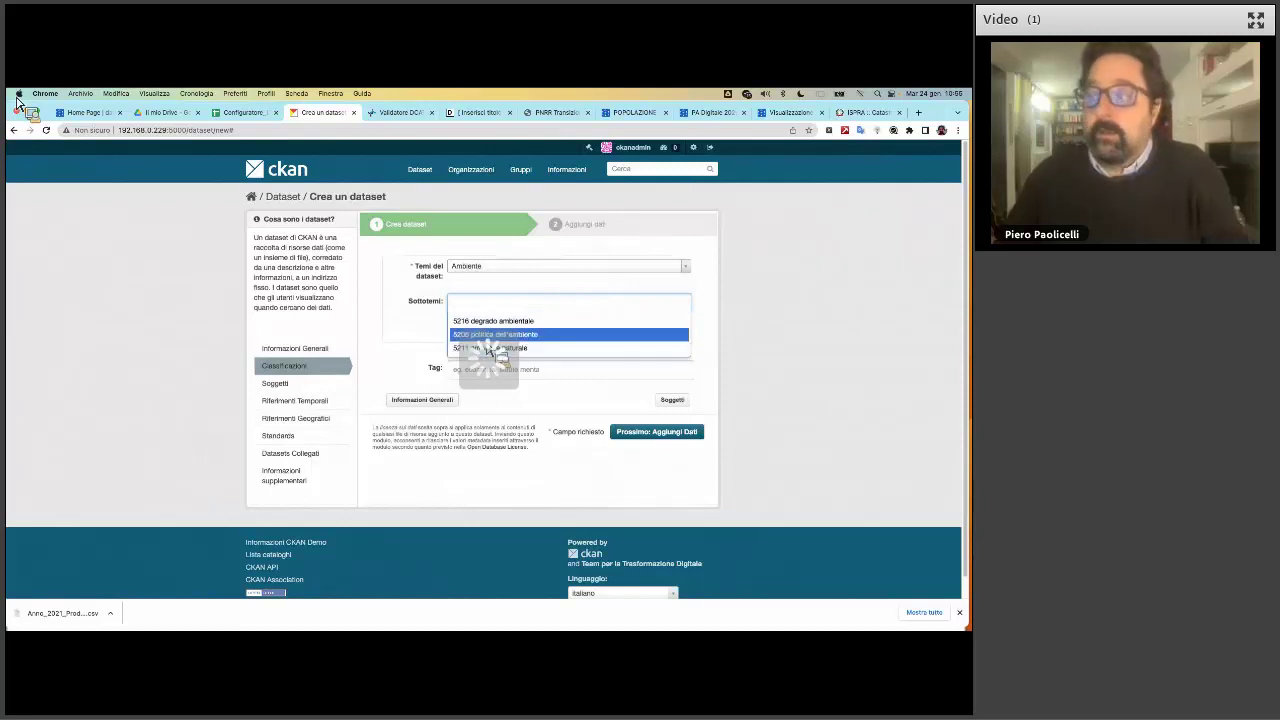
pyautogui.click(490, 336)
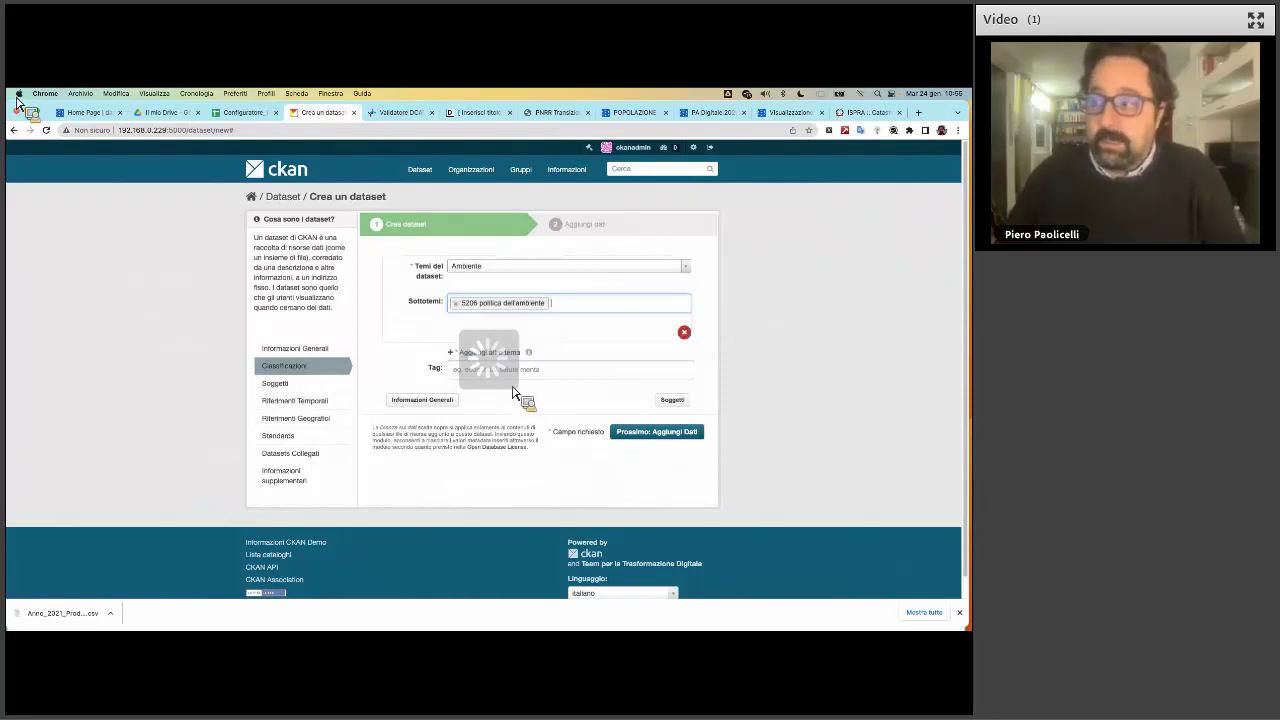
# Add the tag "rifiuti" to the dataset
pyautogui.click(507, 383)
pyautogui.write('ri')
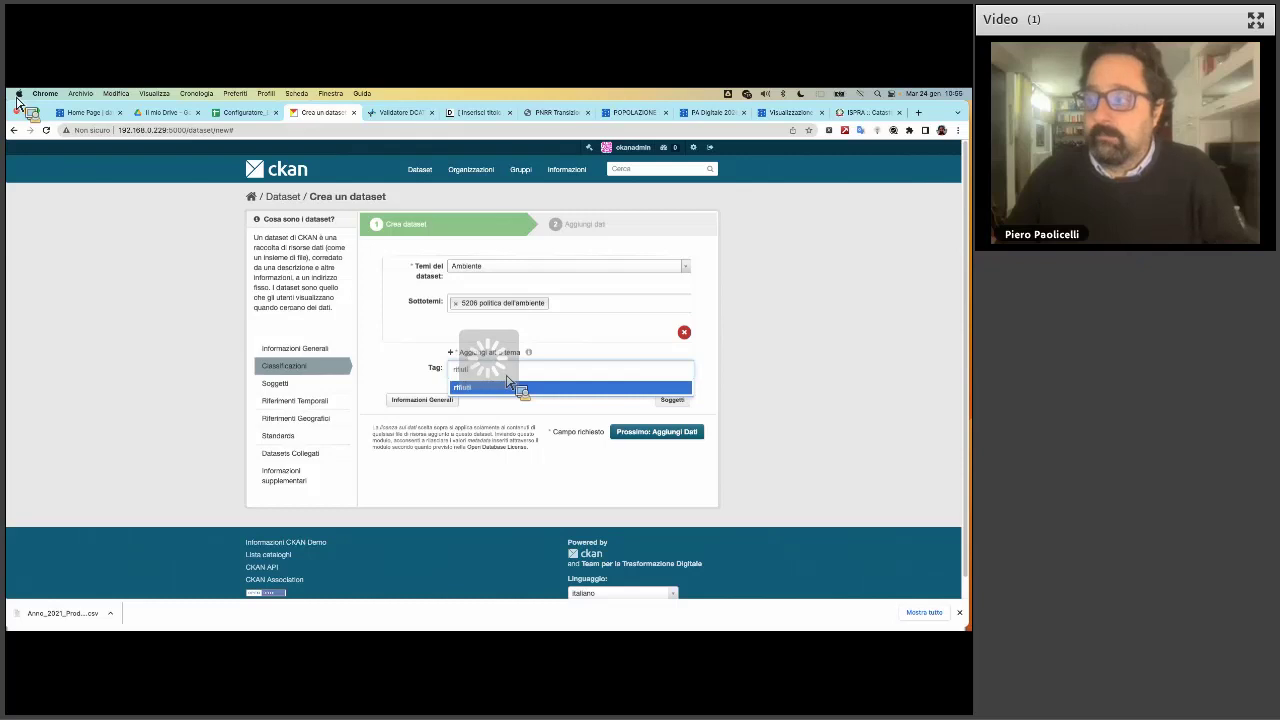
pyautogui.write('fiuti')
pyautogui.press('Return')
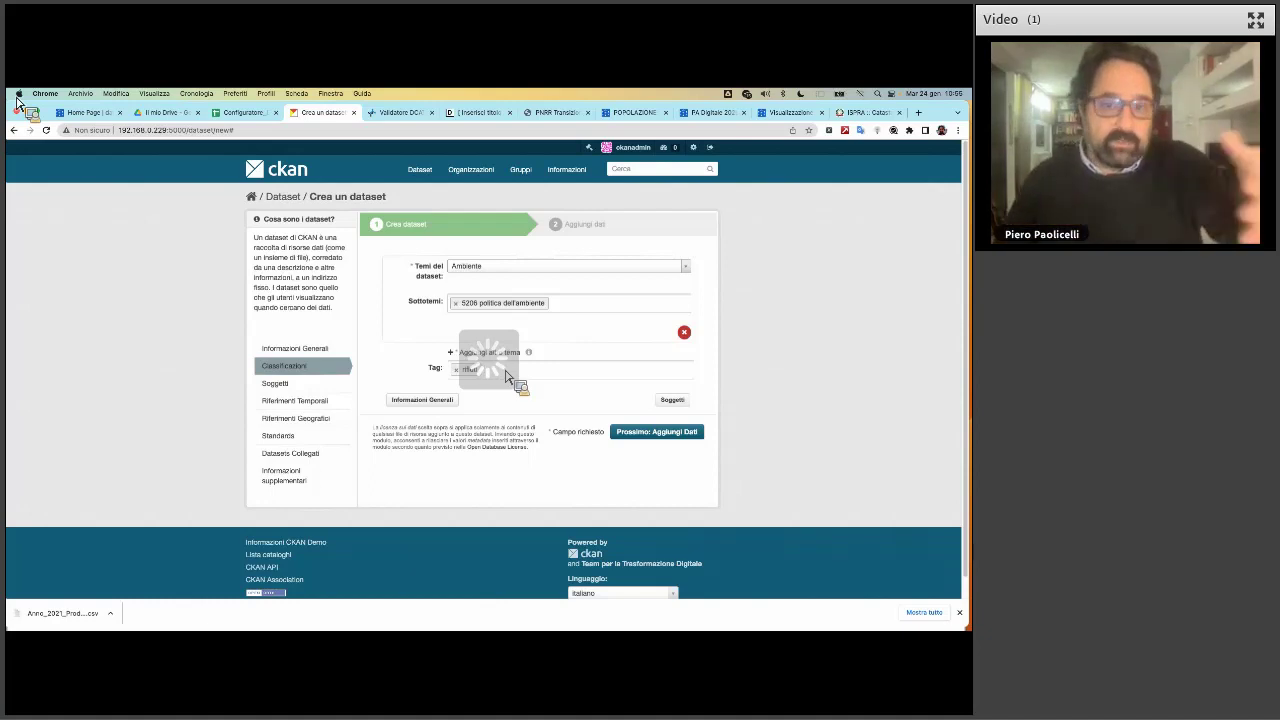
# Assign the dataset to the organisation Comune di Bugliano and enter "Redazione OD" as its publisher with the corresponding IPA code
pyautogui.click(670, 400)
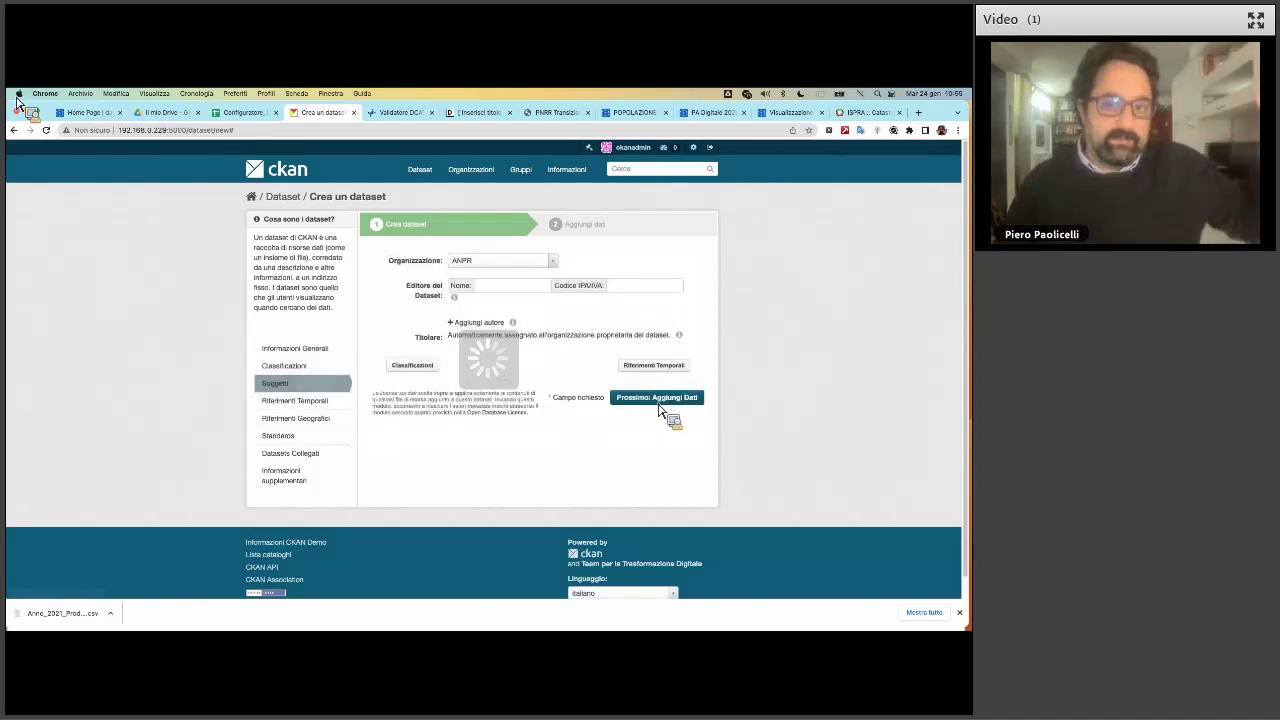
pyautogui.click(505, 260)
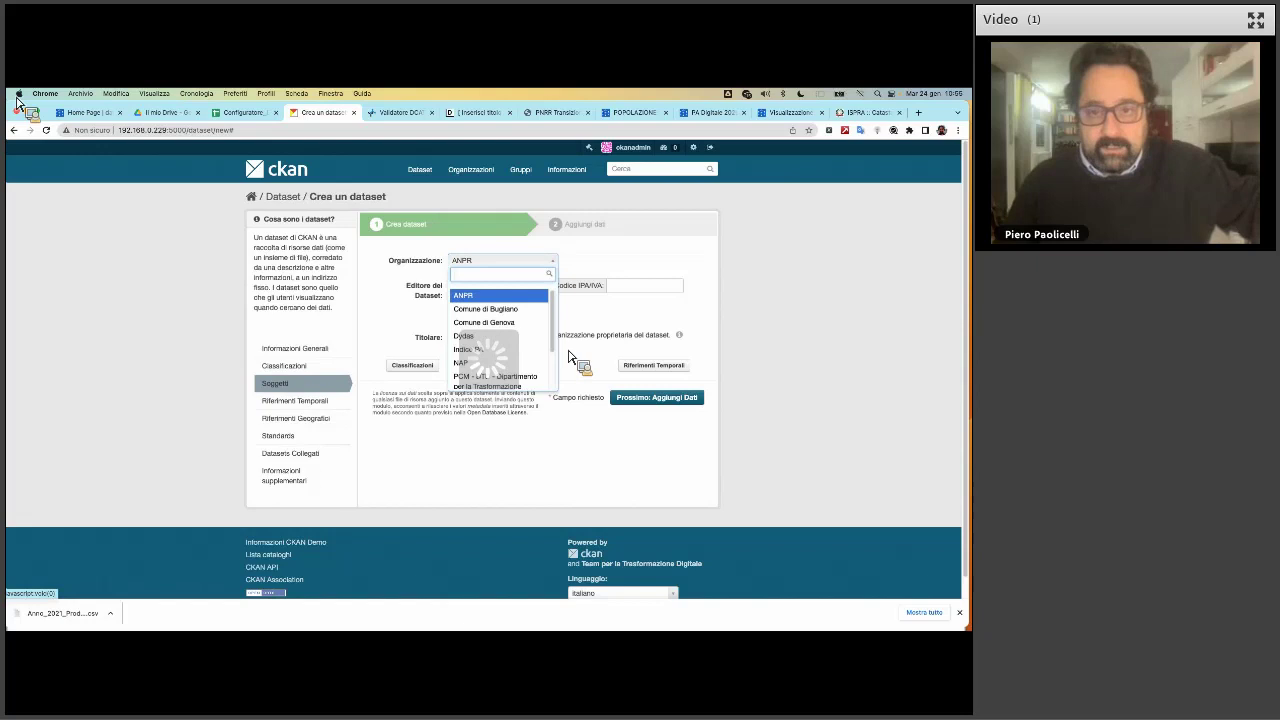
pyautogui.click(500, 309)
pyautogui.click(512, 287)
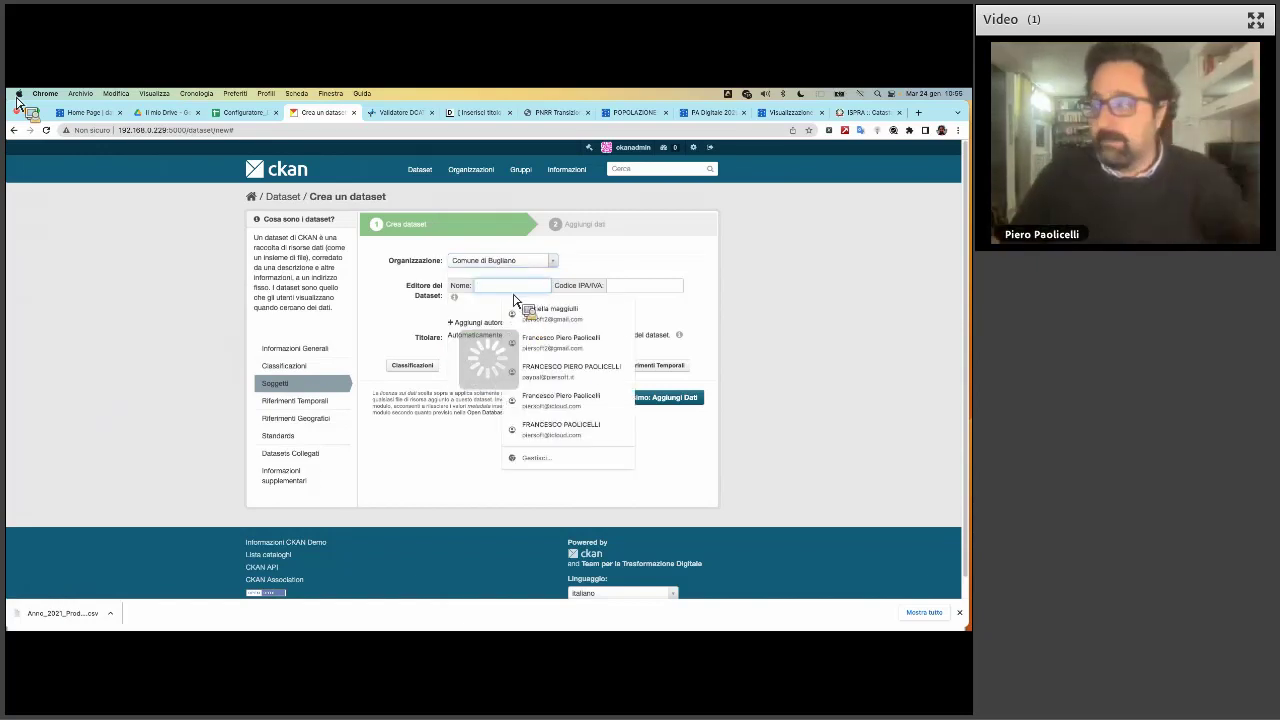
pyautogui.write('Redo')
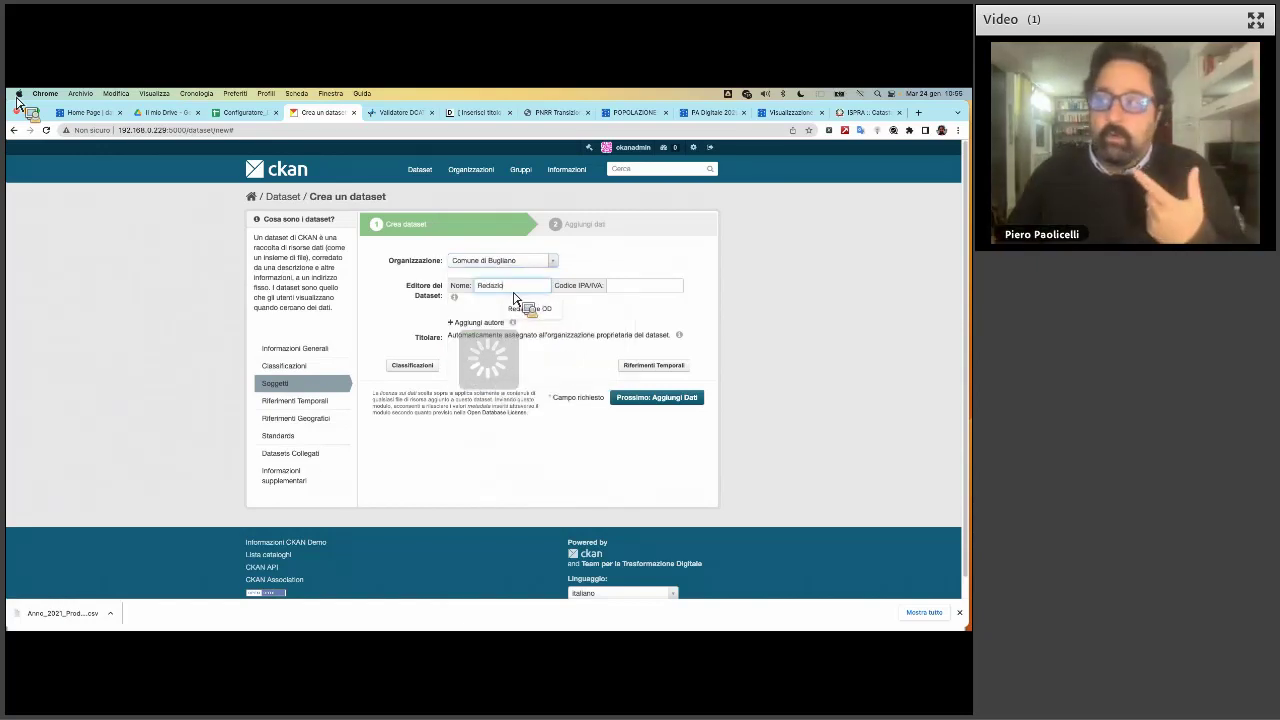
pyautogui.click(528, 308)
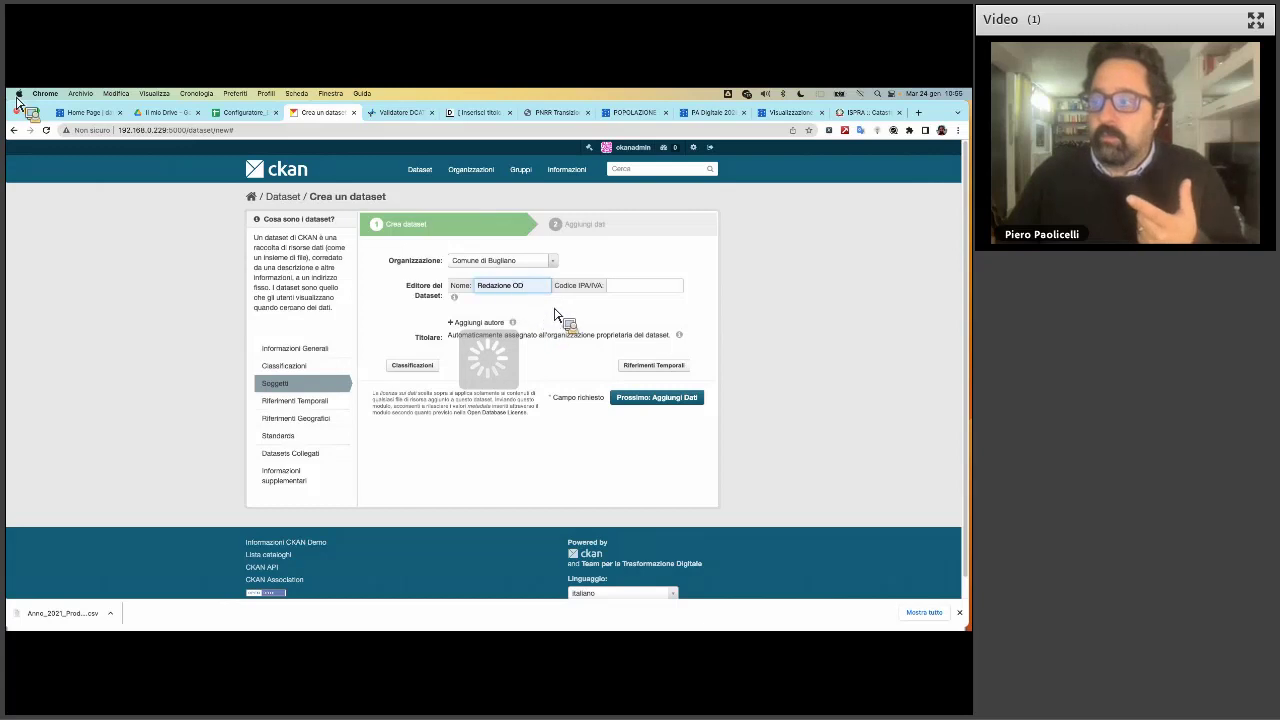
pyautogui.click(620, 288)
pyautogui.write('c_ee')
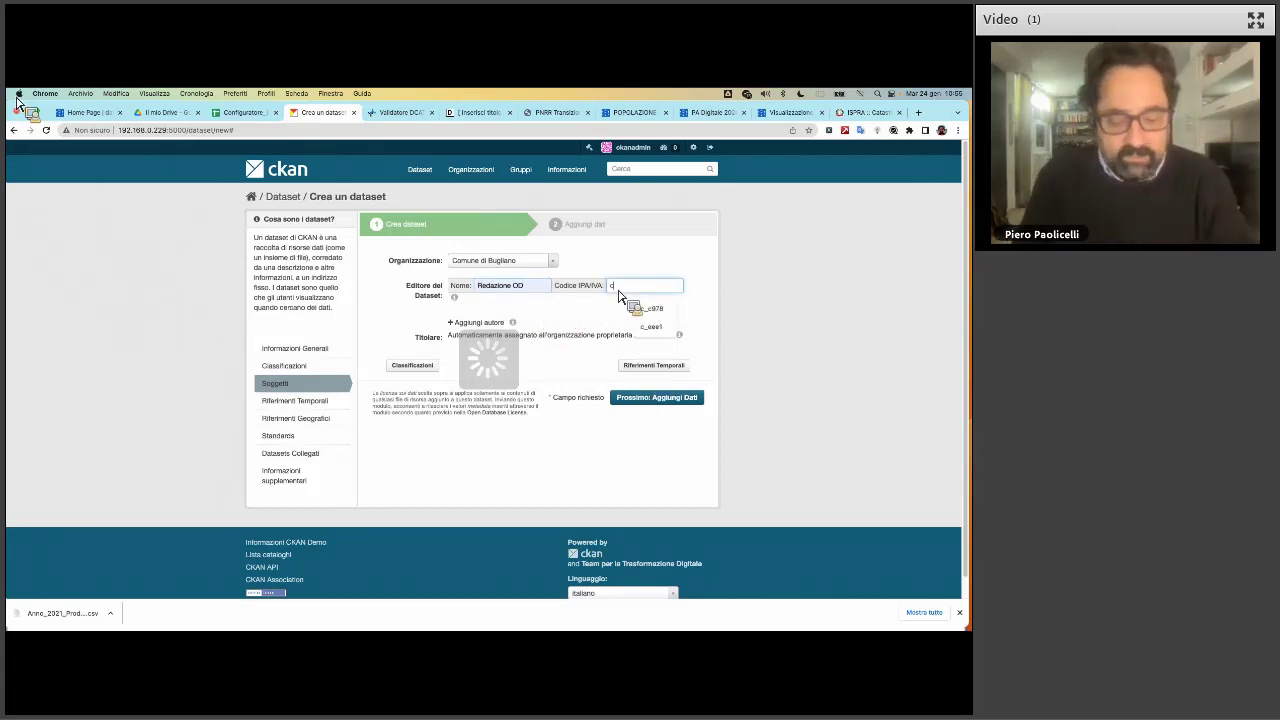
# In the temporal references, set the modification date to 24/01/2023 and the update frequency to "mai"
pyautogui.click(660, 366)
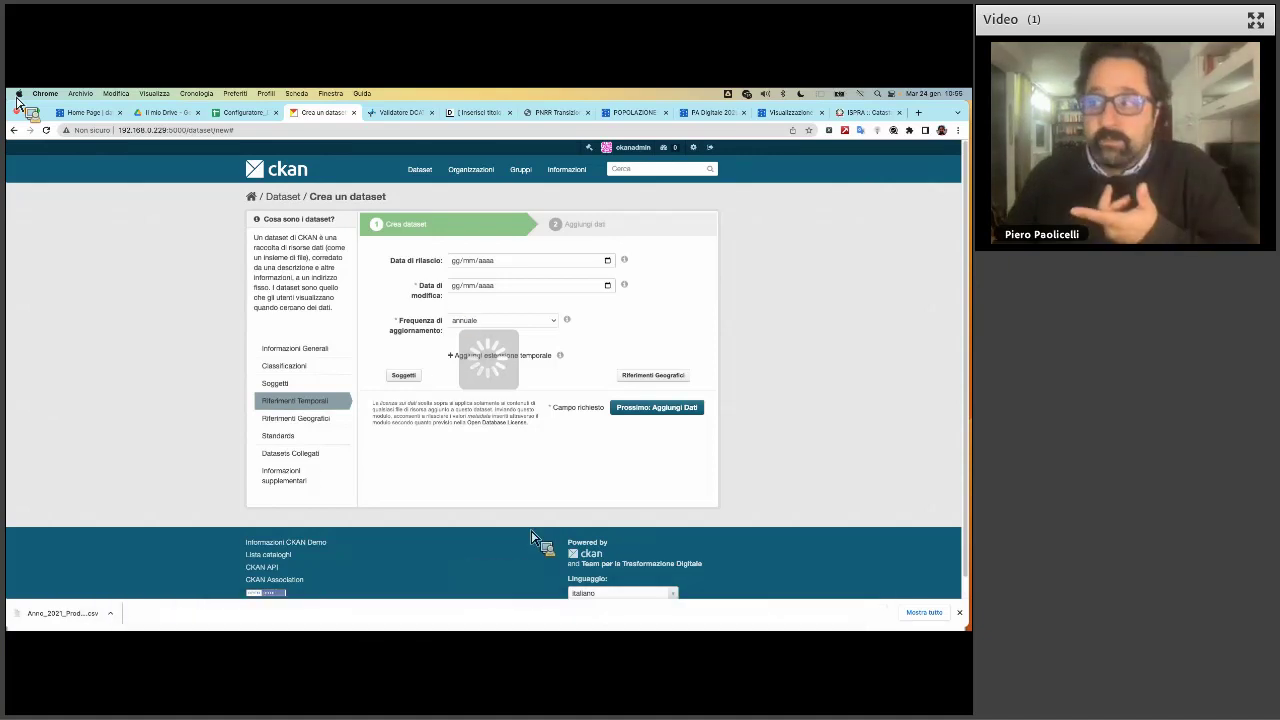
pyautogui.click(460, 289)
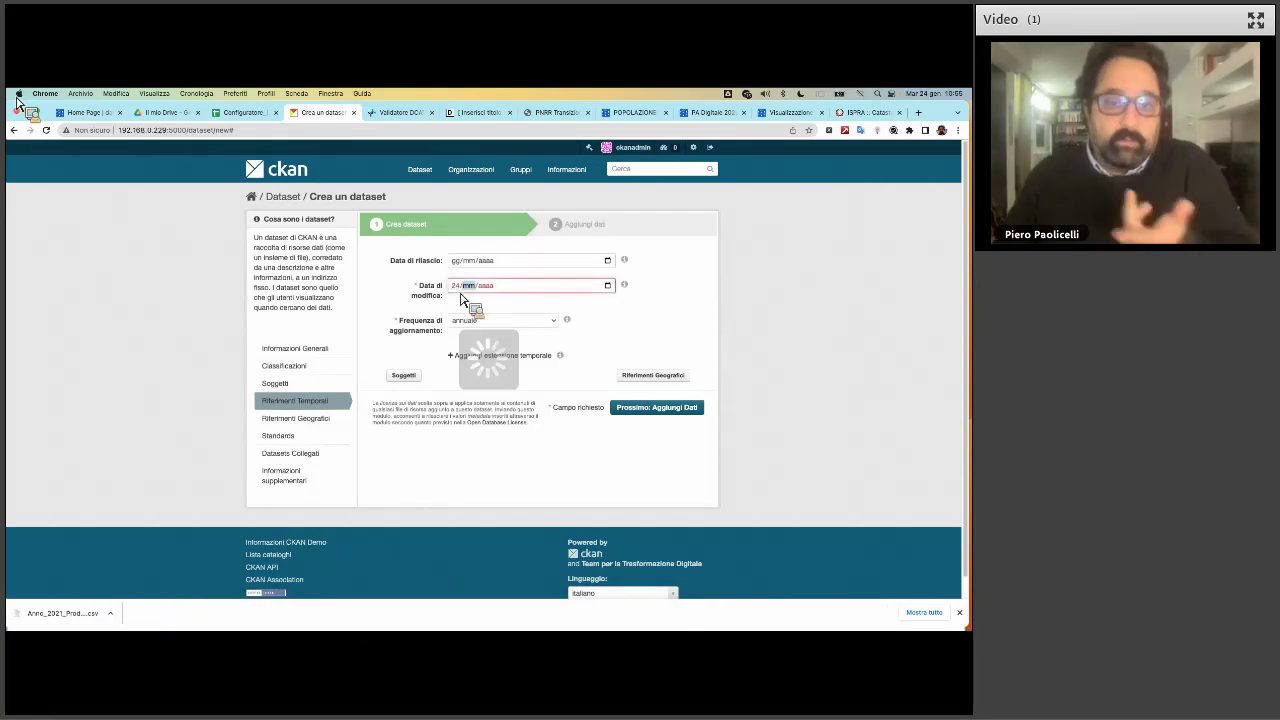
pyautogui.write('01/02023')
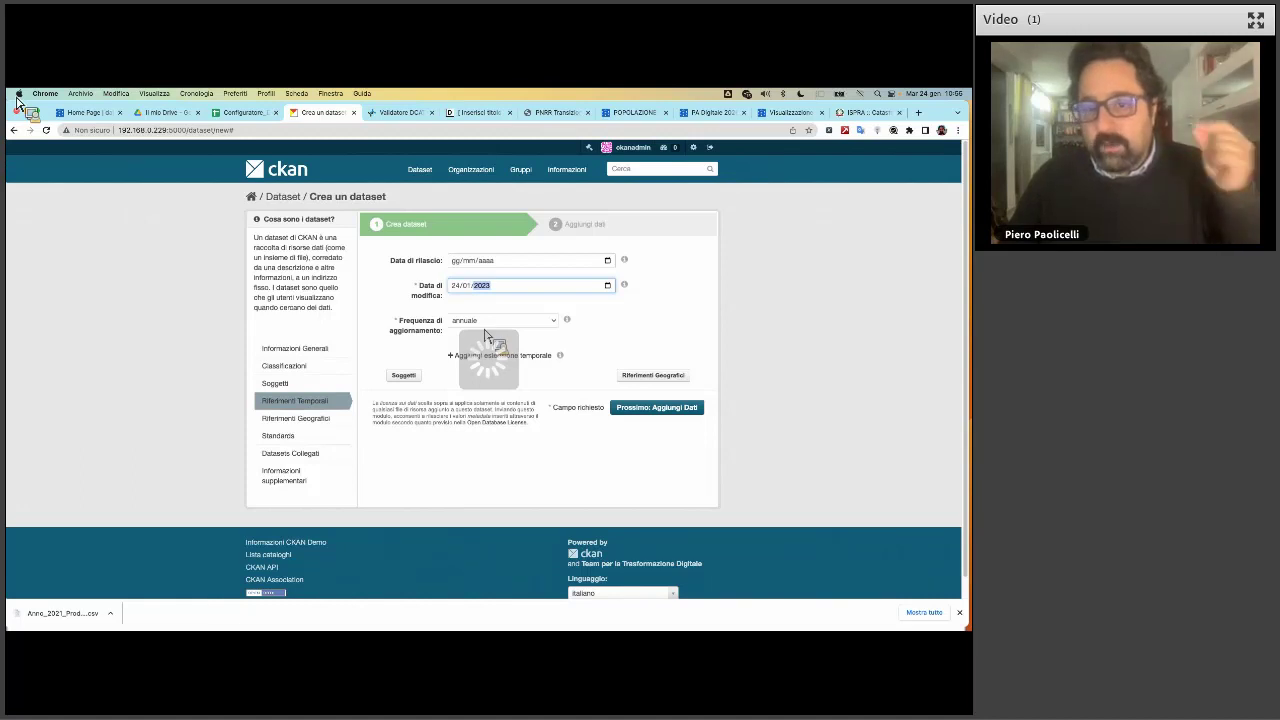
pyautogui.click(486, 322)
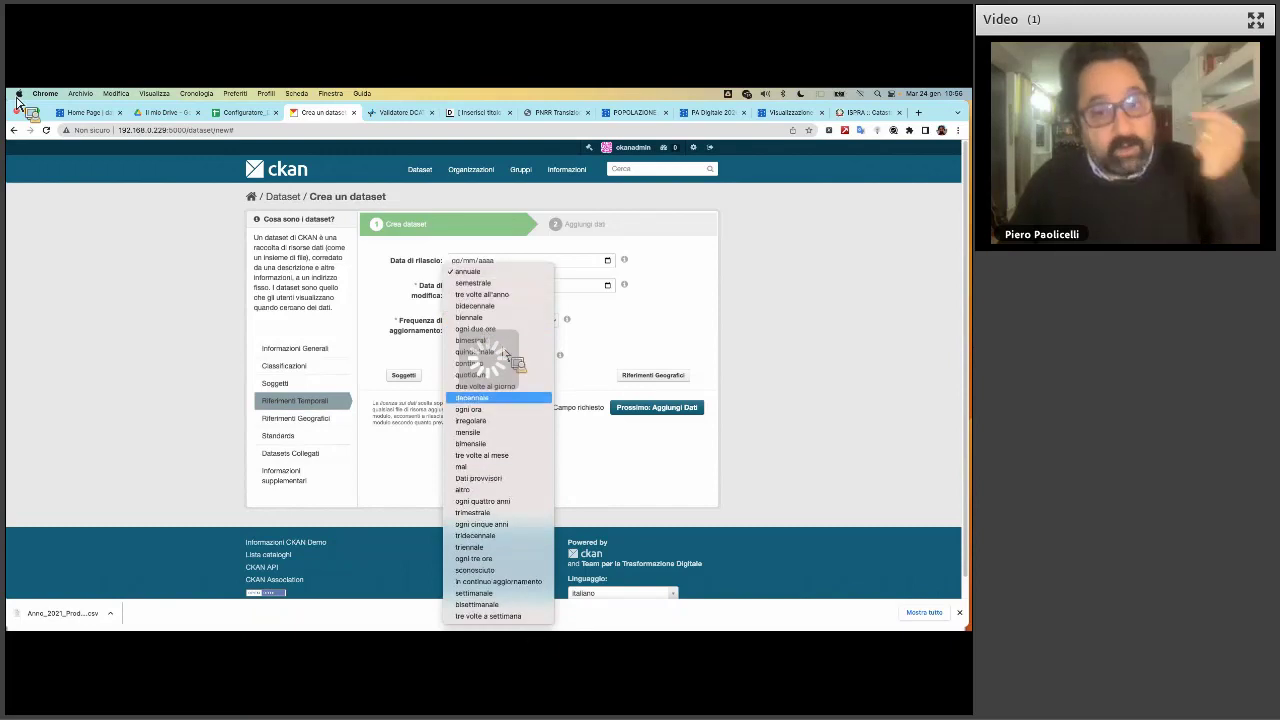
pyautogui.click(488, 467)
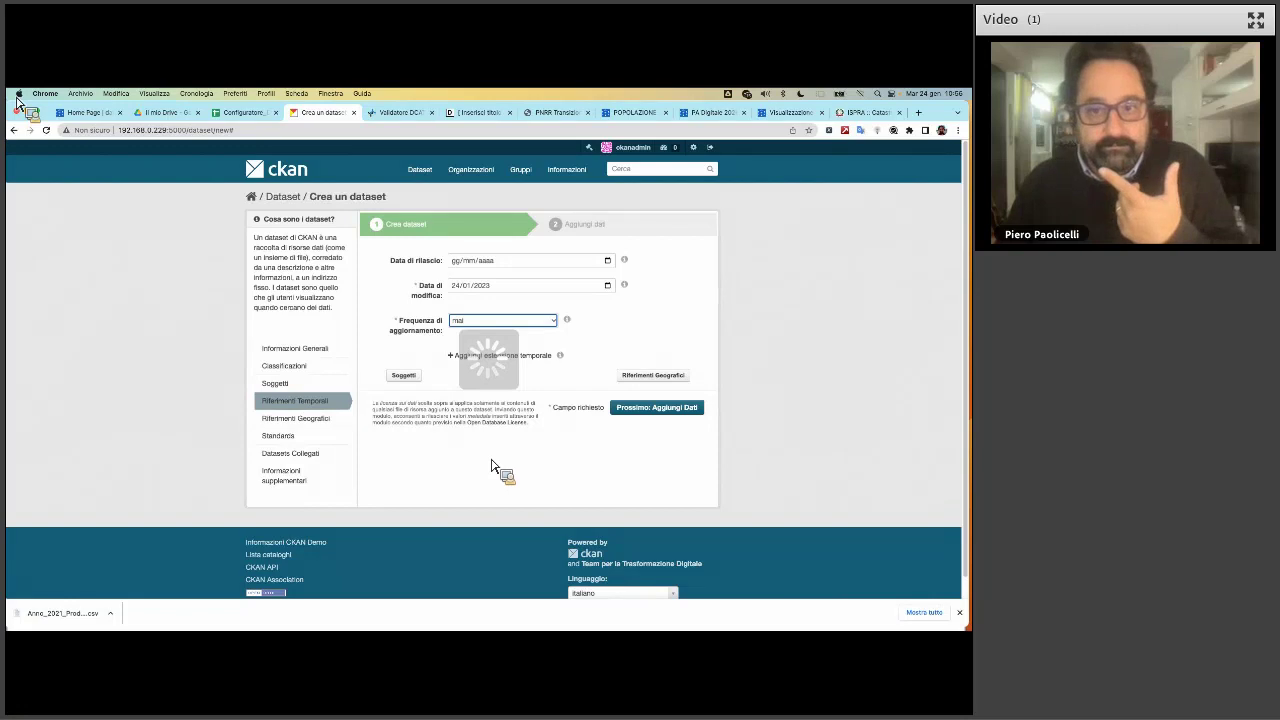
# Leave the geographic, standards, linked-dataset and supplementary sections empty and proceed to adding the dataset's resource
pyautogui.click(648, 377)
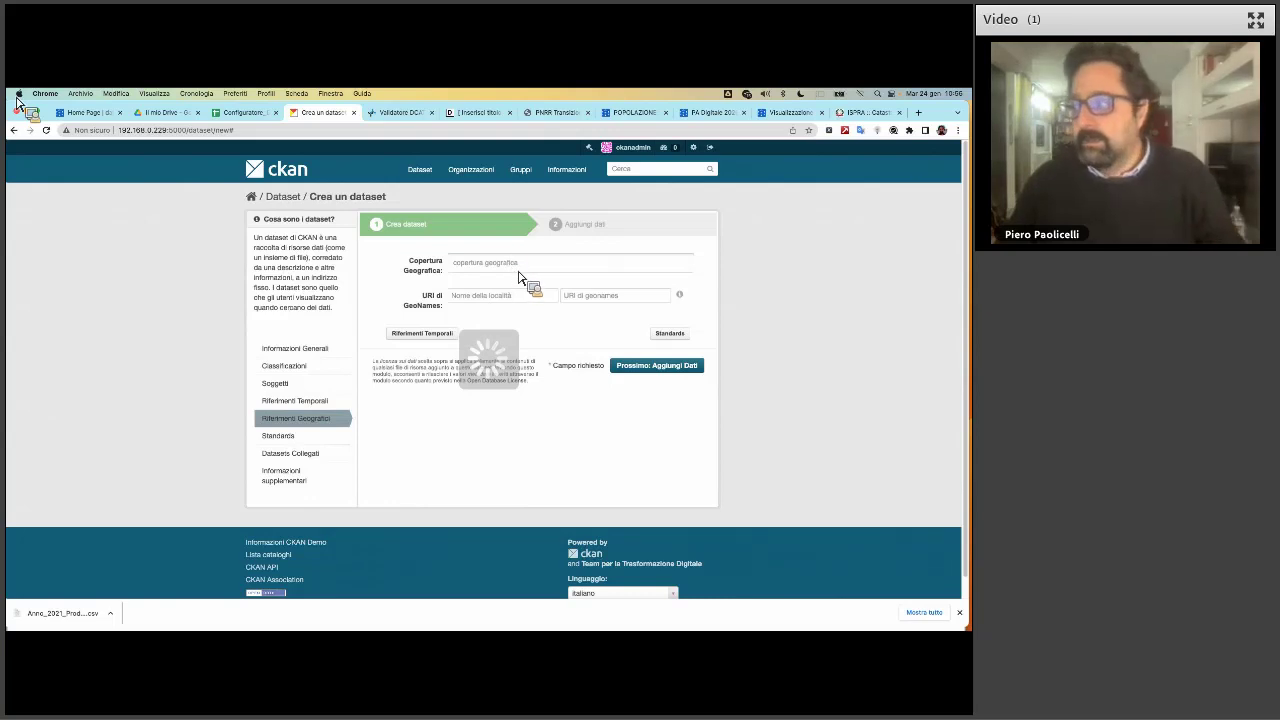
pyautogui.click(667, 337)
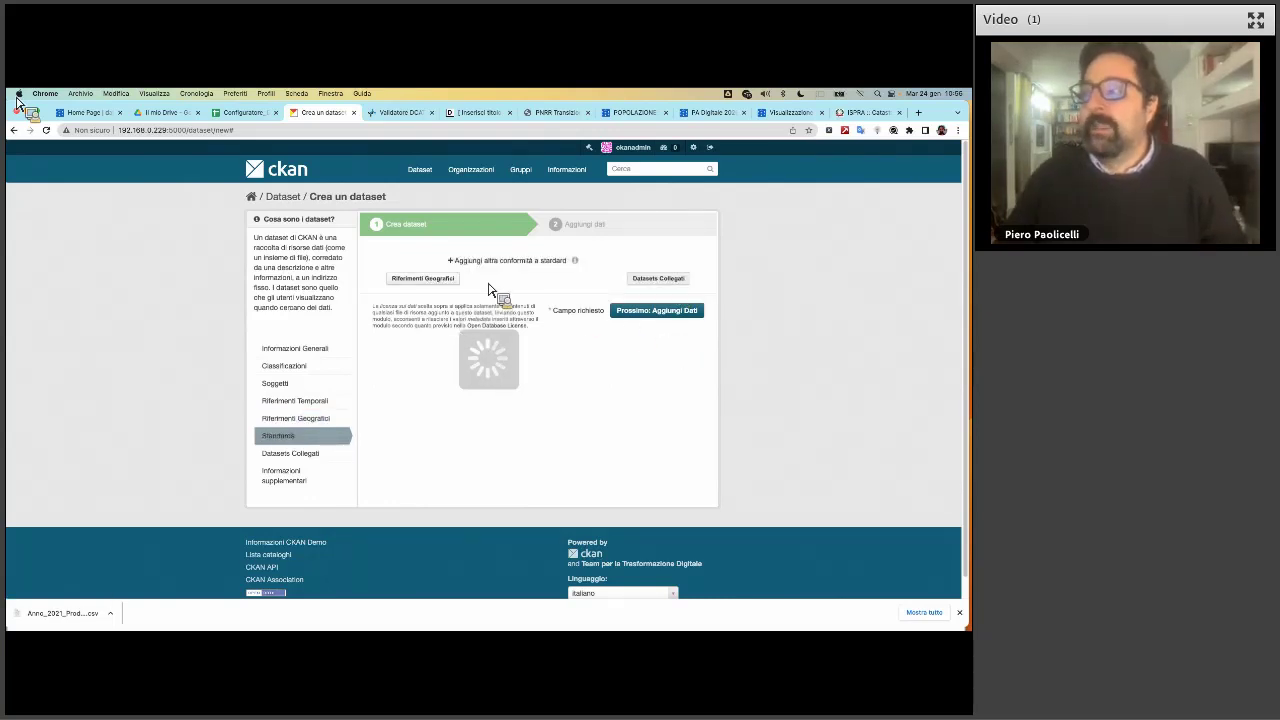
pyautogui.click(657, 279)
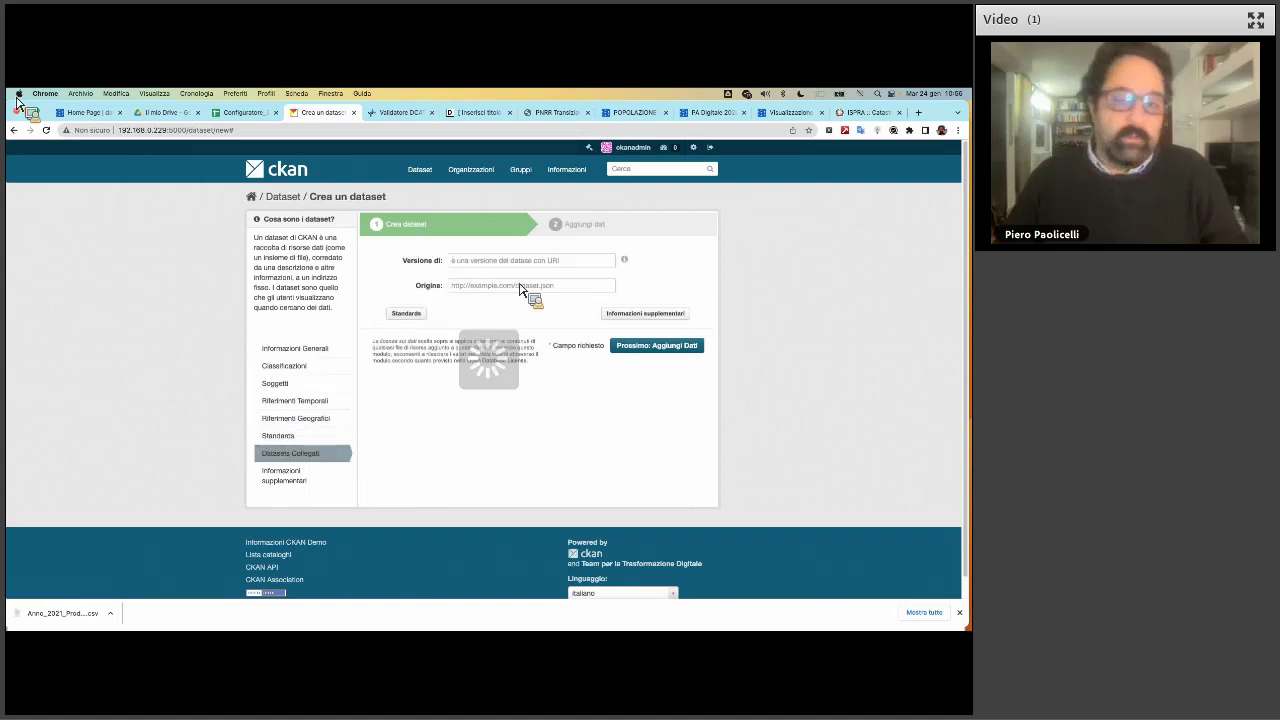
pyautogui.click(621, 320)
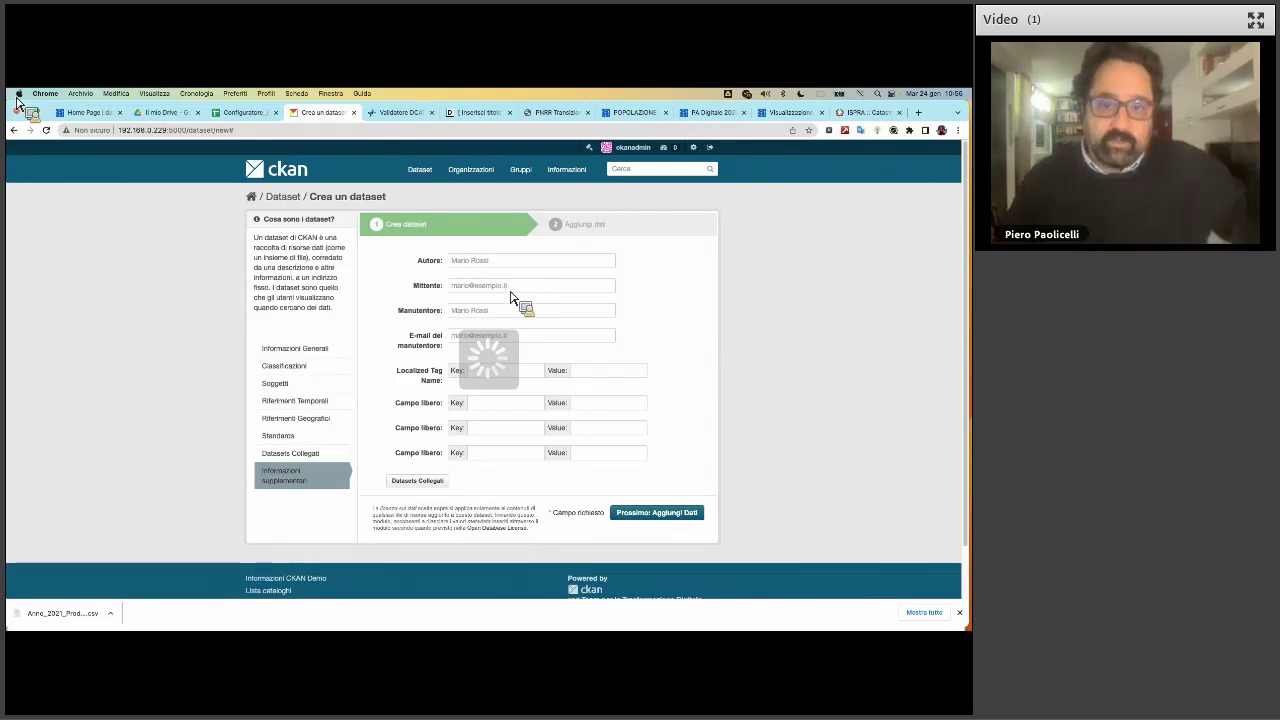
pyautogui.click(656, 520)
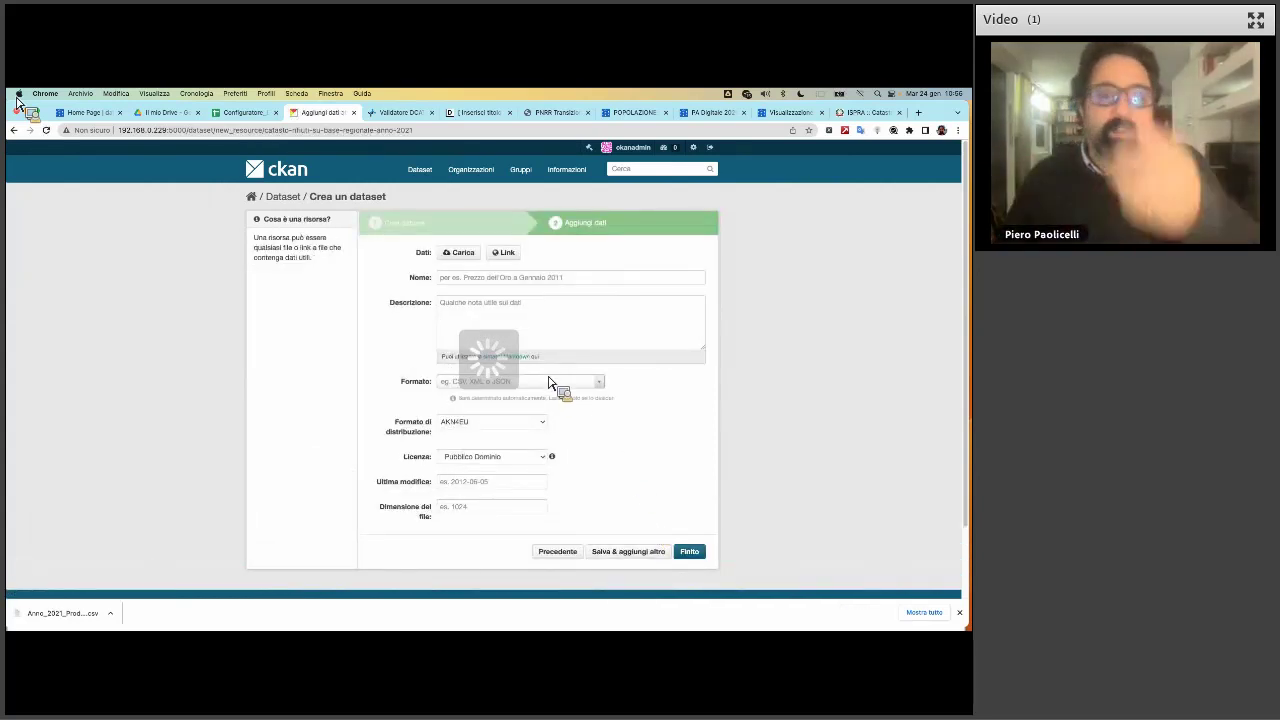
pyautogui.click(460, 254)
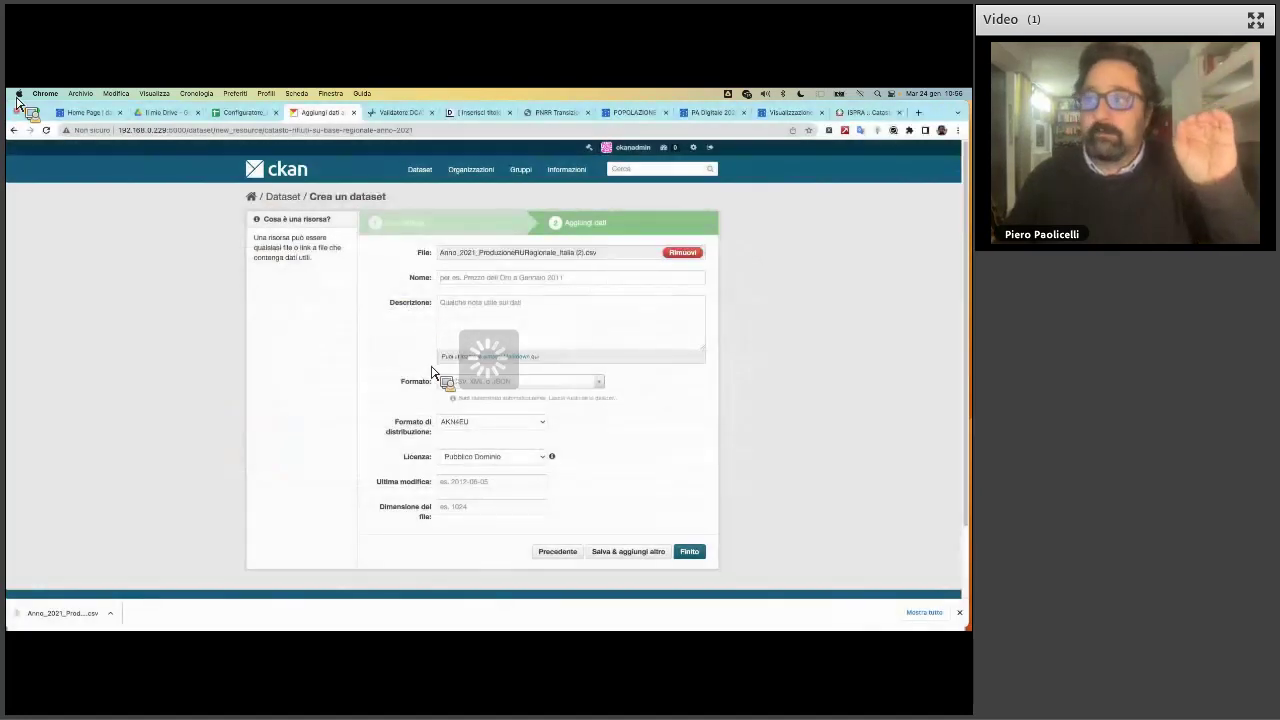
pyautogui.click(683, 253)
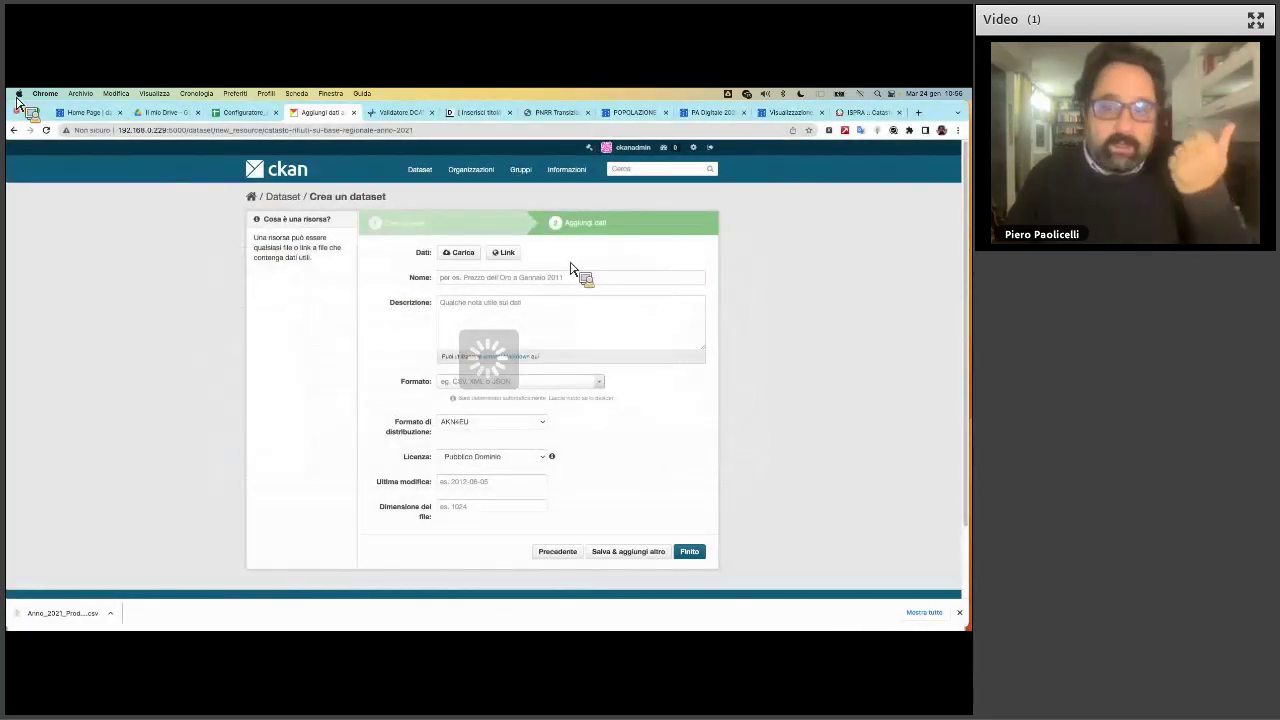
pyautogui.click(515, 262)
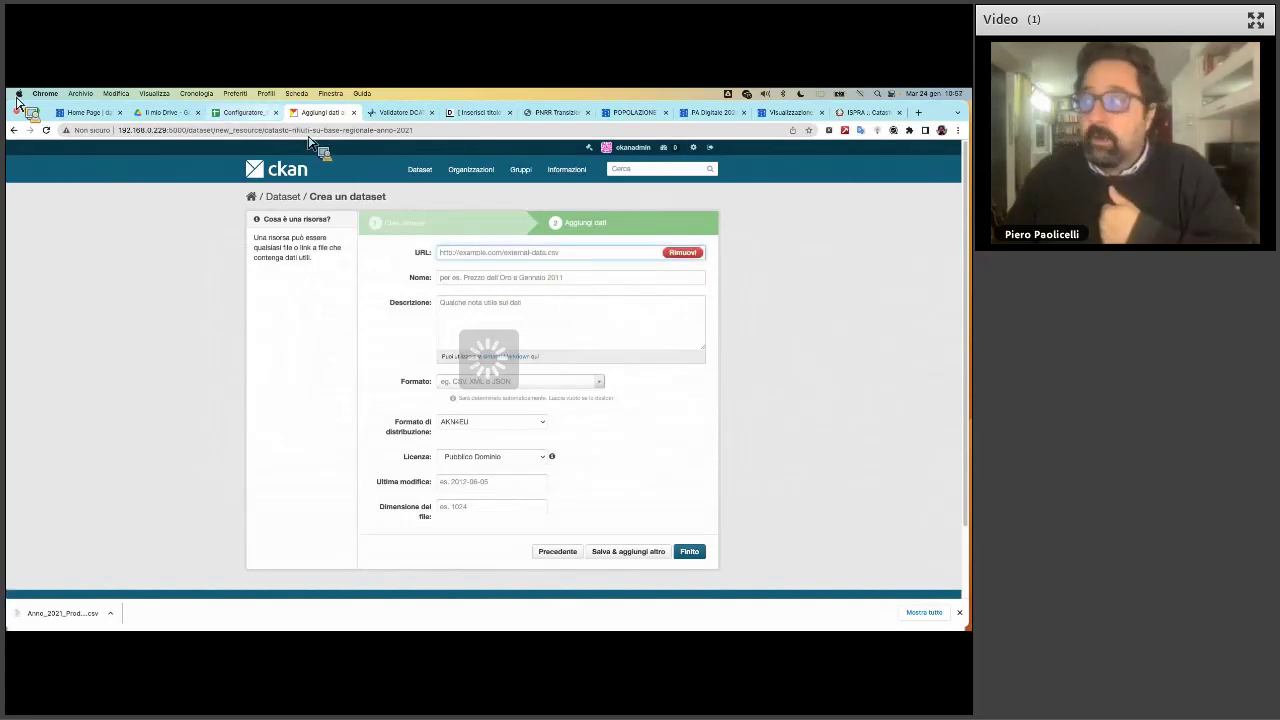
pyautogui.click(683, 253)
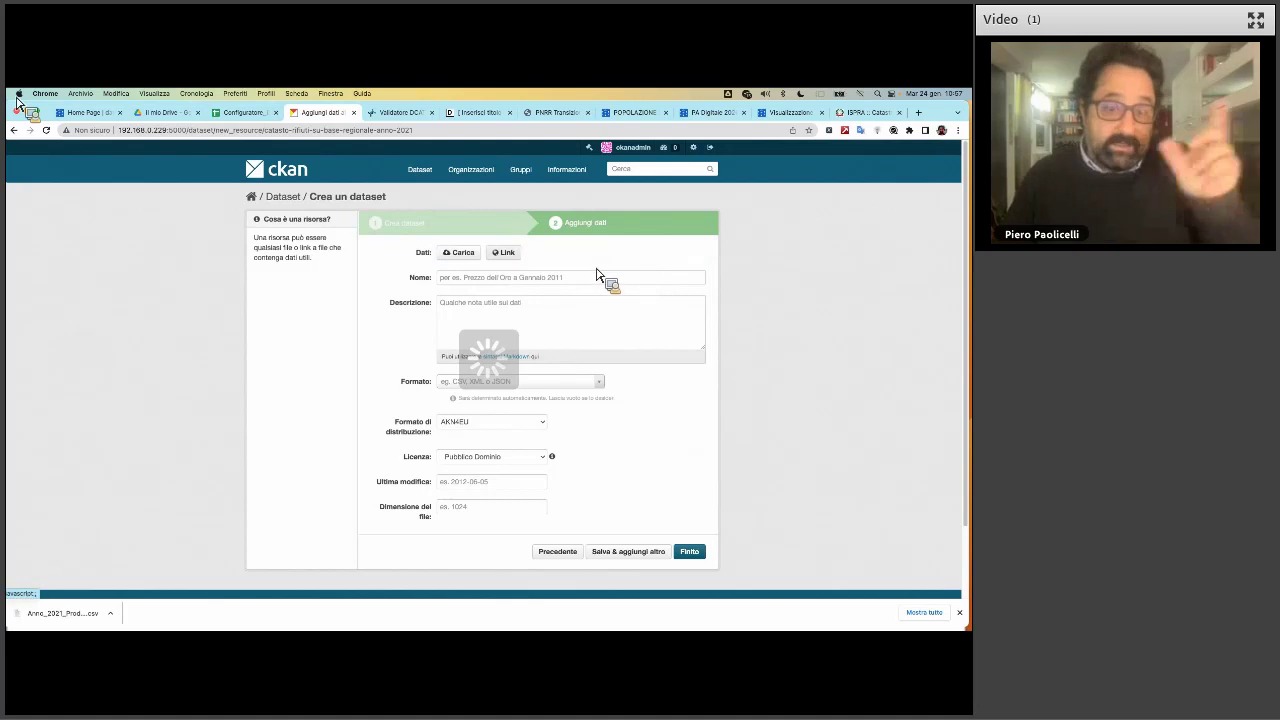
# Choose Anno_2021_ProduzioneRURegionale_Italia (2).csv for upload and name the resource "RaccoltaDifferenziata2021"
pyautogui.click(468, 256)
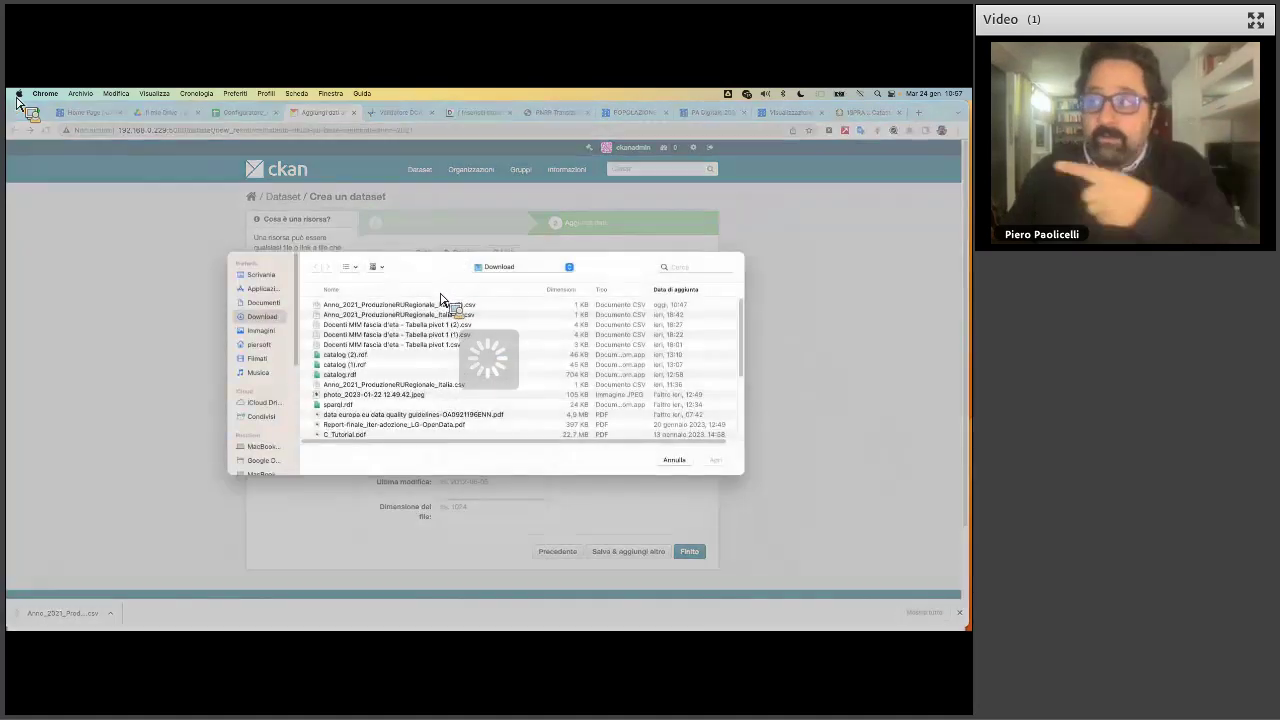
pyautogui.doubleClick(442, 303)
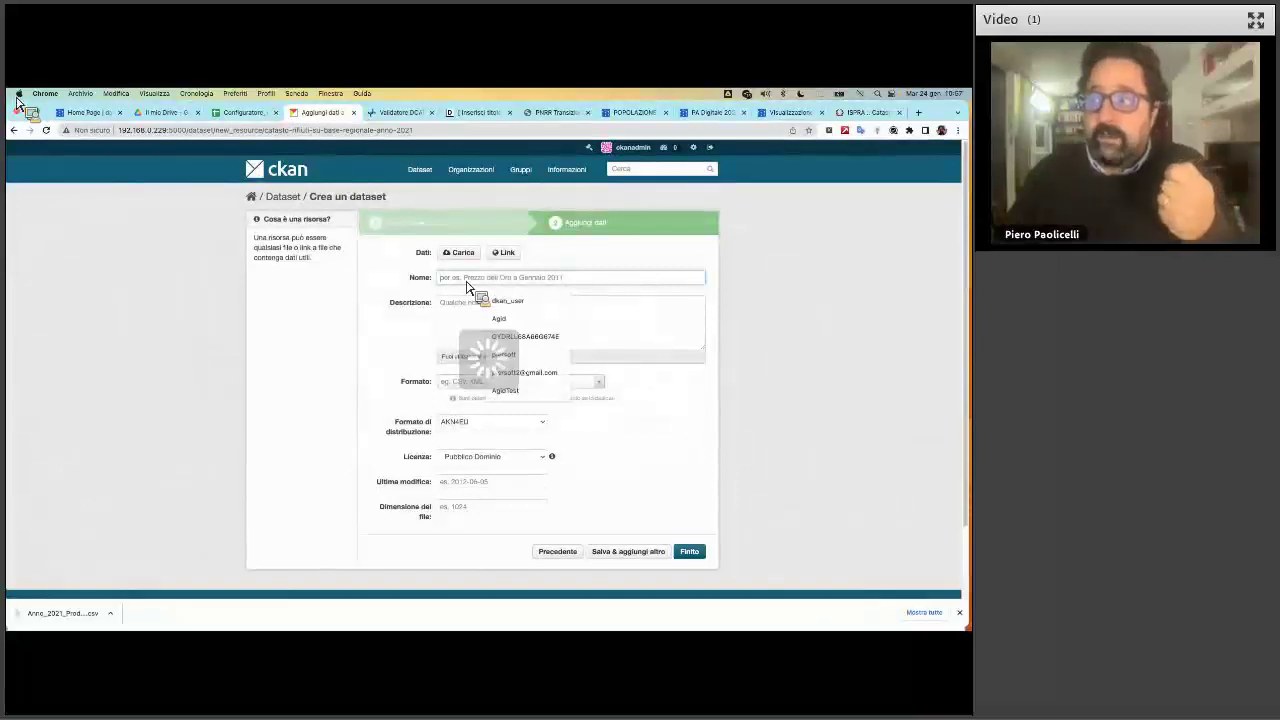
pyautogui.write('RaccoltaDi')
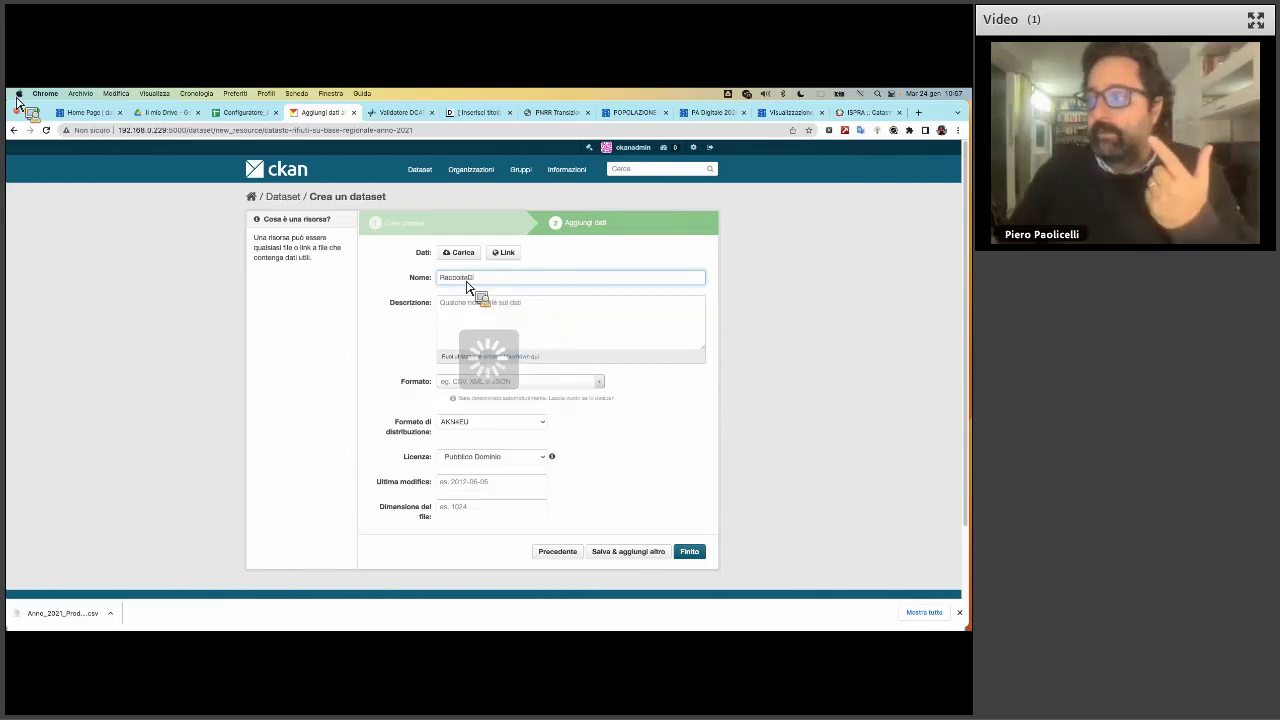
pyautogui.write('fferenziata2021')
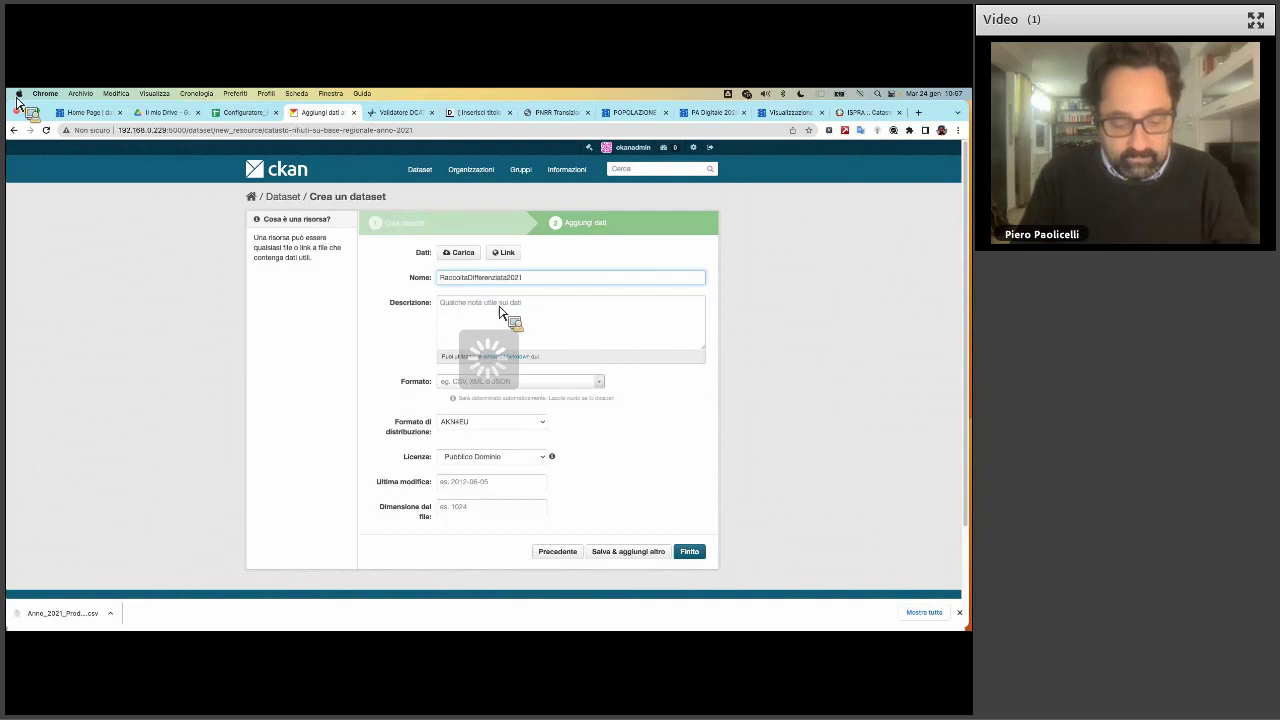
# Enter "File in formato CSV con separatore ;" as the description of the RaccoltaDifferenziata2021 resource
pyautogui.click(505, 308)
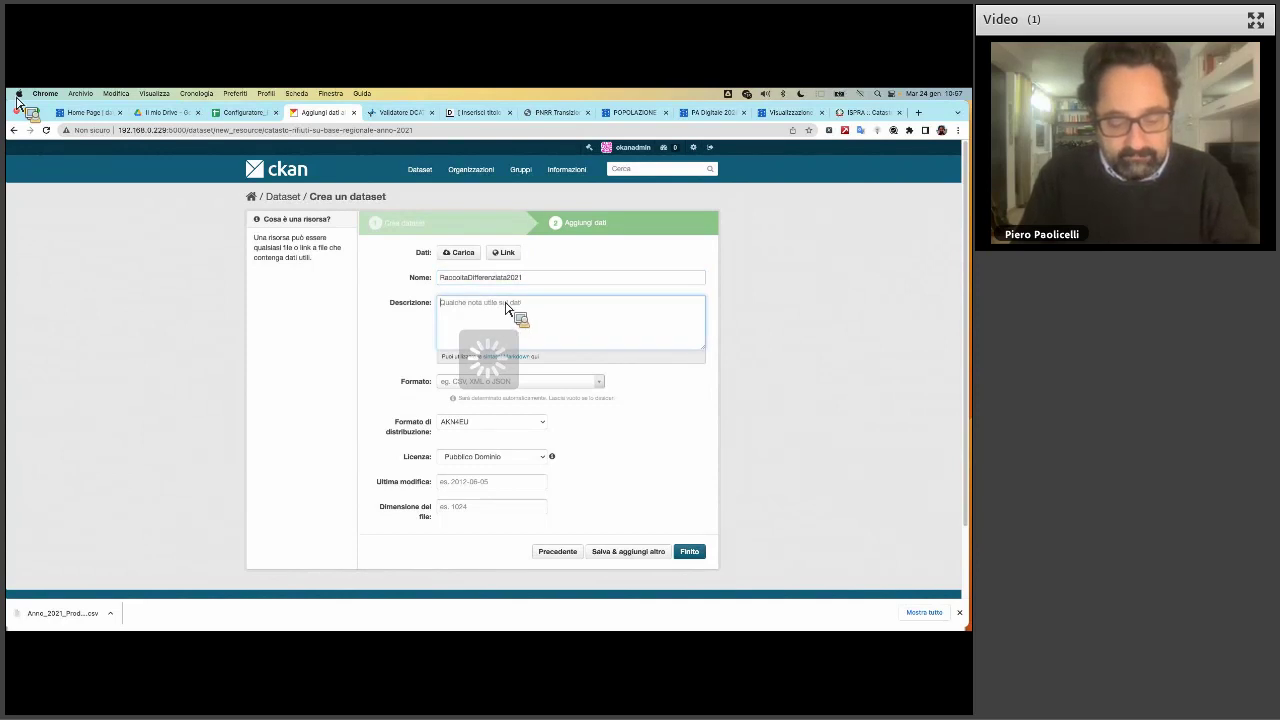
pyautogui.write('File in formato CSV')
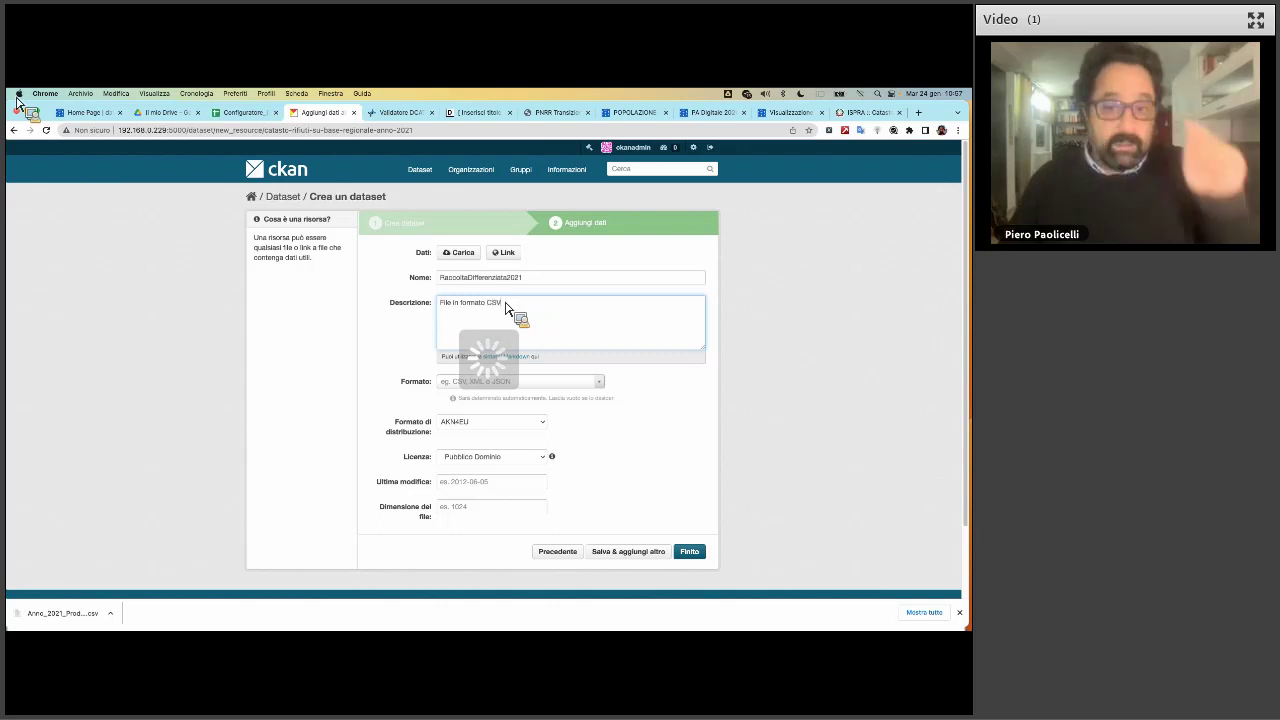
pyautogui.write(' con separatore ;')
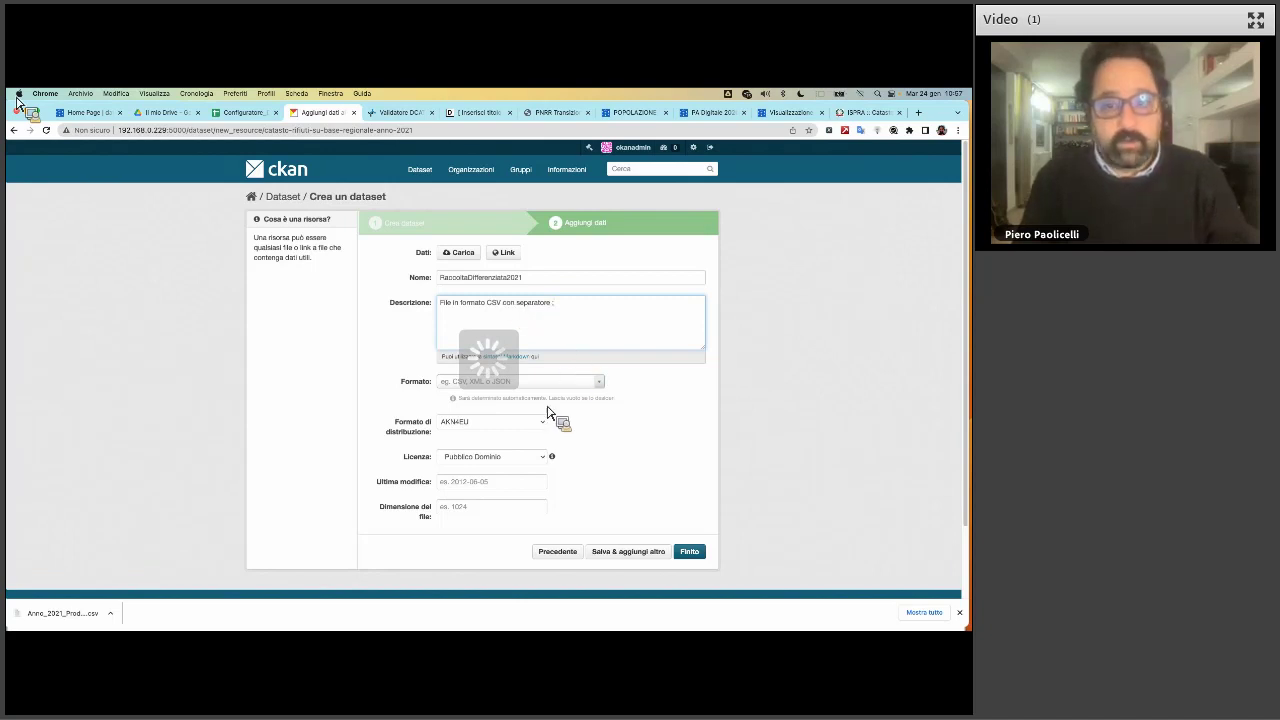
# Set the resource's format to csv and its distribution format to TXT
pyautogui.click(537, 385)
pyautogui.write('csv')
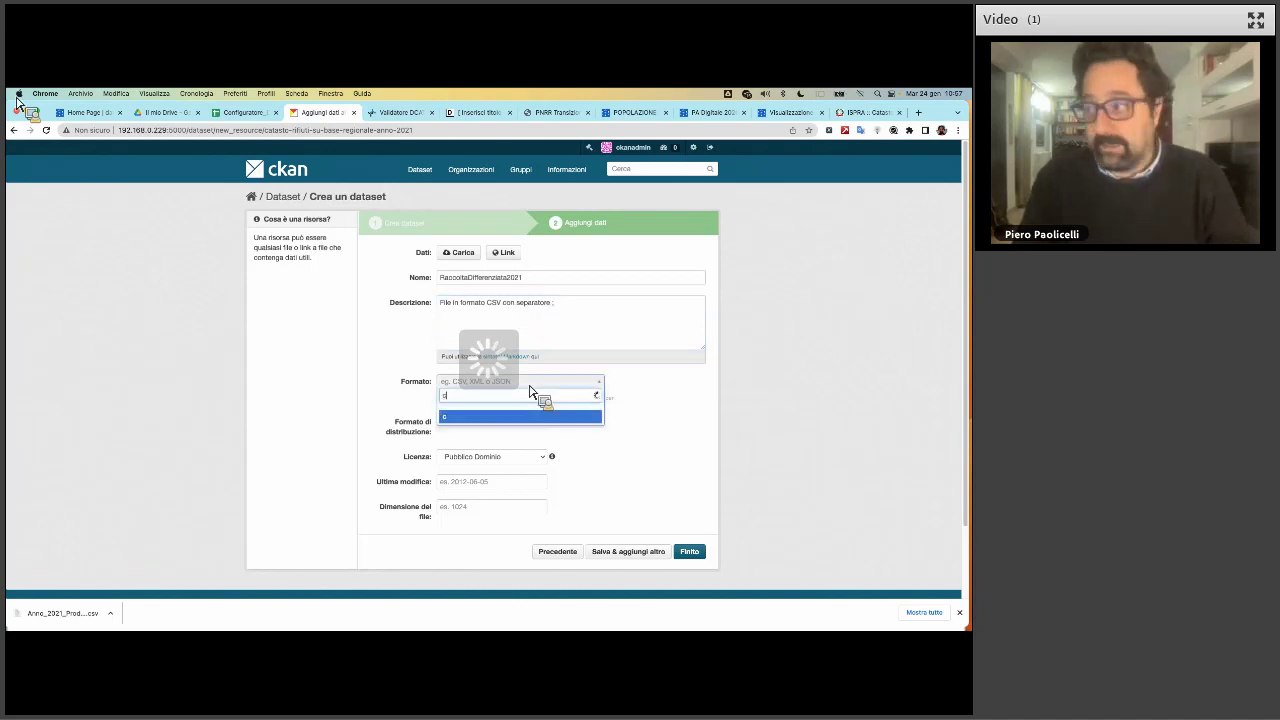
pyautogui.press('Return')
pyautogui.click(503, 423)
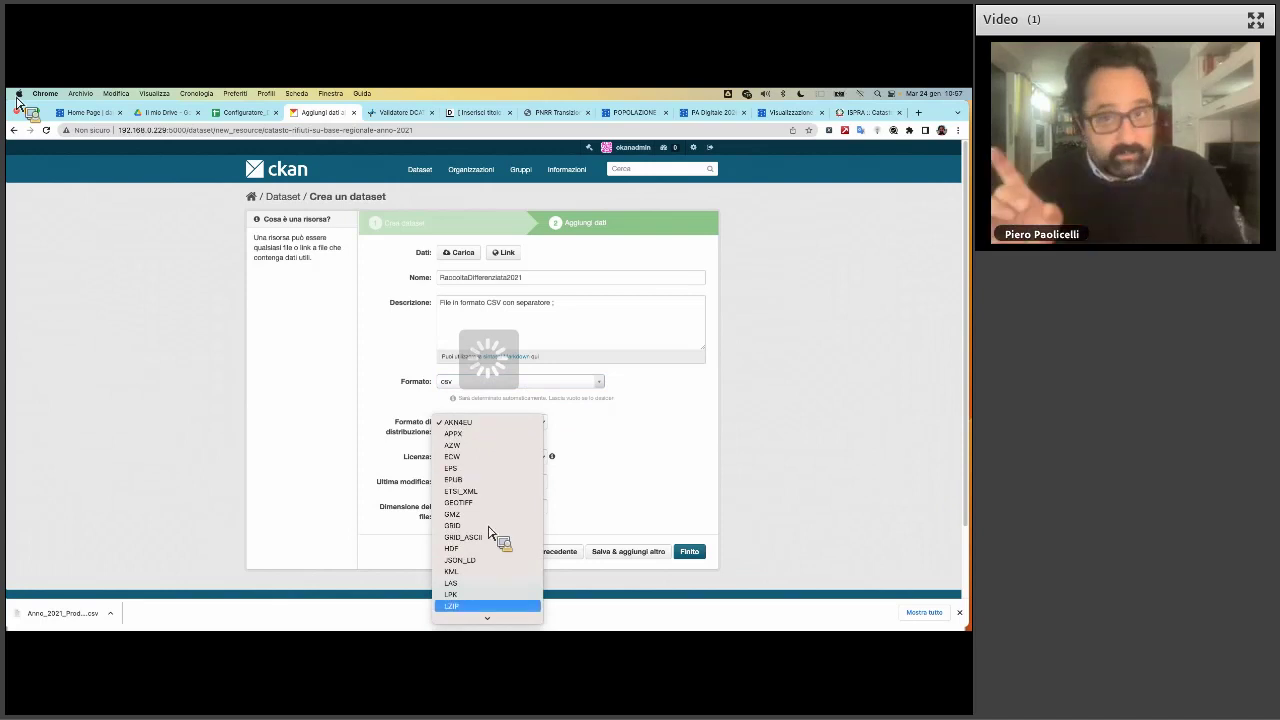
pyautogui.moveTo(487, 614)
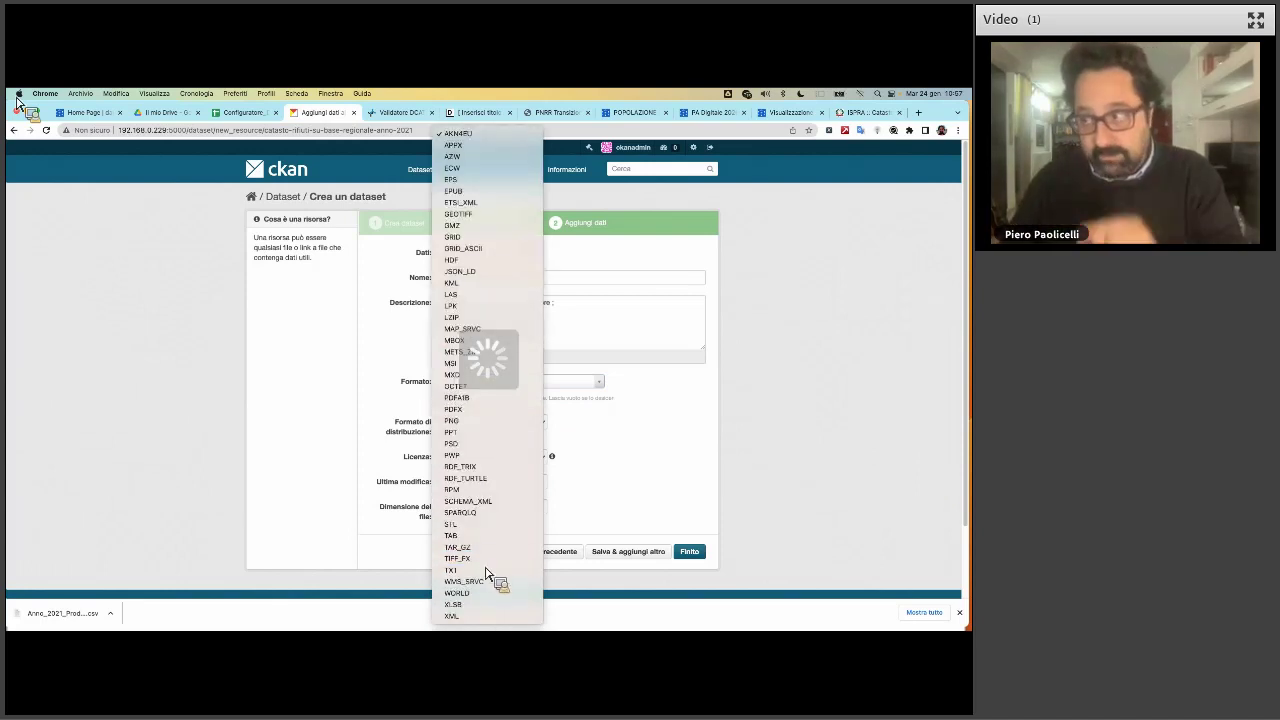
pyautogui.click(487, 570)
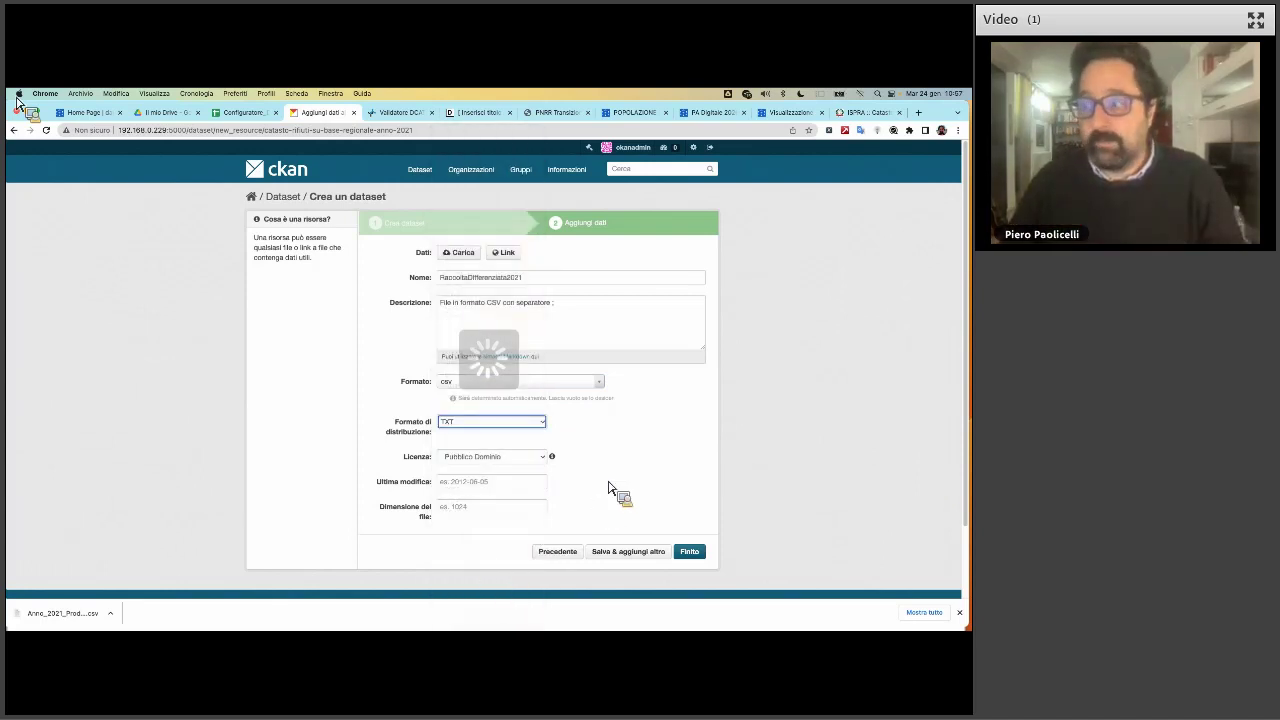
# License the resource under Creative Commons Attribuzione 4.0 Internazionale (CC BY 4.0) and finish creating the dataset
pyautogui.click(505, 466)
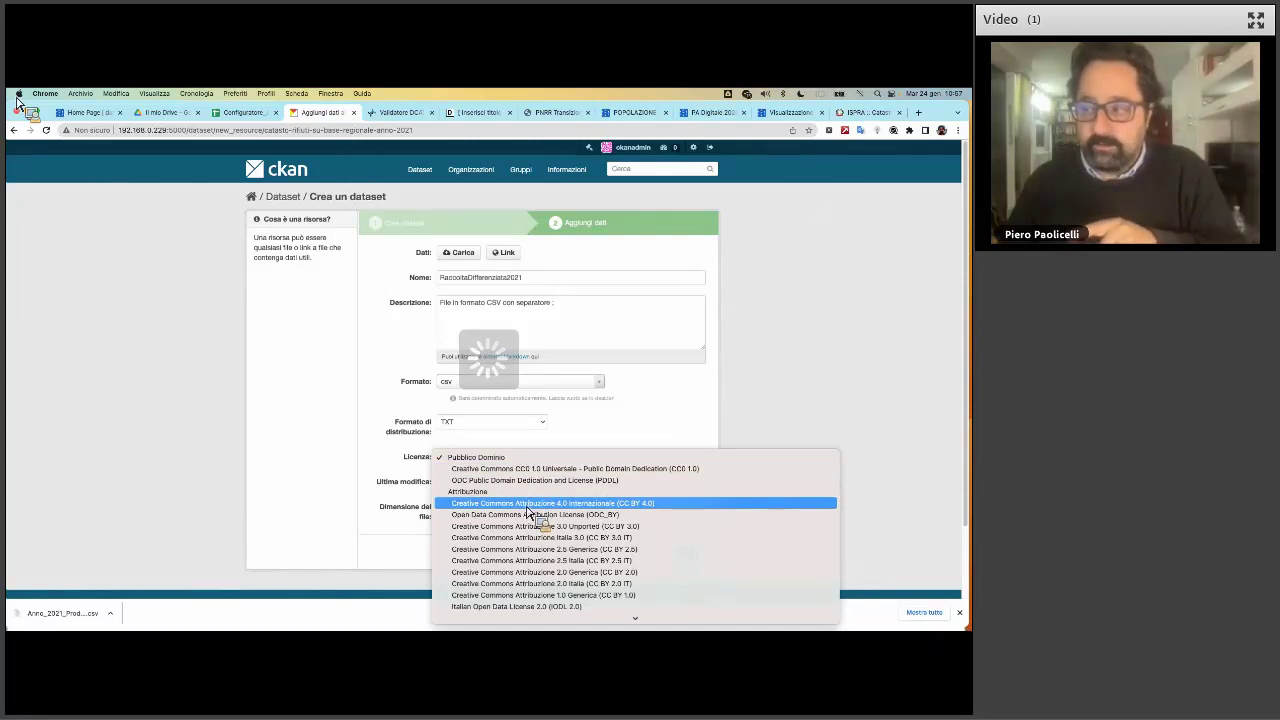
pyautogui.click(526, 505)
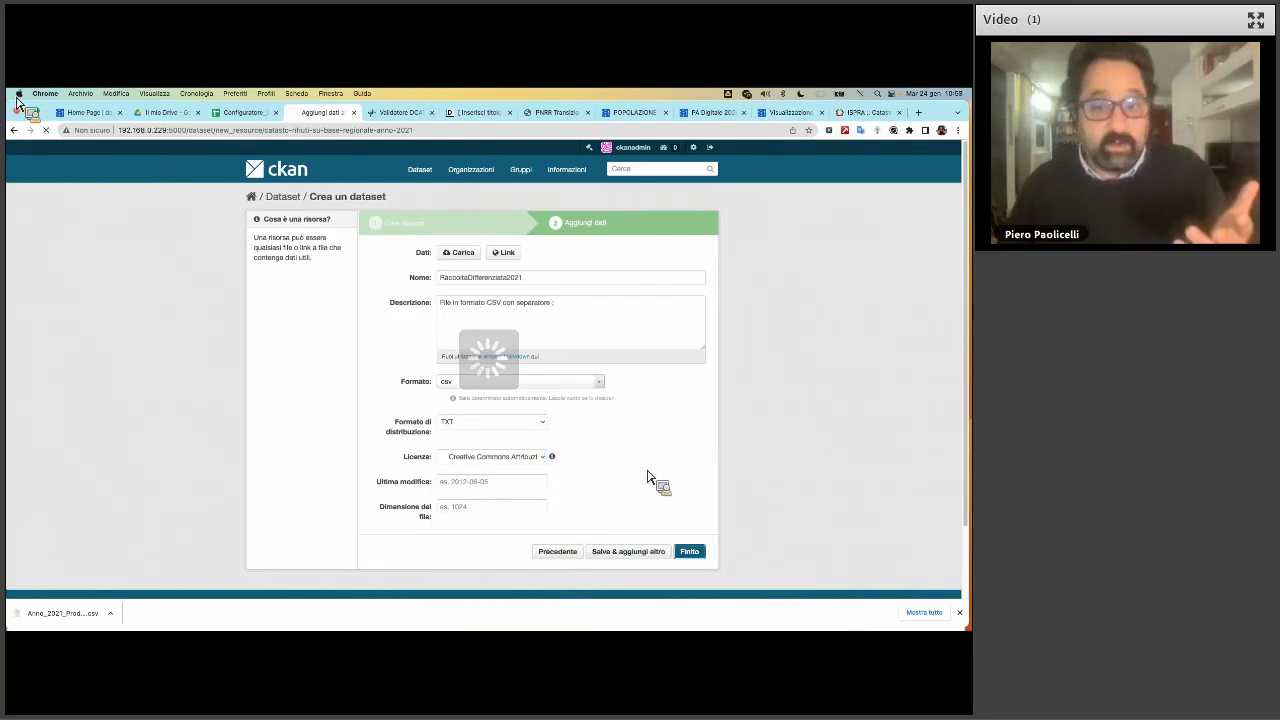
pyautogui.click(698, 553)
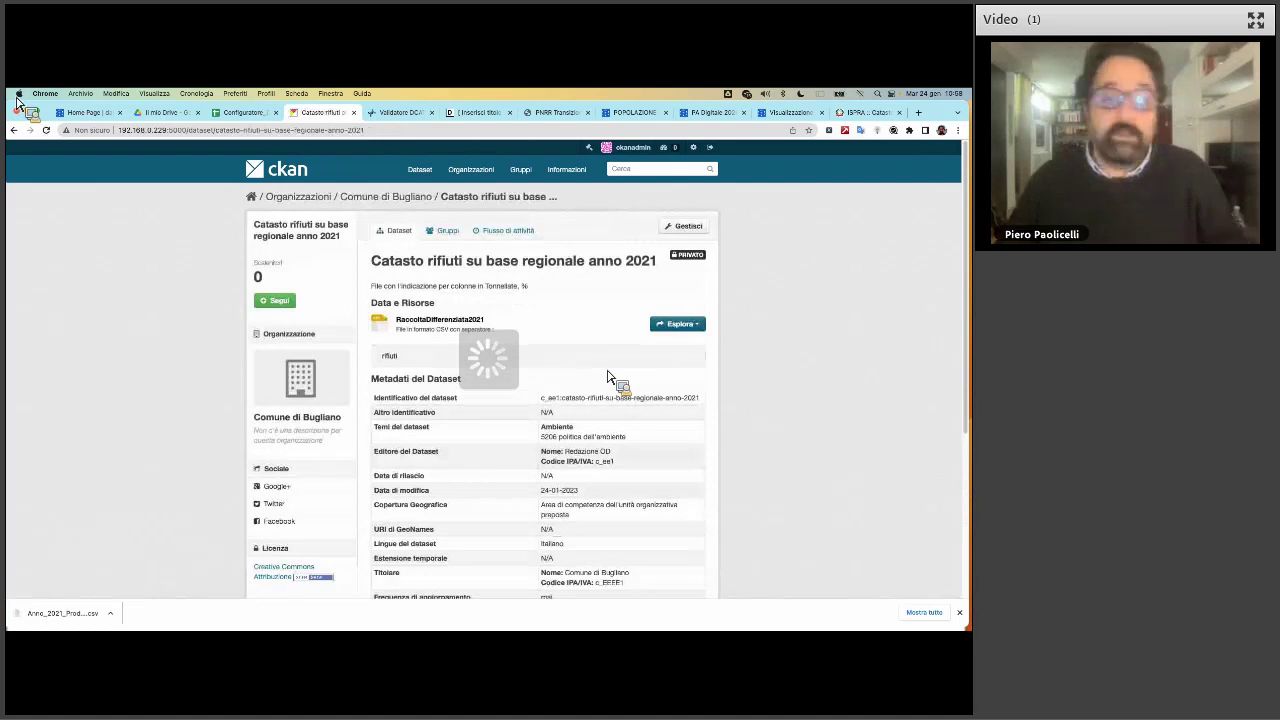
pyautogui.click(959, 612)
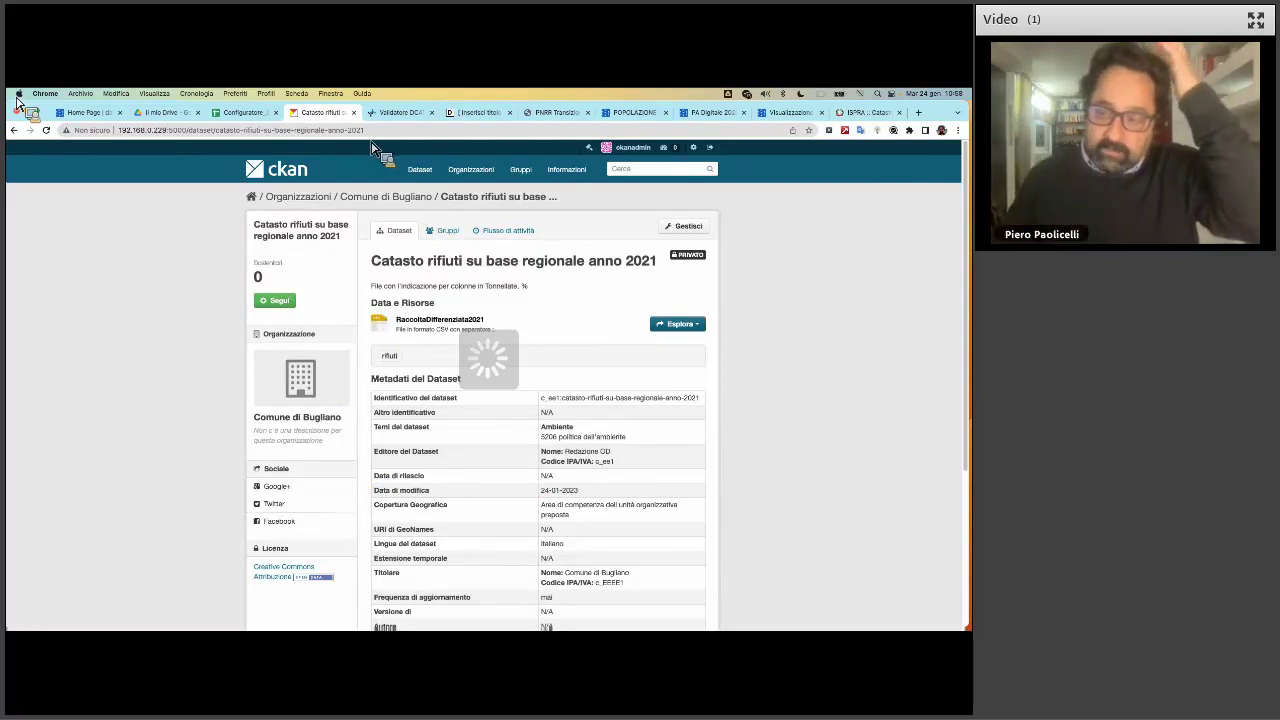
# Revisit the Configuratore_DCATAPIT_RDF_RC7 spreadsheet and the dataset page, and bring up AGID's Validatore DCAT-AP_IT page
pyautogui.click(232, 112)
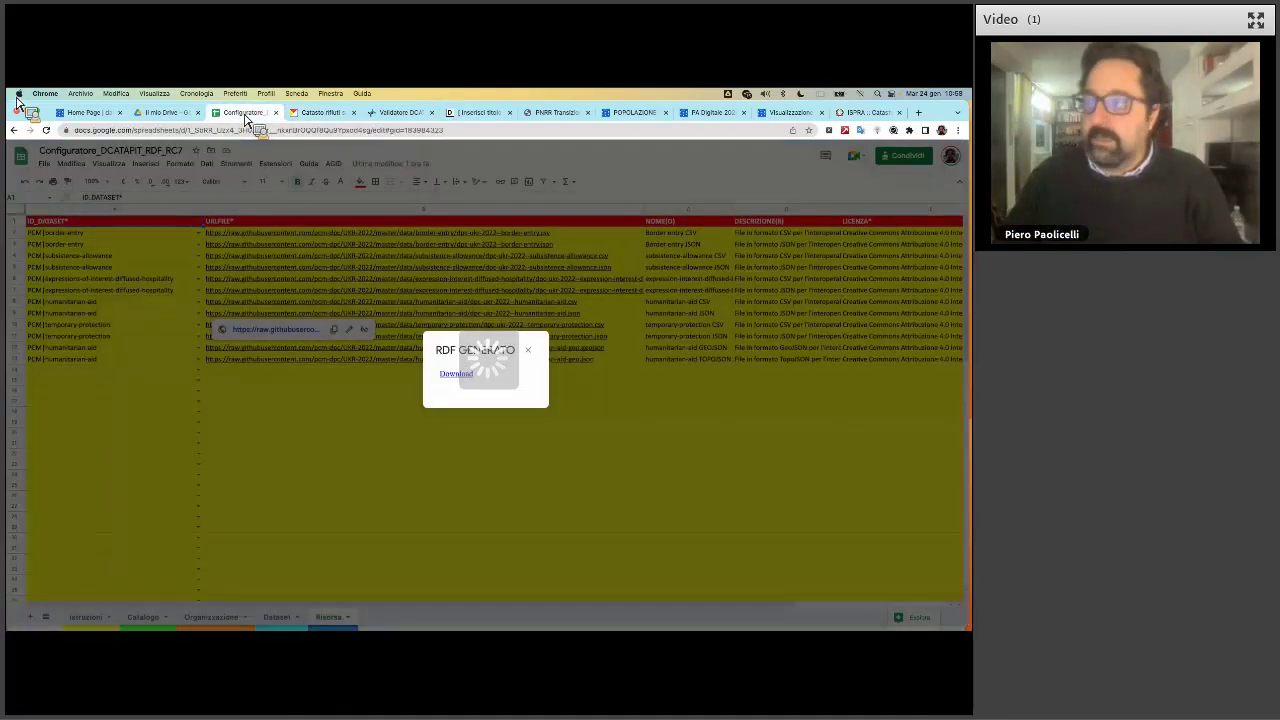
pyautogui.click(330, 113)
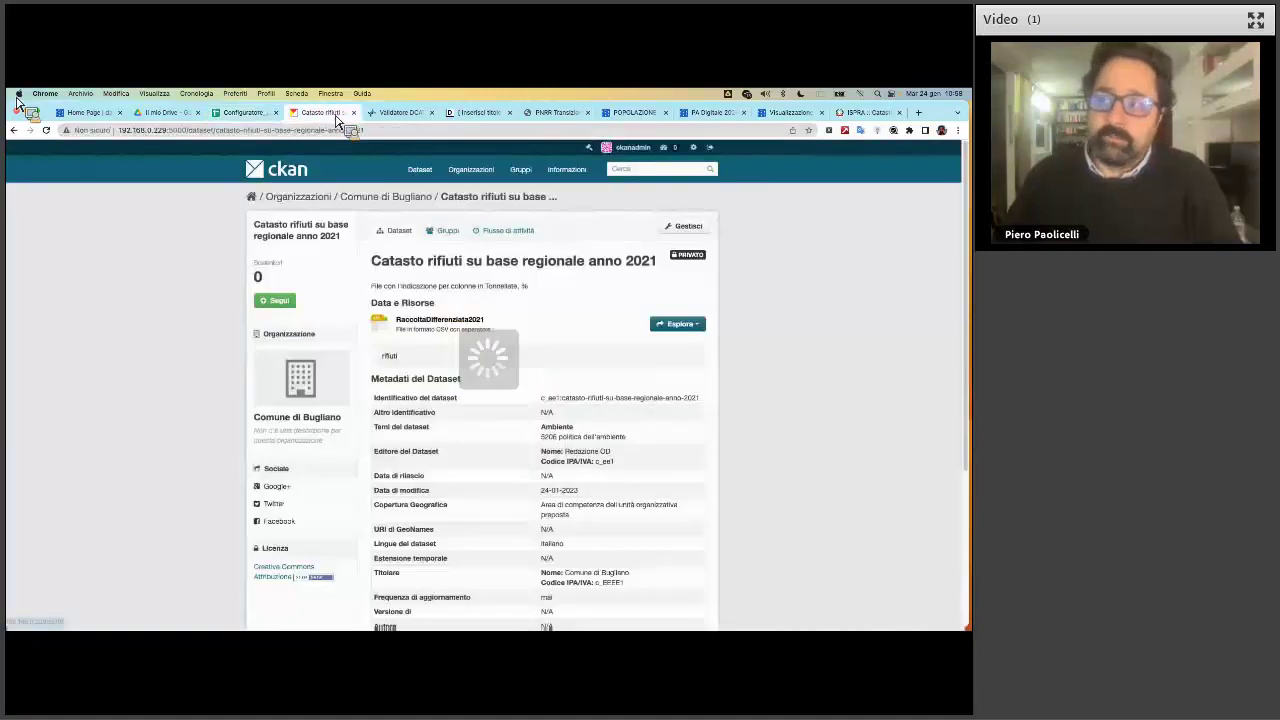
pyautogui.click(395, 114)
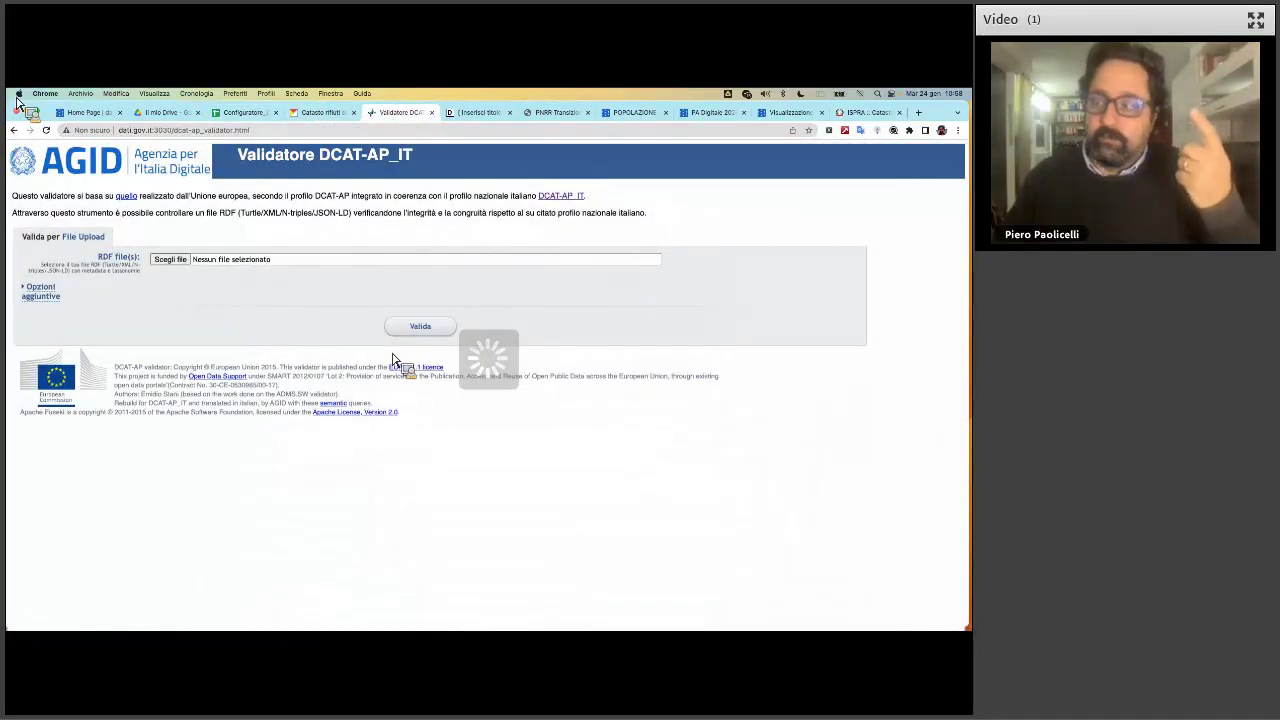